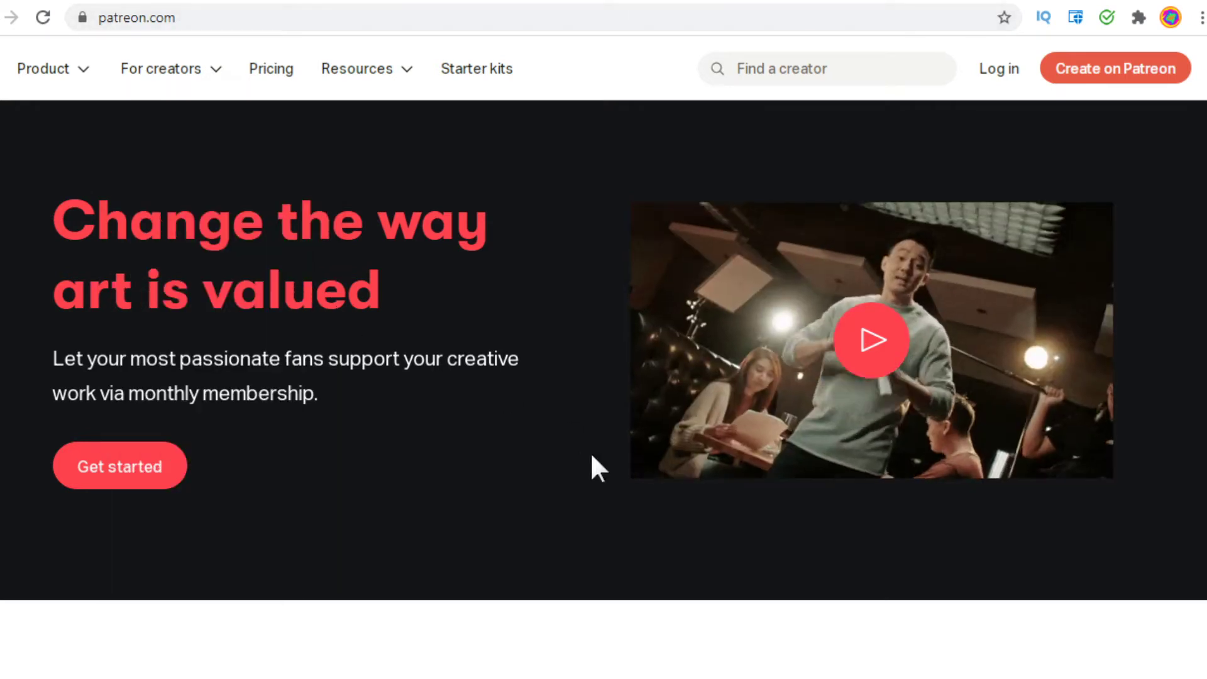
pyautogui.moveTo(30, 64)
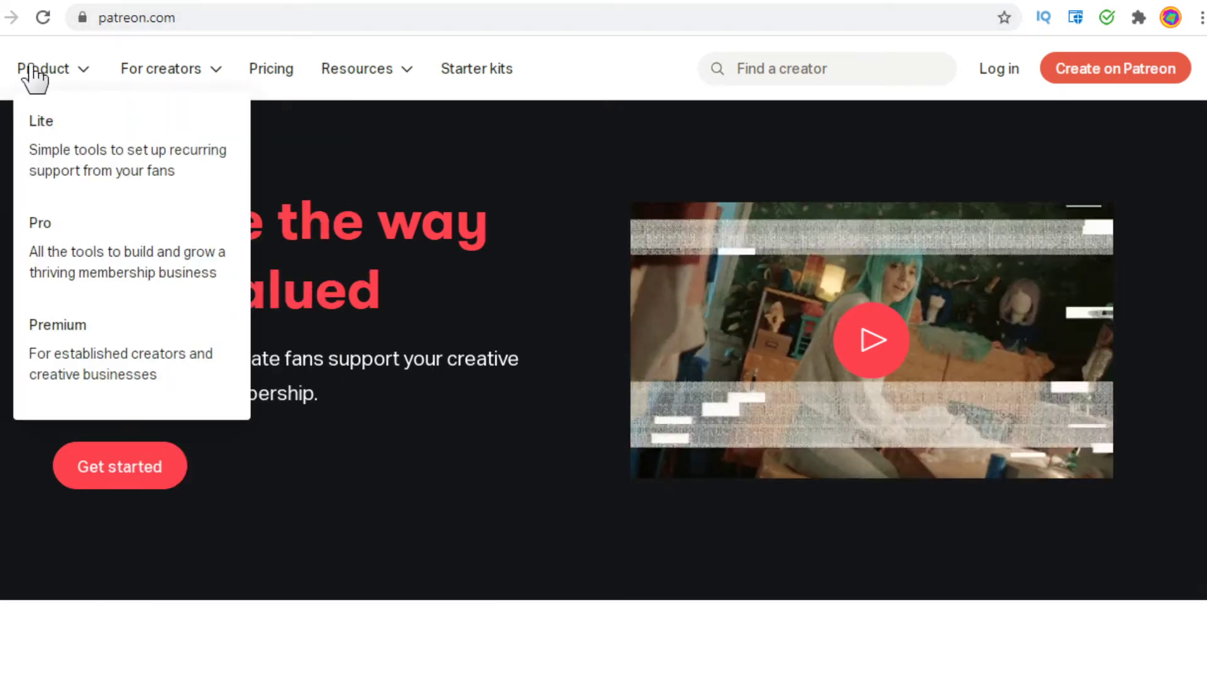
pyautogui.moveTo(189, 56)
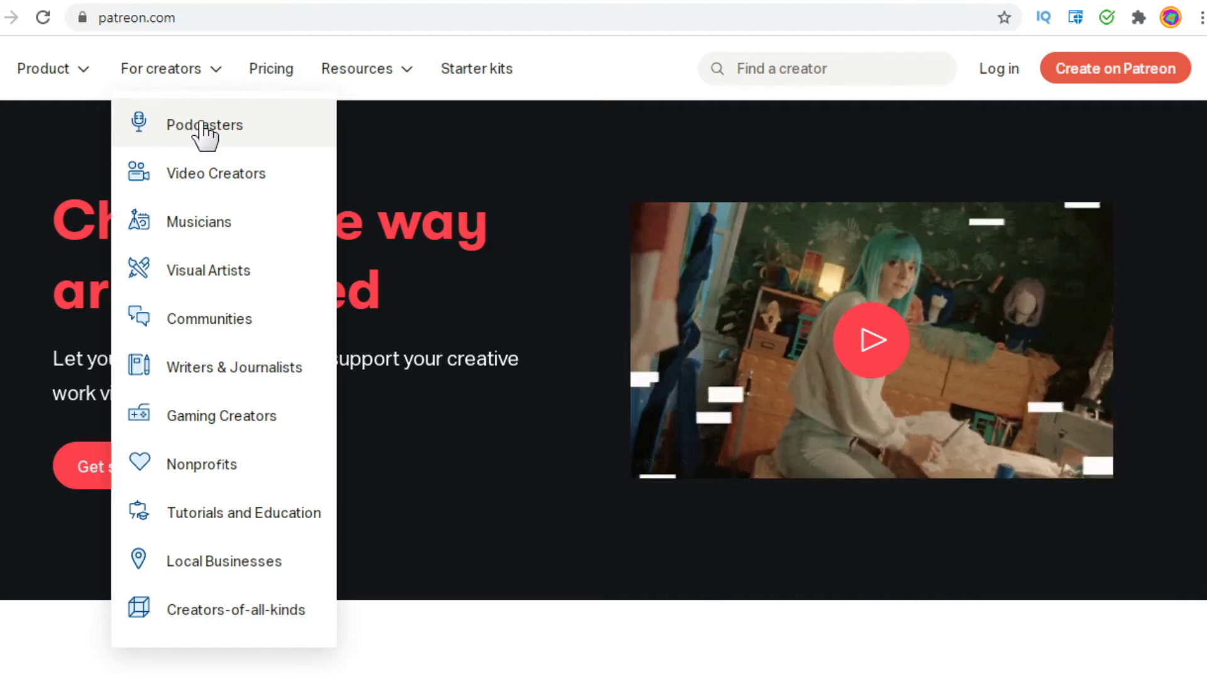
pyautogui.moveTo(389, 79)
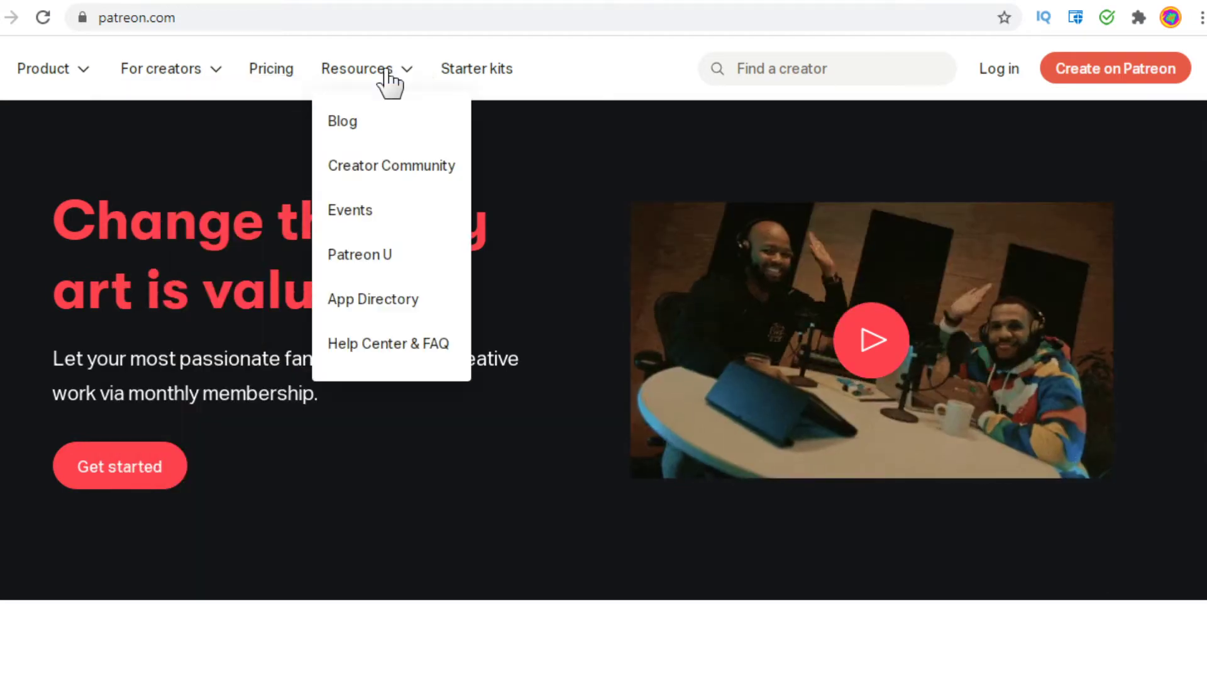
pyautogui.moveTo(224, 81)
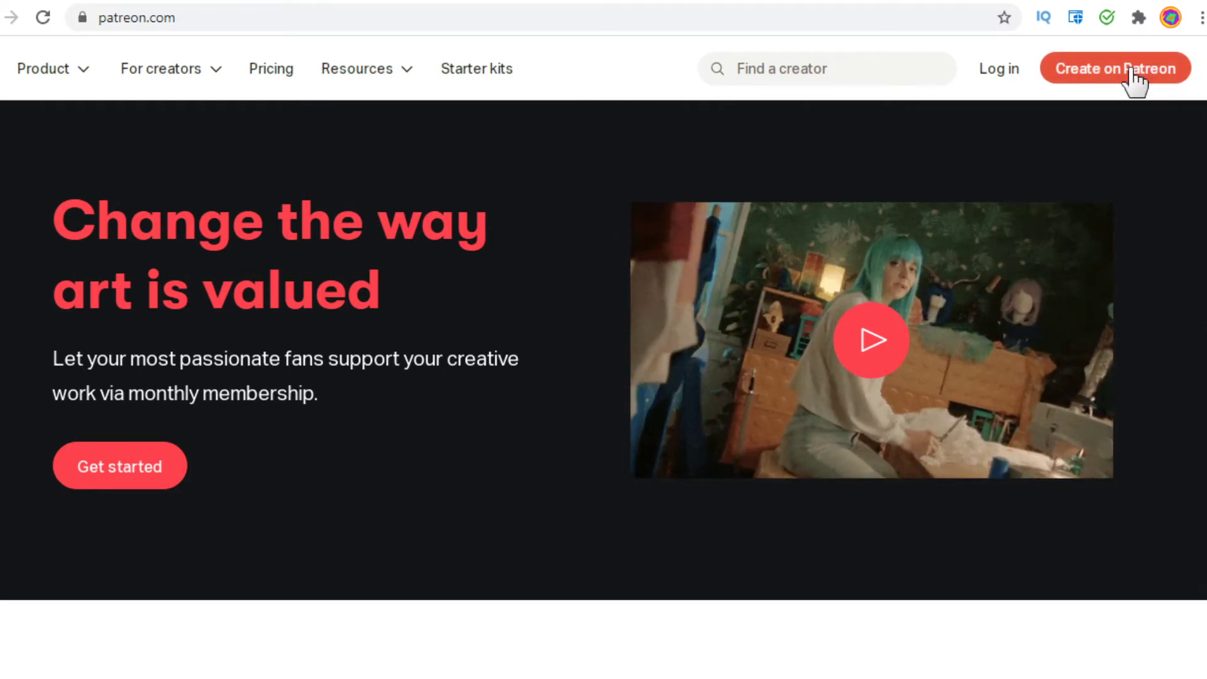
# Step: Open the creator sign-up page, then return to the homepage and log in to the existing account with Google
pyautogui.click(1134, 81)
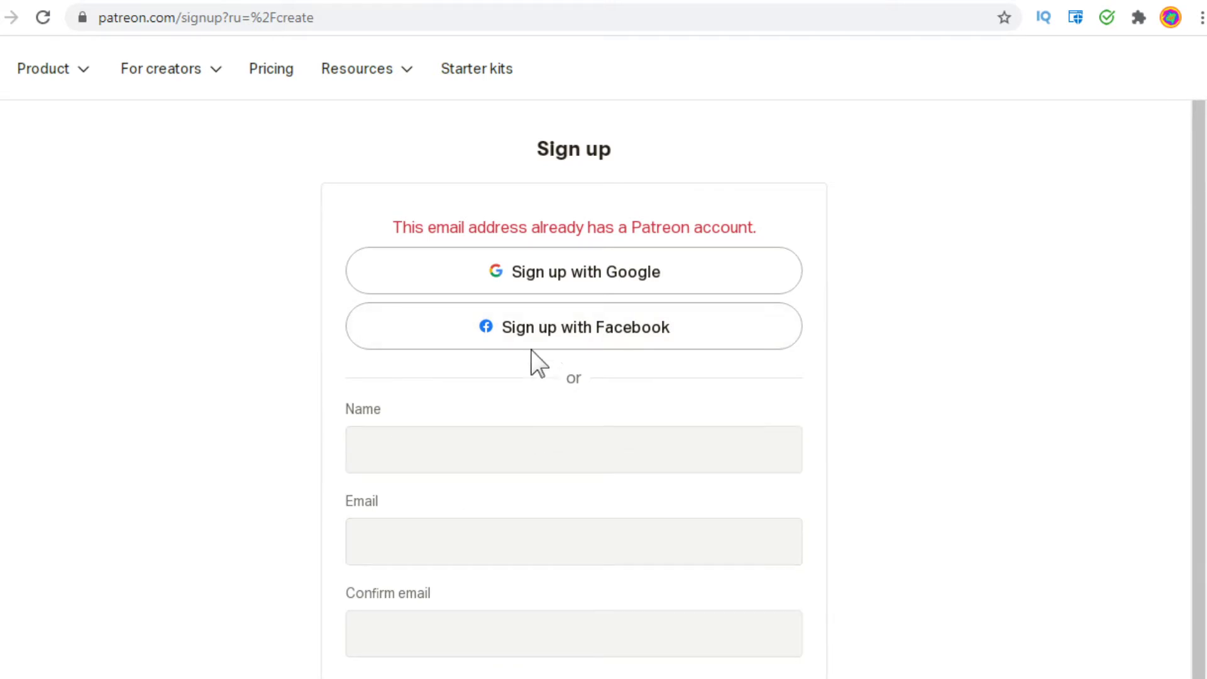
pyautogui.hotkey('alt', 'Left')
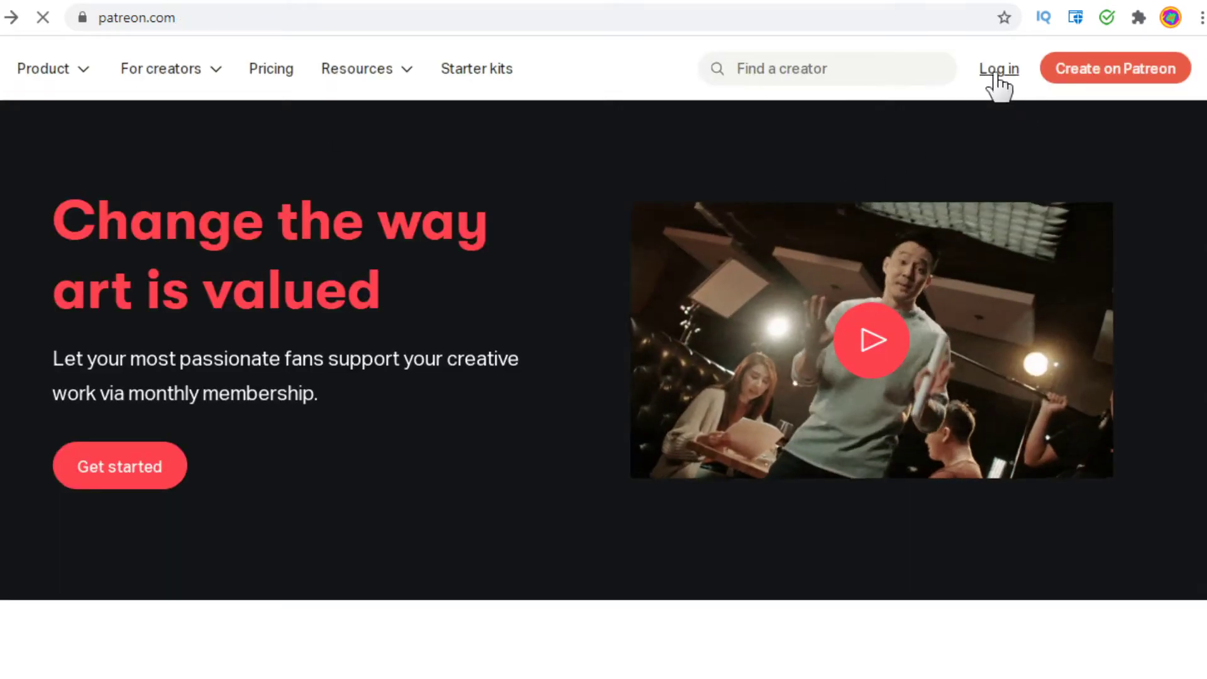
pyautogui.click(997, 70)
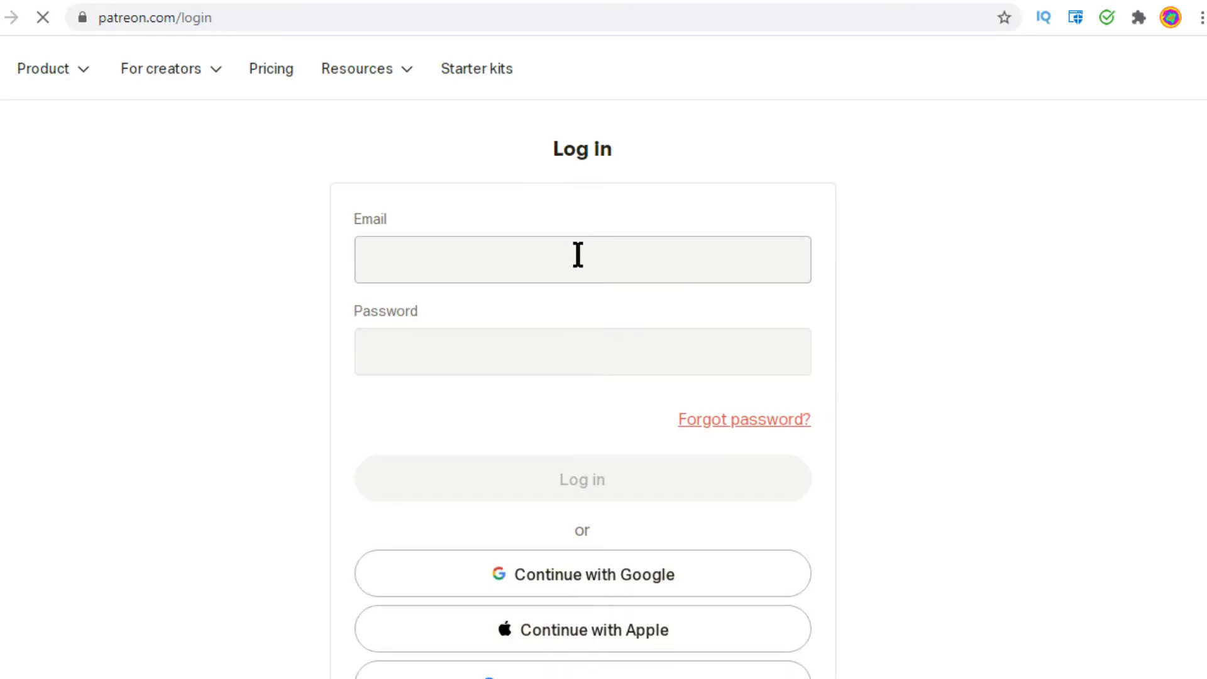
pyautogui.click(581, 574)
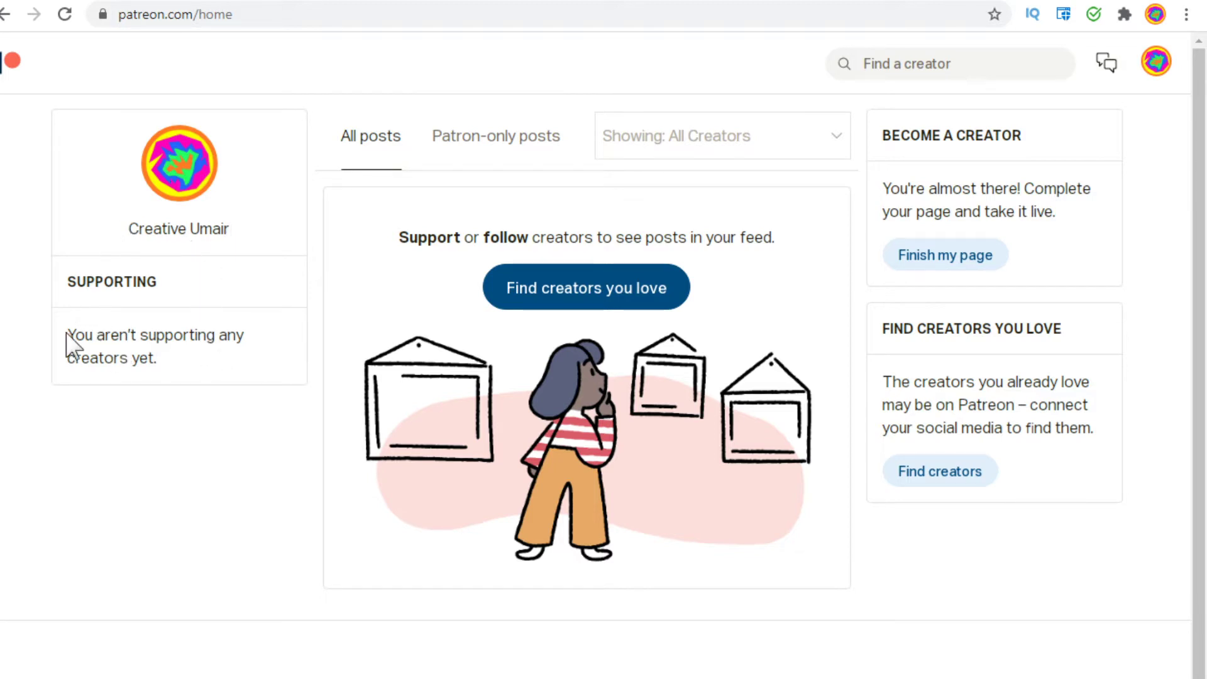
pyautogui.moveTo(66, 333); pyautogui.dragTo(175, 361)
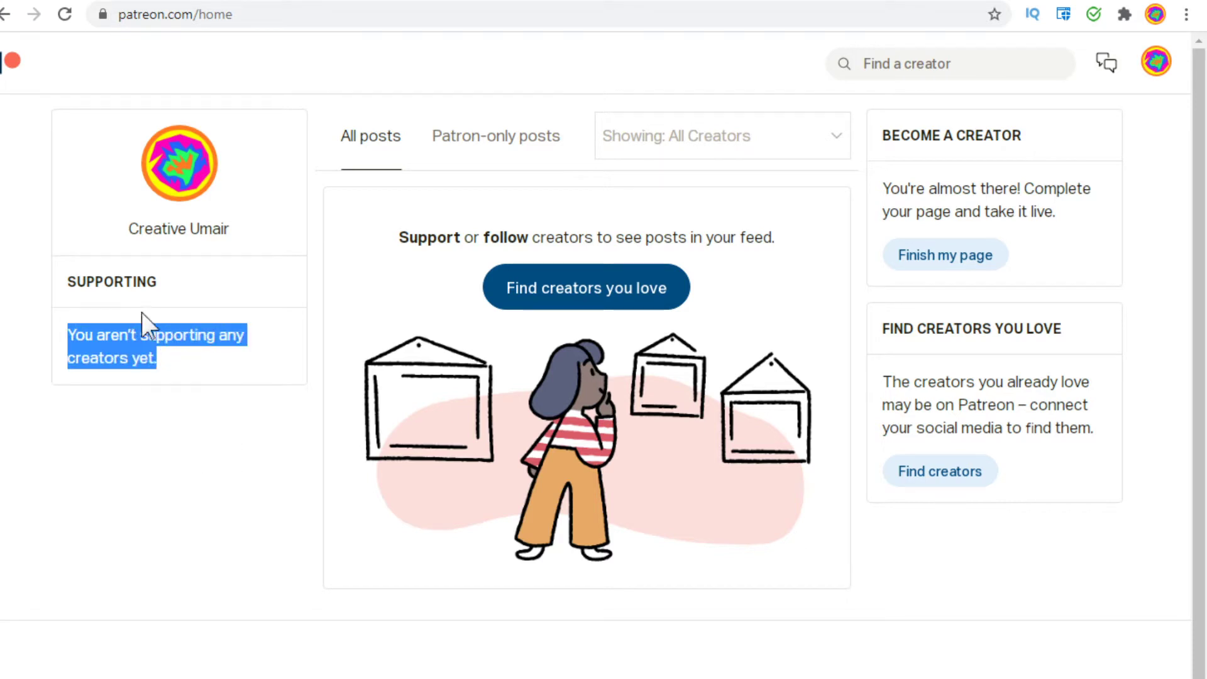
pyautogui.click(241, 495)
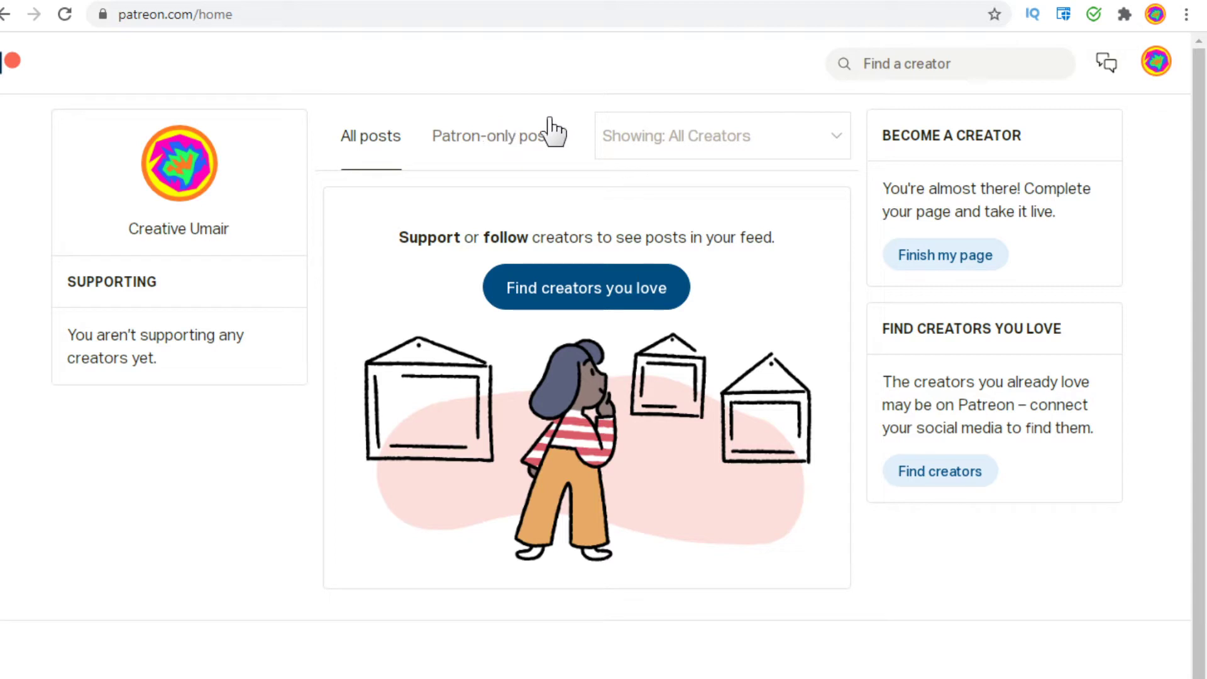
pyautogui.hotkey('ctrl', 'a')
pyautogui.moveTo(883, 139); pyautogui.dragTo(1004, 326)
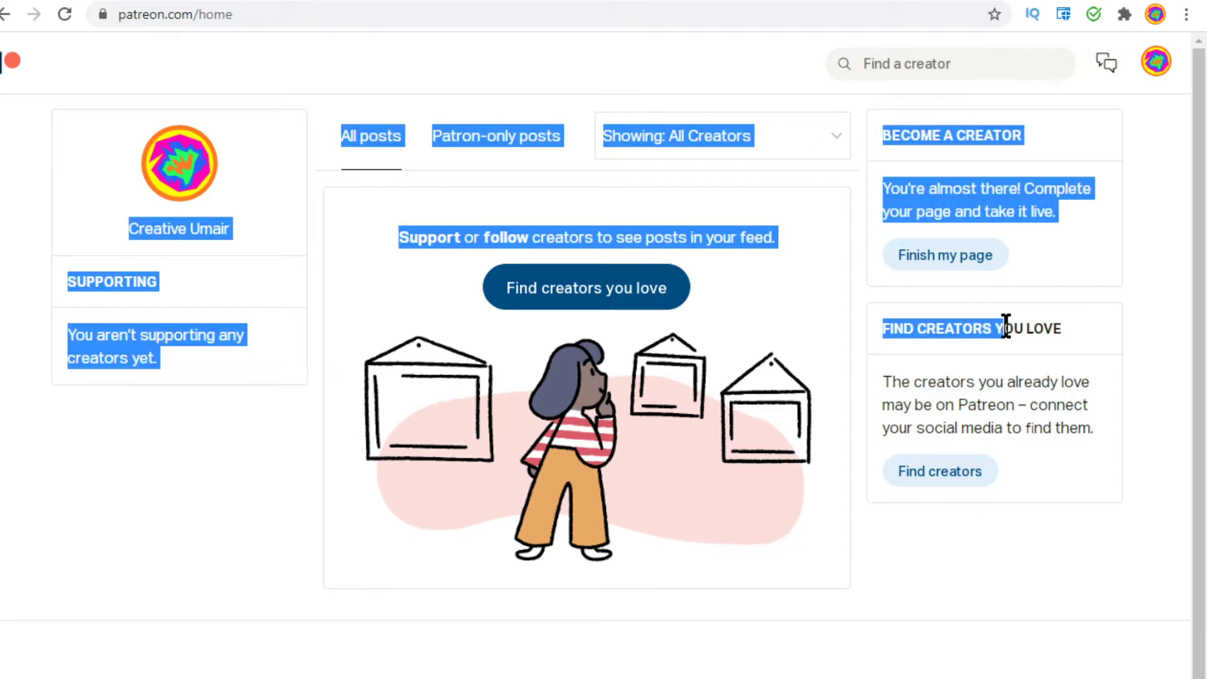
# Step: Resume the unfinished creator page setup and submit Videos and Other as the content categories
pyautogui.click(1142, 279)
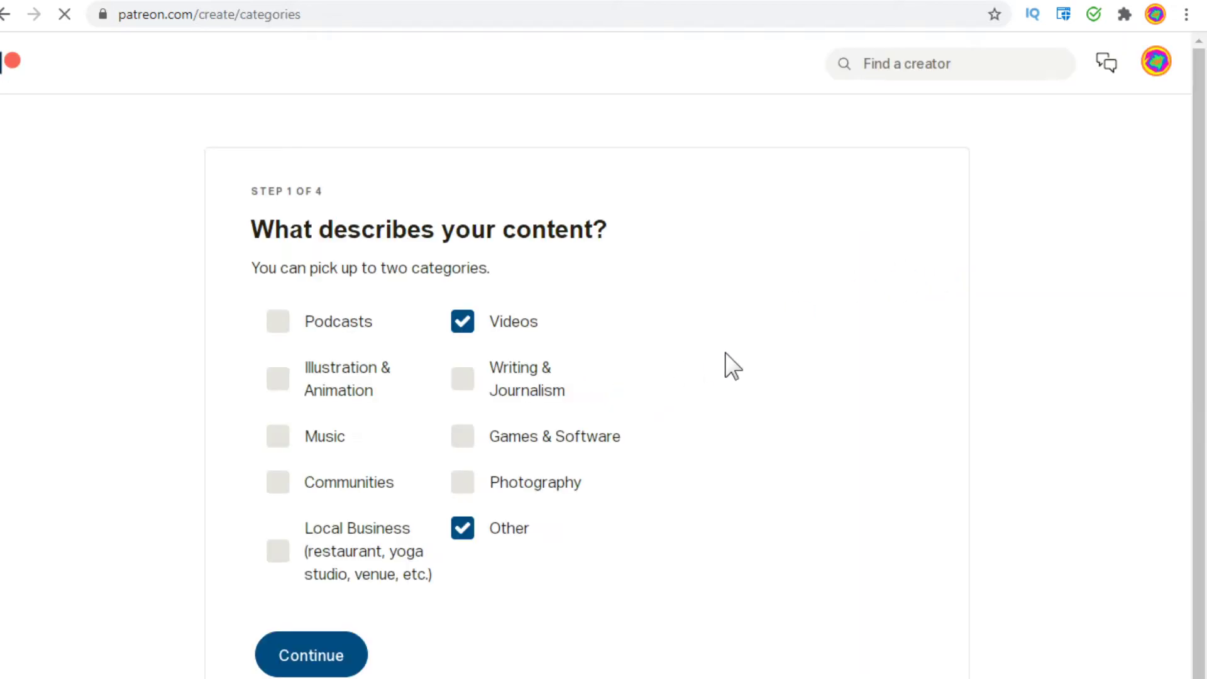
pyautogui.click(461, 326)
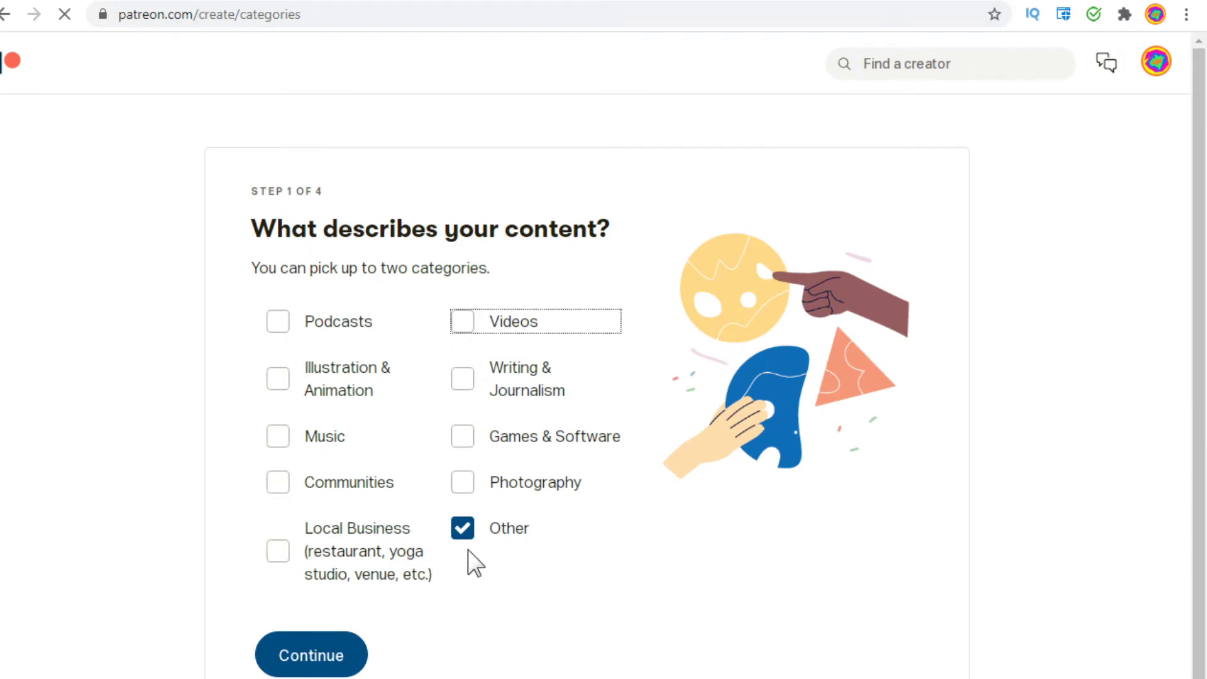
pyautogui.click(463, 533)
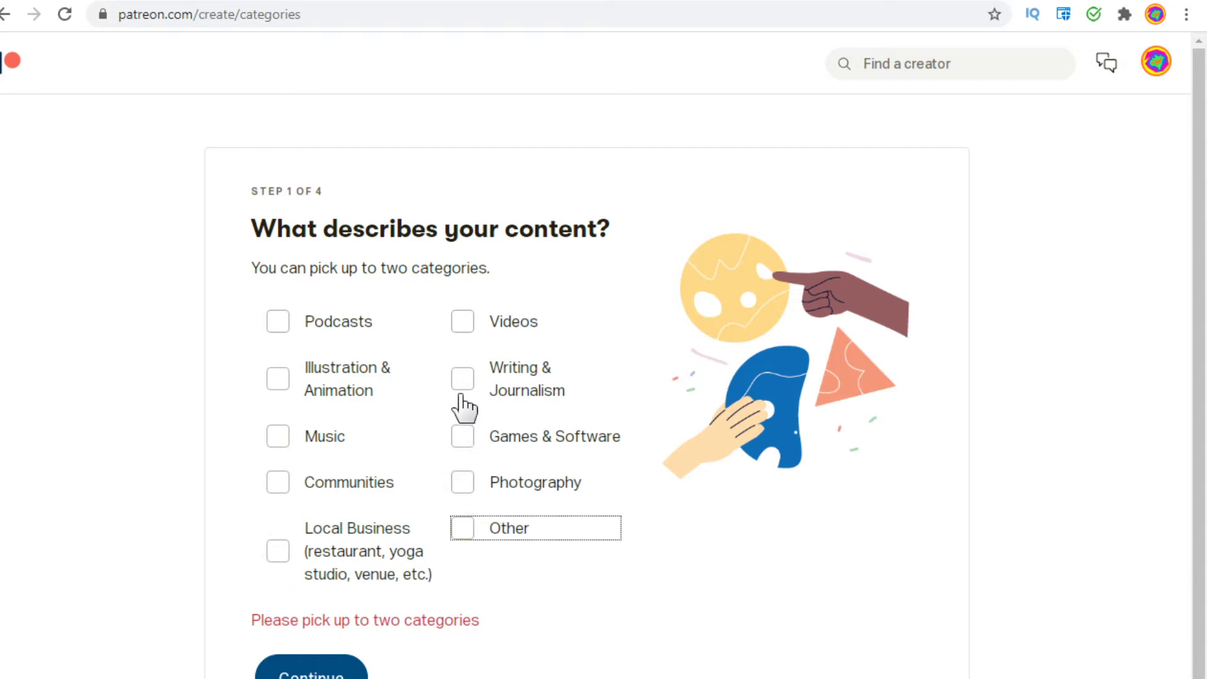
pyautogui.click(464, 323)
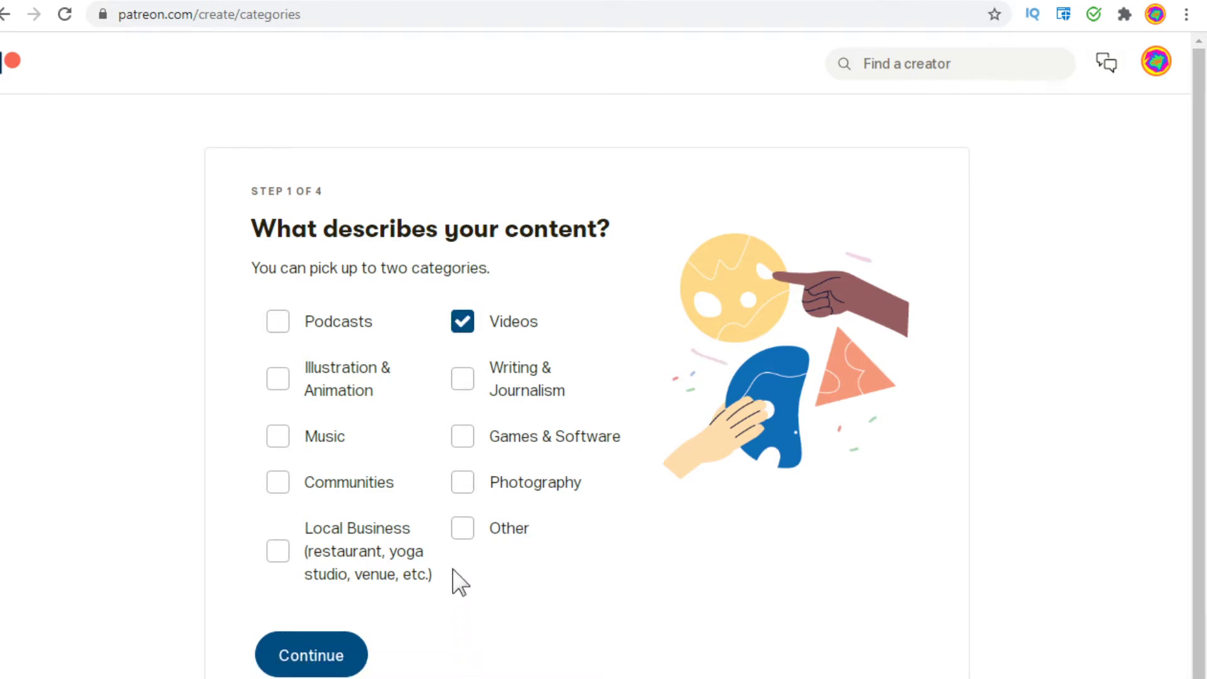
pyautogui.click(462, 527)
pyautogui.click(316, 665)
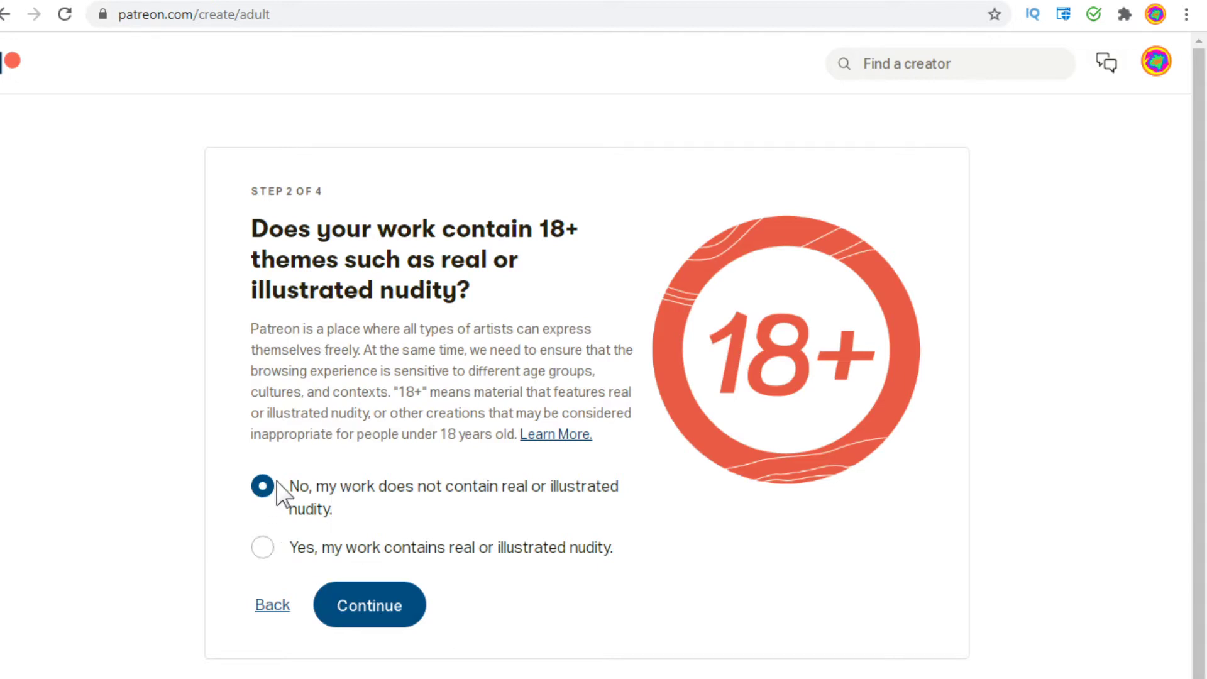
# Step: Complete the setup questions with no real or illustrated nudity, US Dollars as currency and Merch for Membership included
pyautogui.click(385, 616)
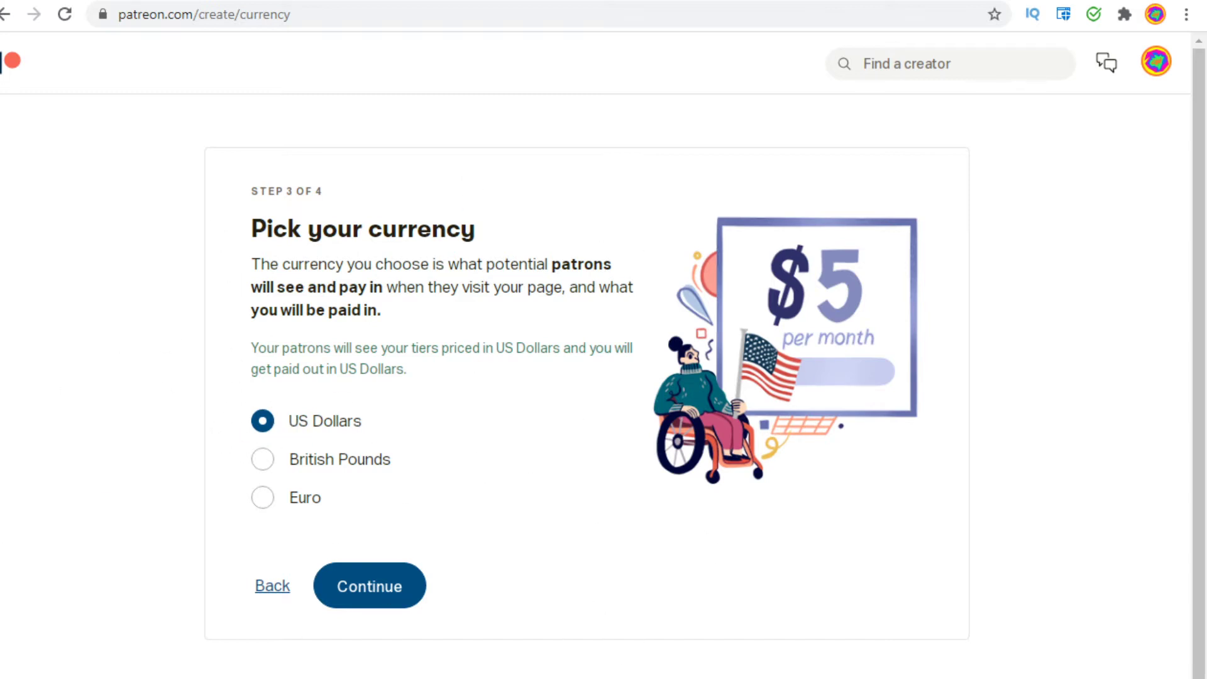
pyautogui.click(417, 584)
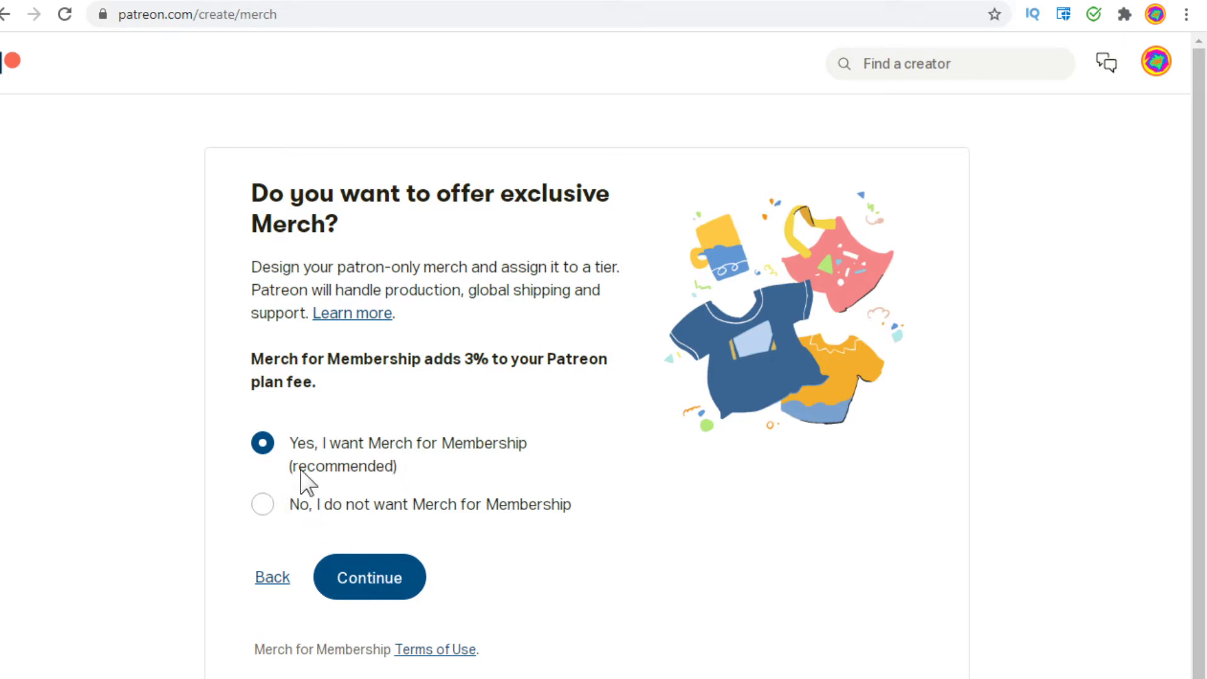
pyautogui.click(371, 582)
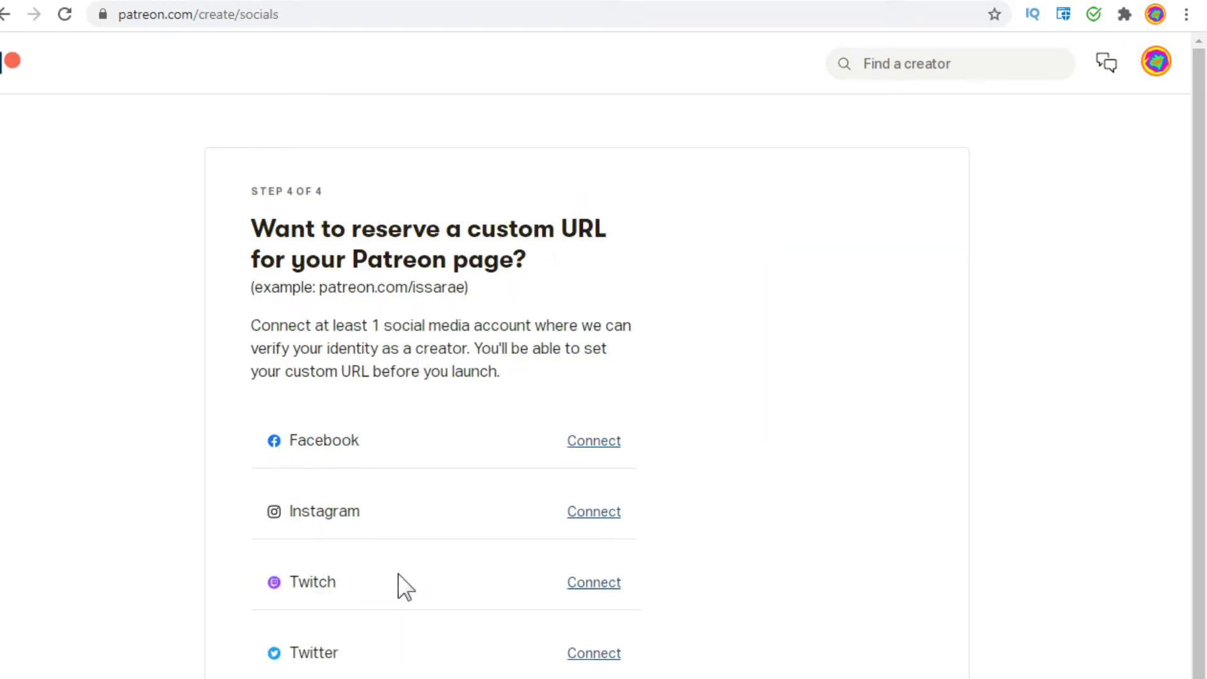
# Step: Review the social media connections for the custom URL and proceed to customizing the creator page
pyautogui.scroll(-1, 1204, 342)
pyautogui.scroll(-1, 1200, 352)
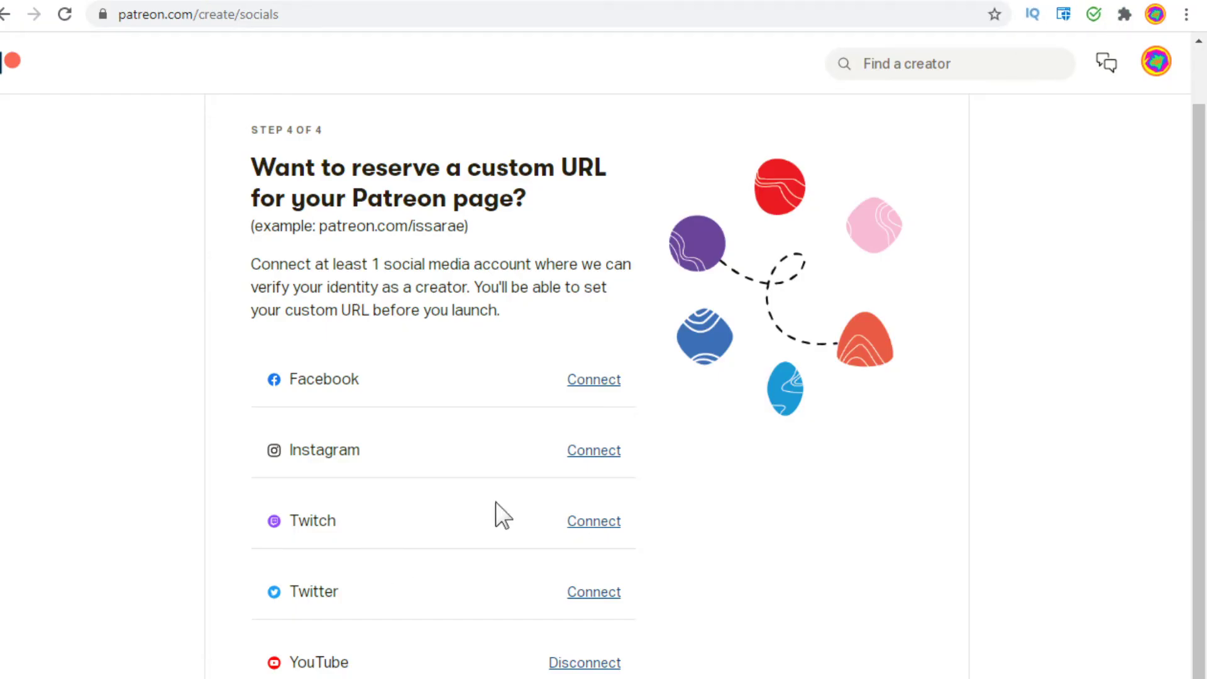
pyautogui.scroll(1, 1205, 260)
pyautogui.scroll(-1, 1200, 333)
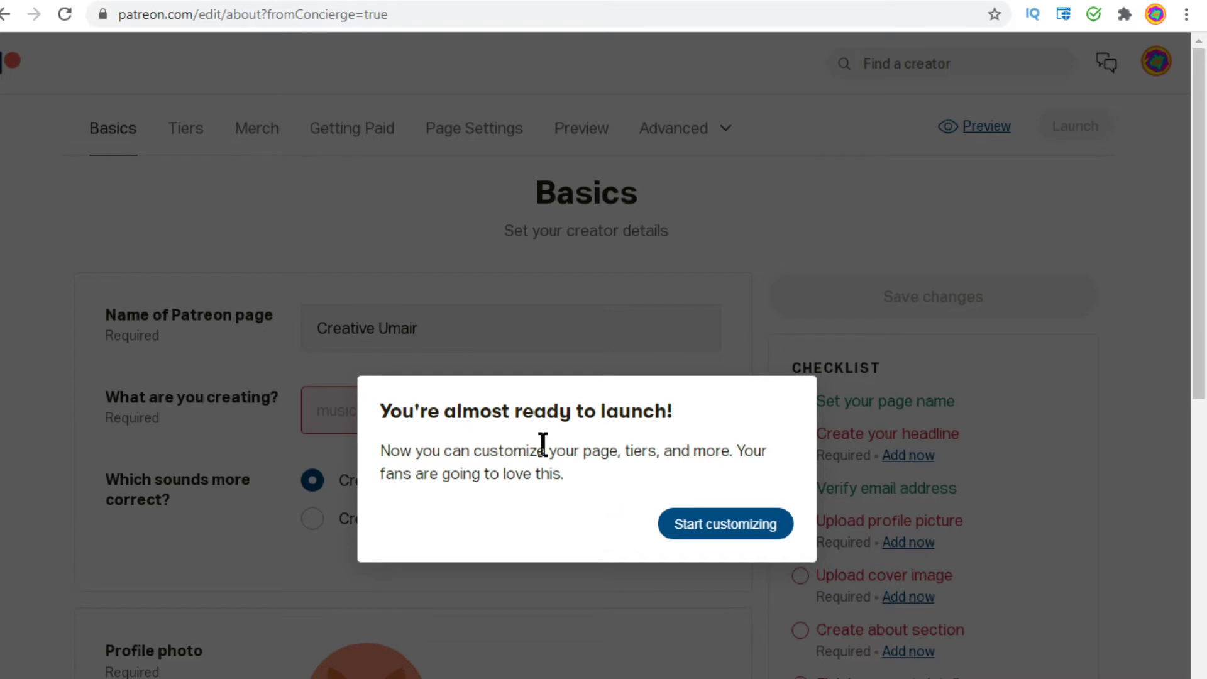
pyautogui.click(722, 524)
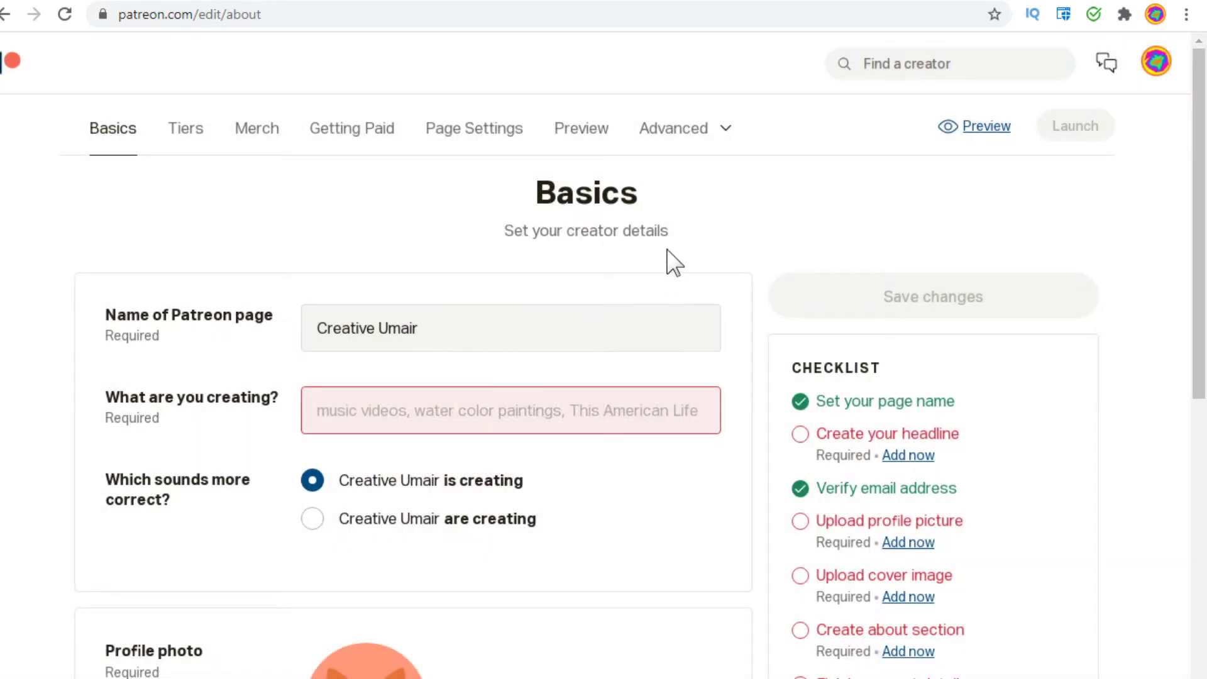
pyautogui.click(345, 412)
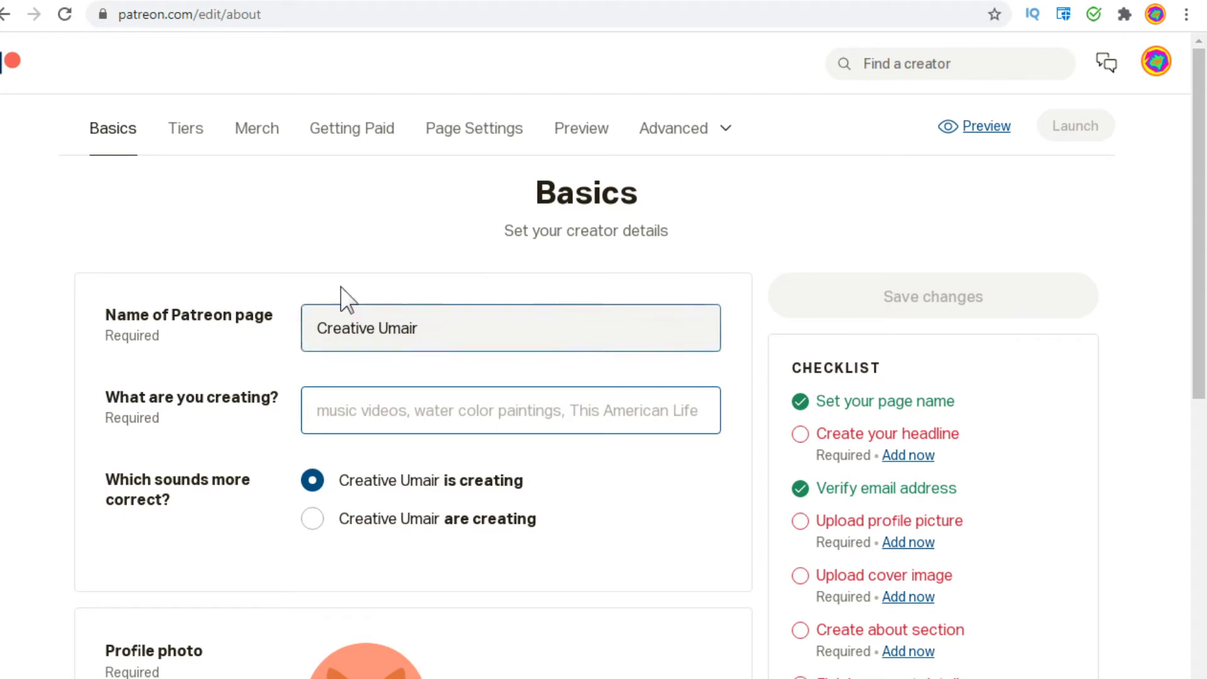
pyautogui.moveTo(1199, 188)
pyautogui.mouseDown()
pyautogui.moveTo(1199, 657)
pyautogui.moveTo(1199, 189)
pyautogui.mouseUp()
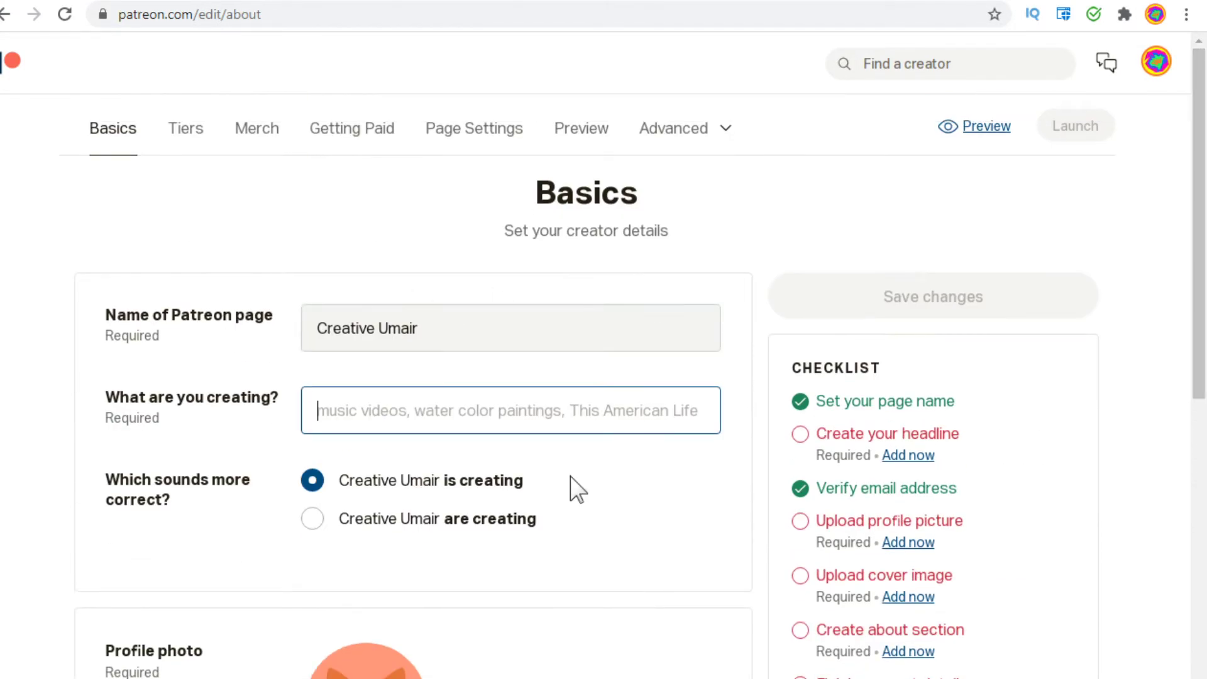
pyautogui.moveTo(377, 519); pyautogui.dragTo(383, 575)
pyautogui.click(616, 577)
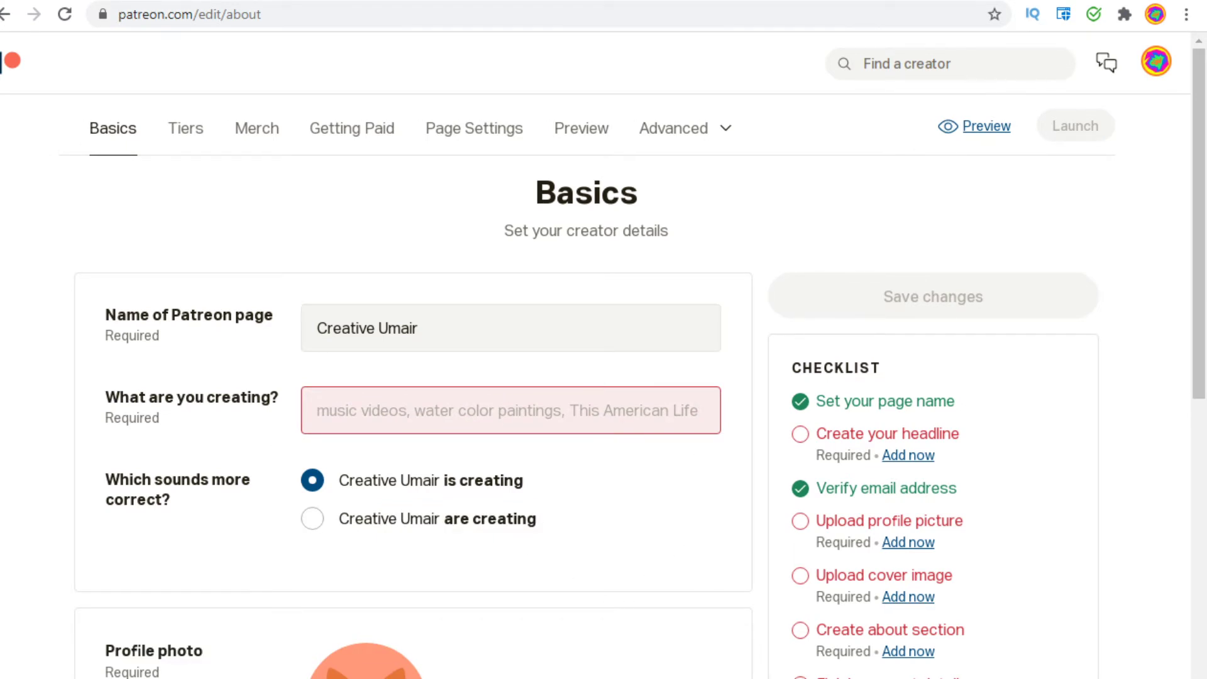
pyautogui.click(457, 342)
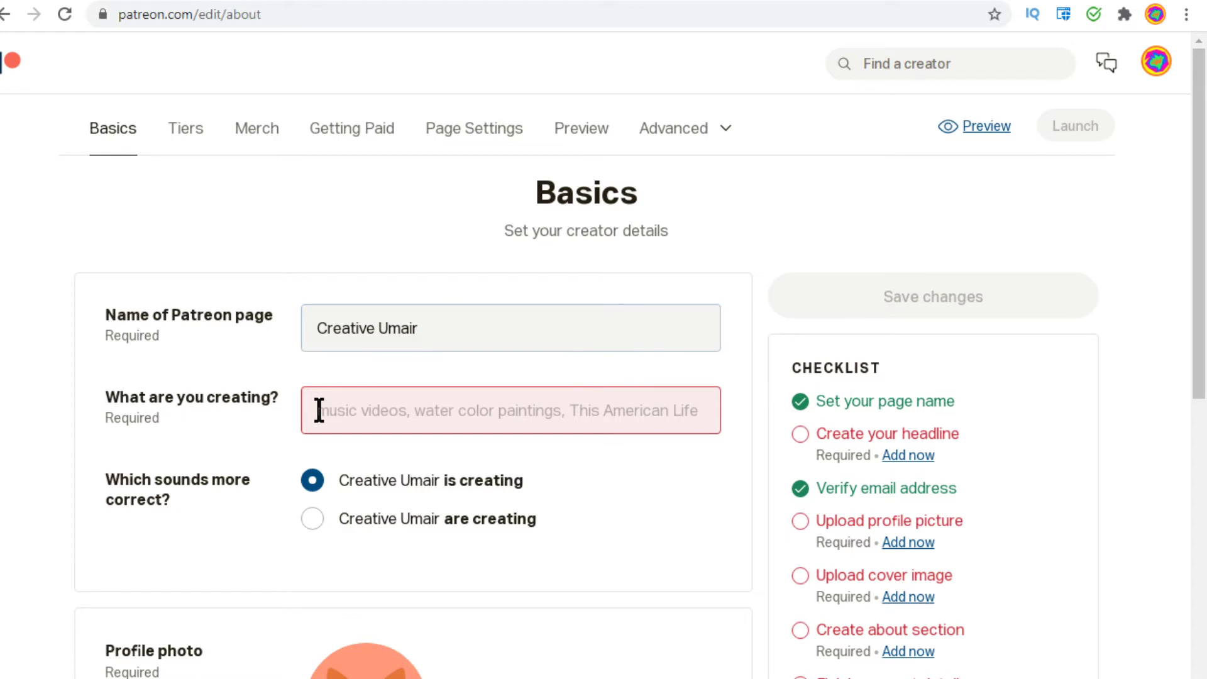
# Step: Enter "DIY Videos" as what the page is creating
pyautogui.click(459, 413)
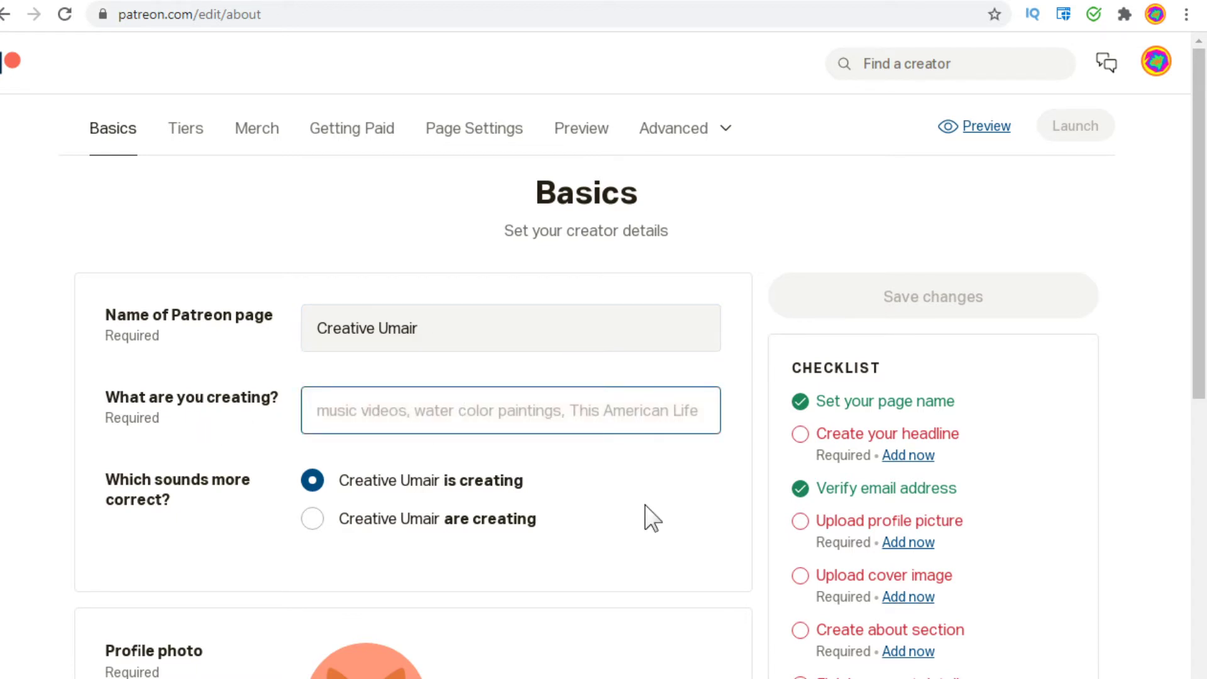
pyautogui.write('Di')
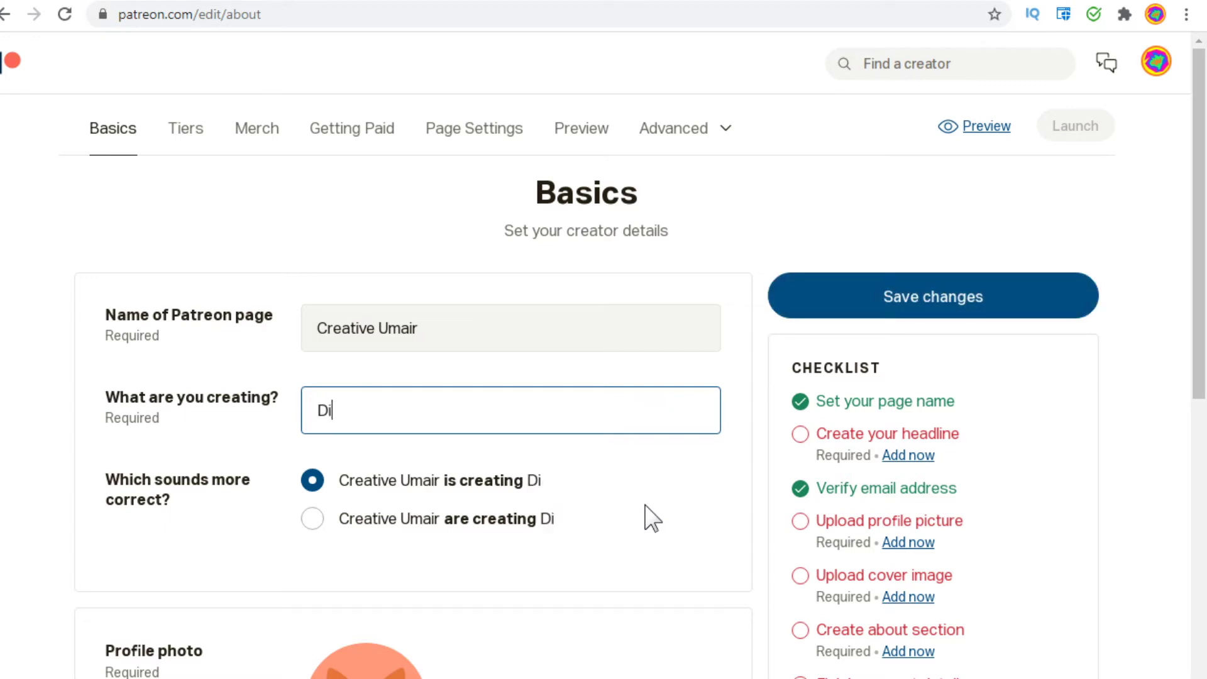
pyautogui.write('y videos')
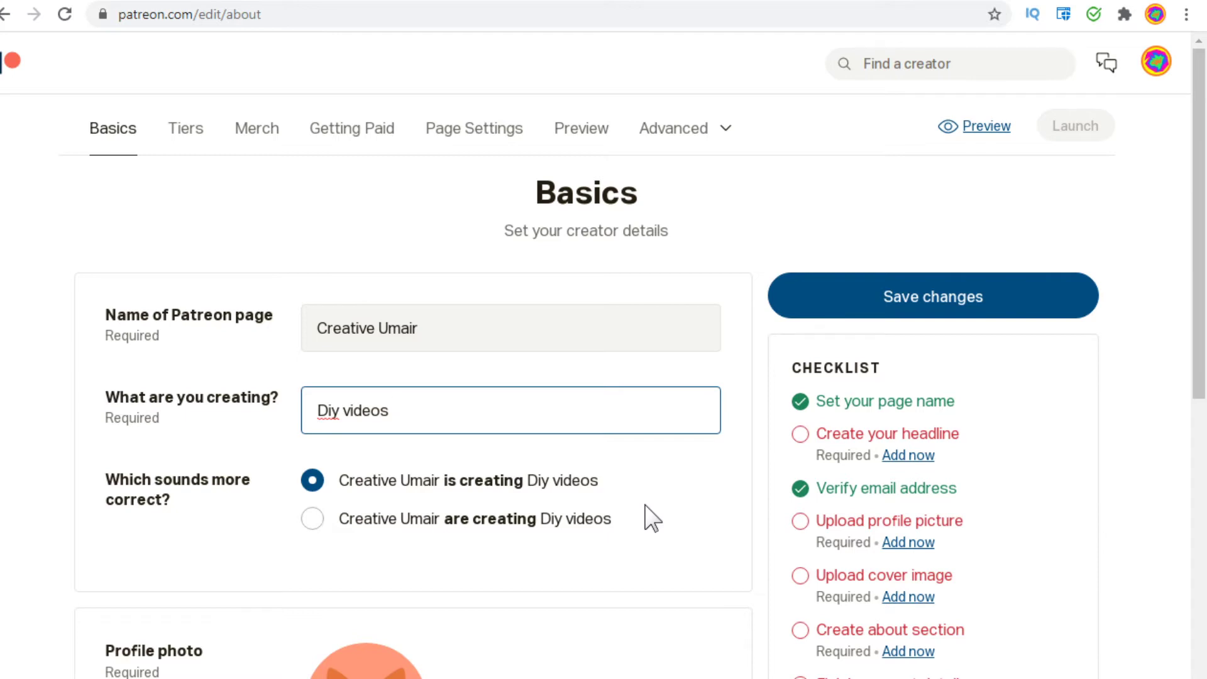
pyautogui.hotkey('ctrl', 'a')
pyautogui.press('BackSpace')
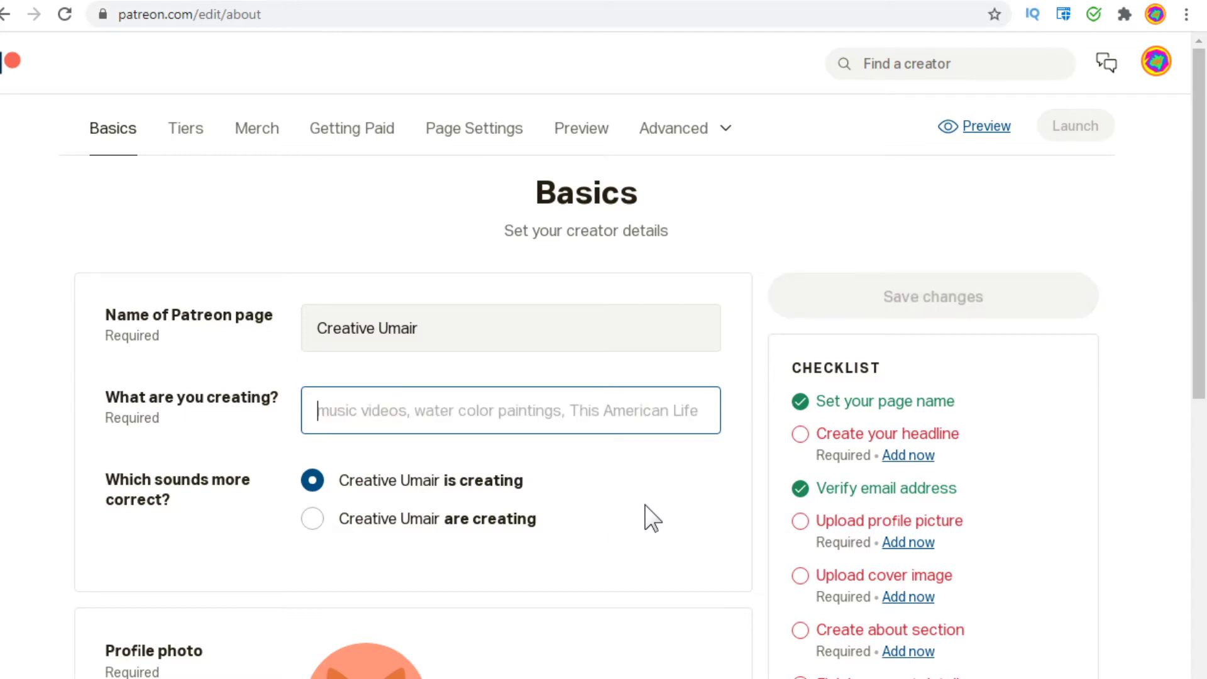
pyautogui.write('Diy')
pyautogui.press('BackSpace')
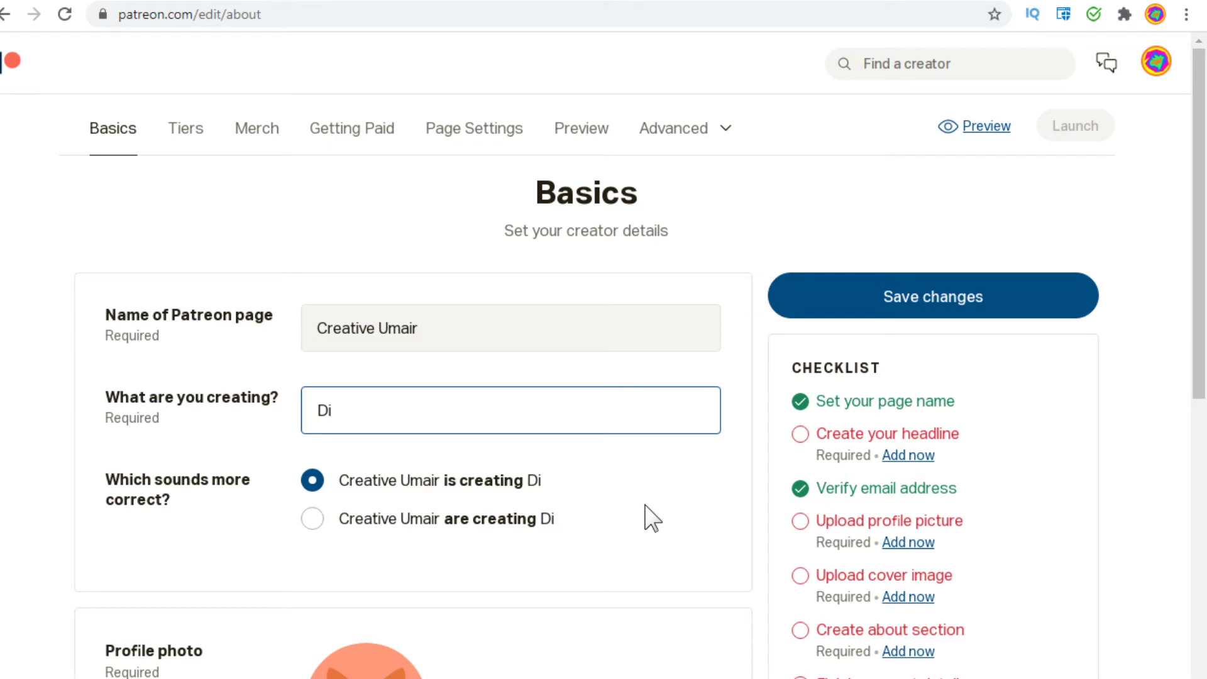
pyautogui.write('IY Videos')
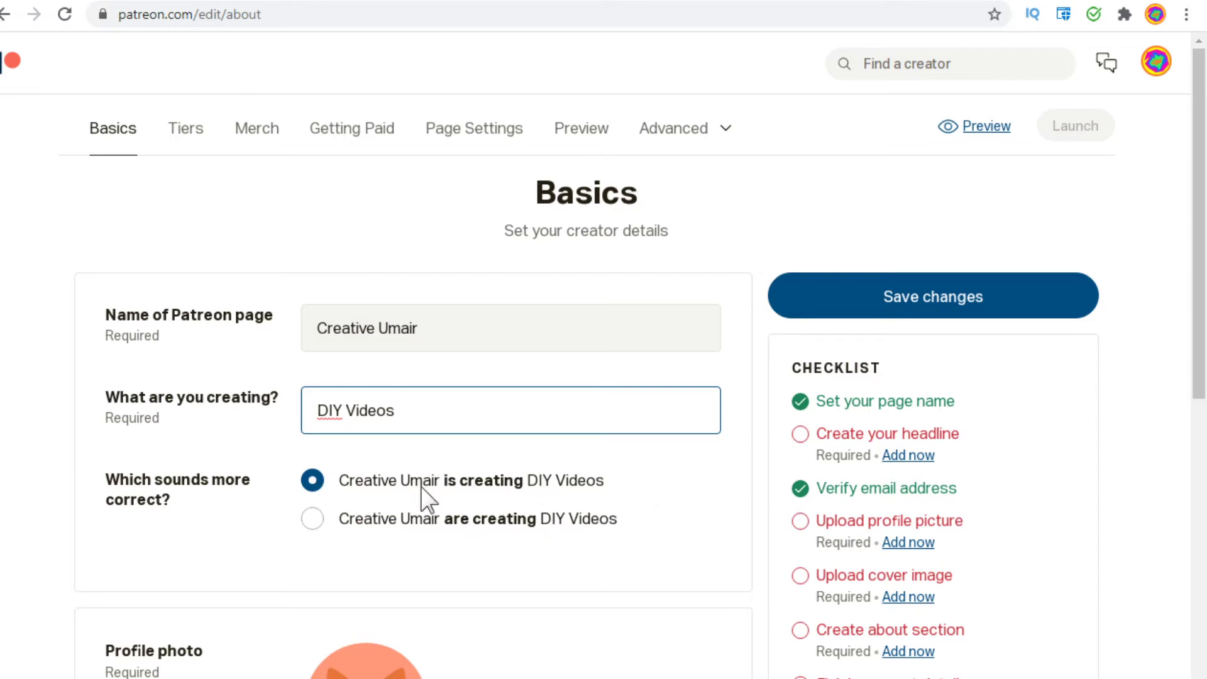
# Step: Upload a profile photo and a cover photo for the creator page
pyautogui.scroll(-5, 1204, 267)
pyautogui.scroll(3, 1200, 264)
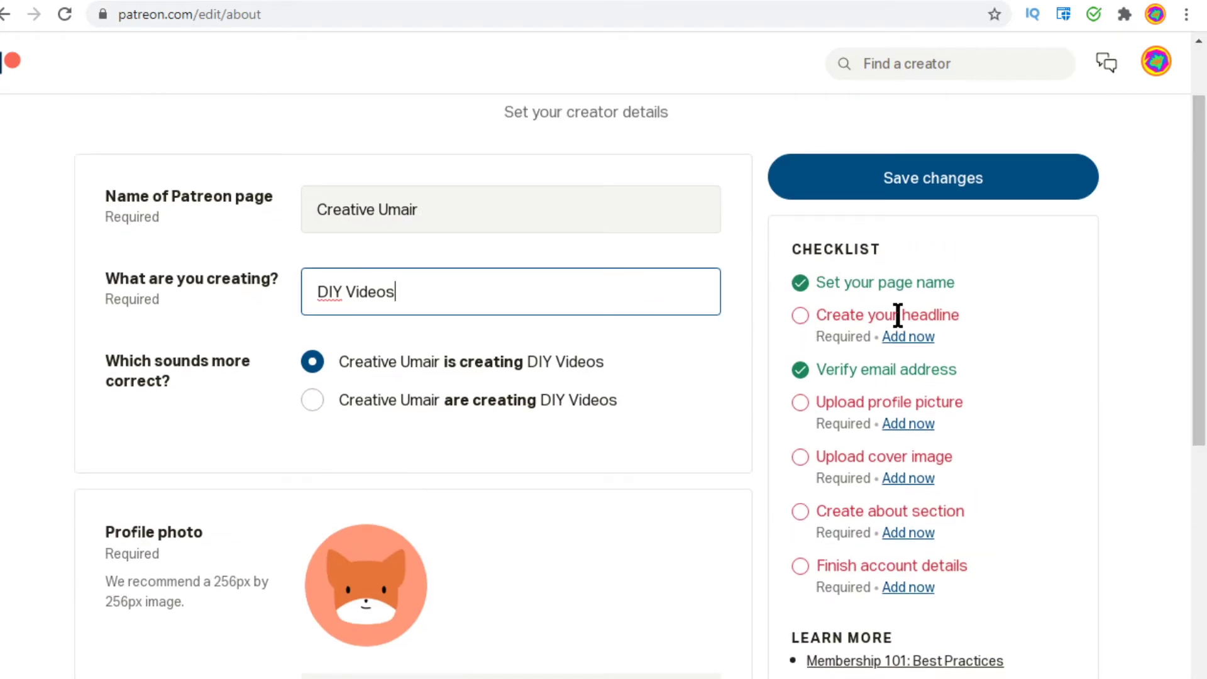
pyautogui.scroll(-4, 1205, 382)
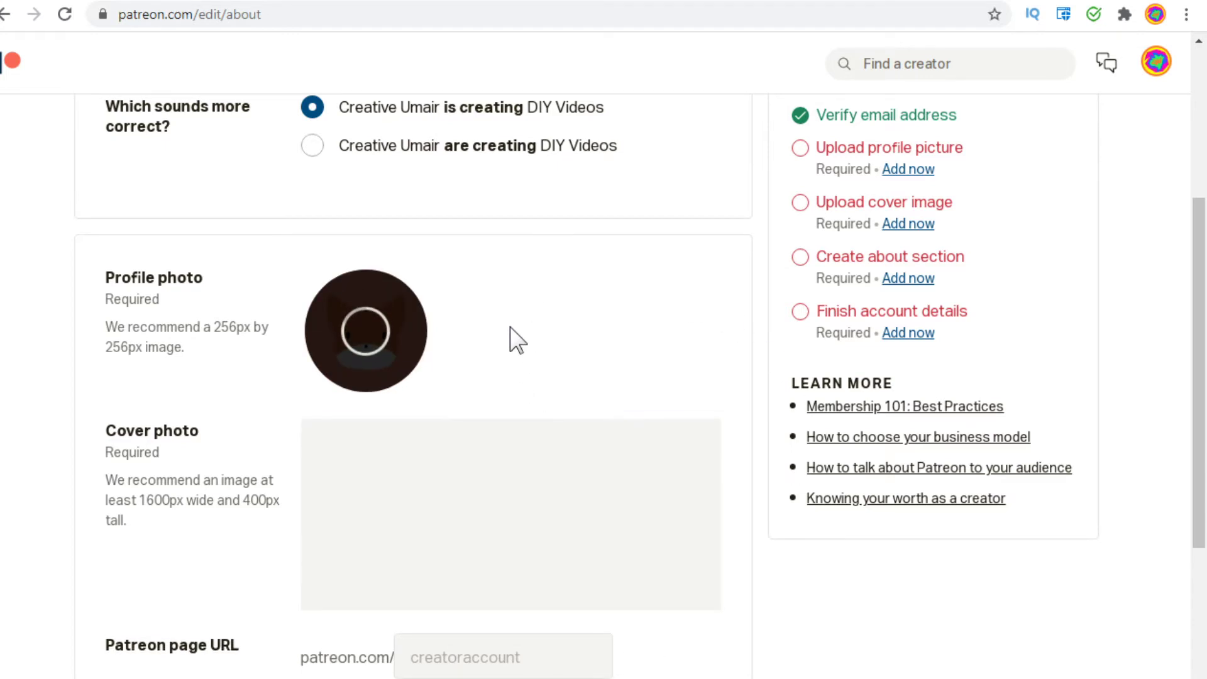
pyautogui.moveTo(518, 492)
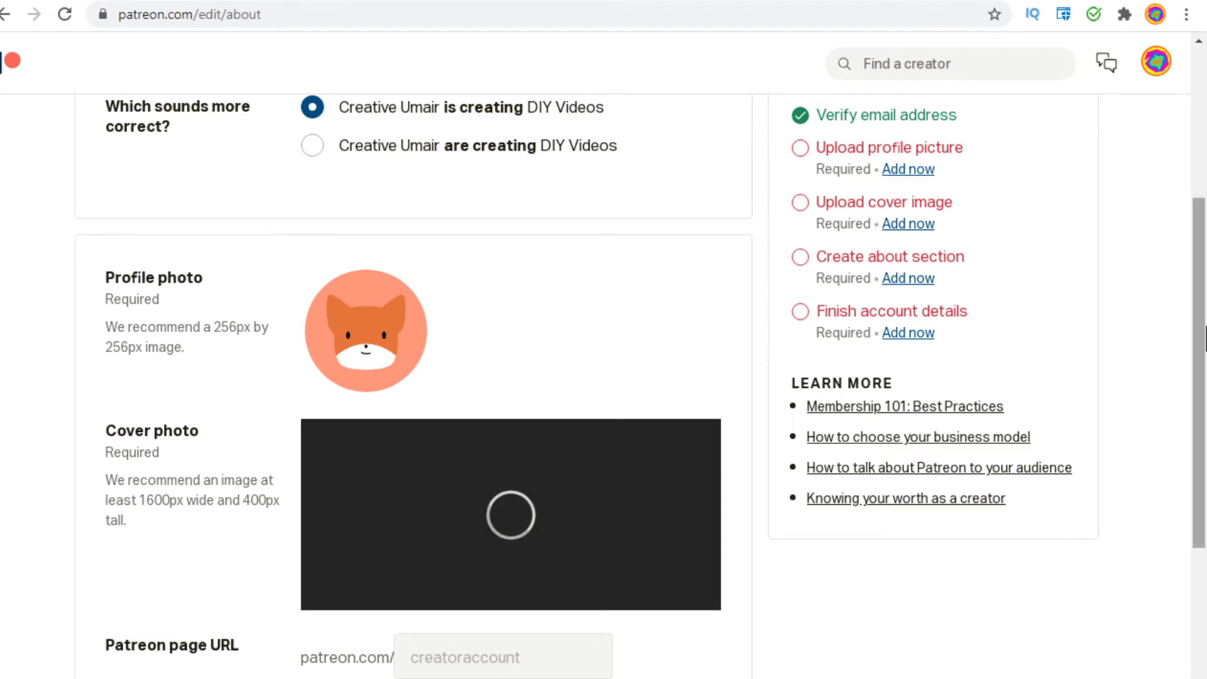
# Step: Set the Patreon page URL ending to "UMRCRT"
pyautogui.scroll(1, 1204, 320)
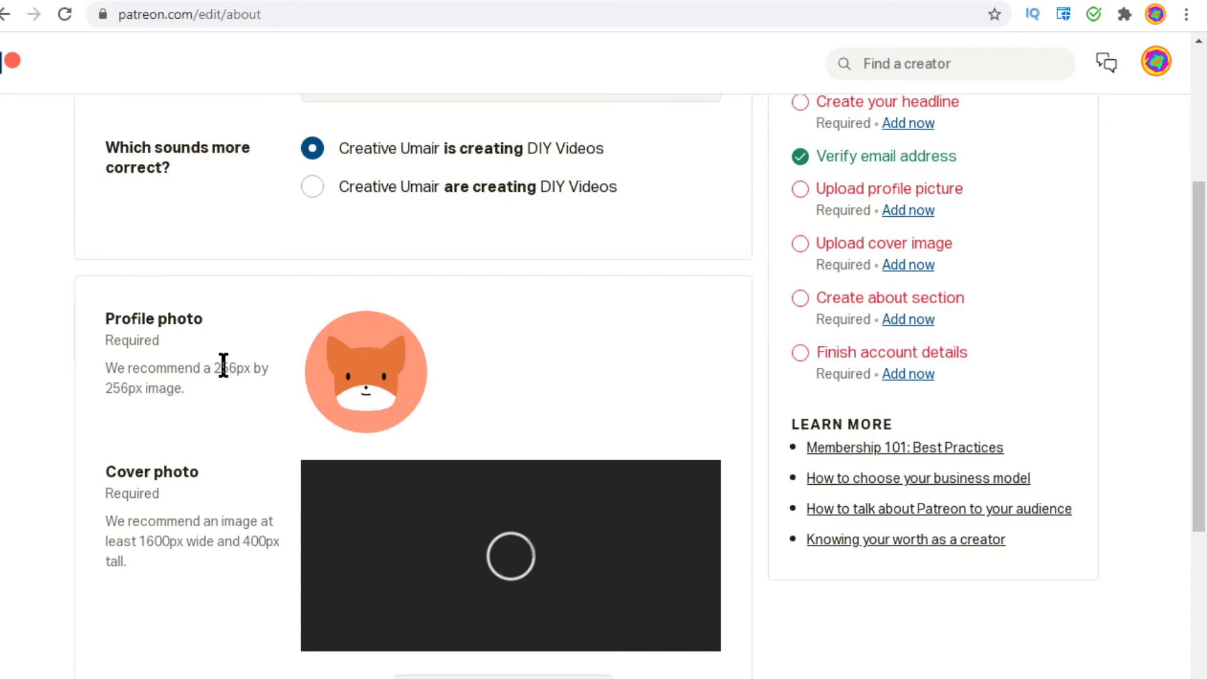
pyautogui.scroll(2, 1194, 352)
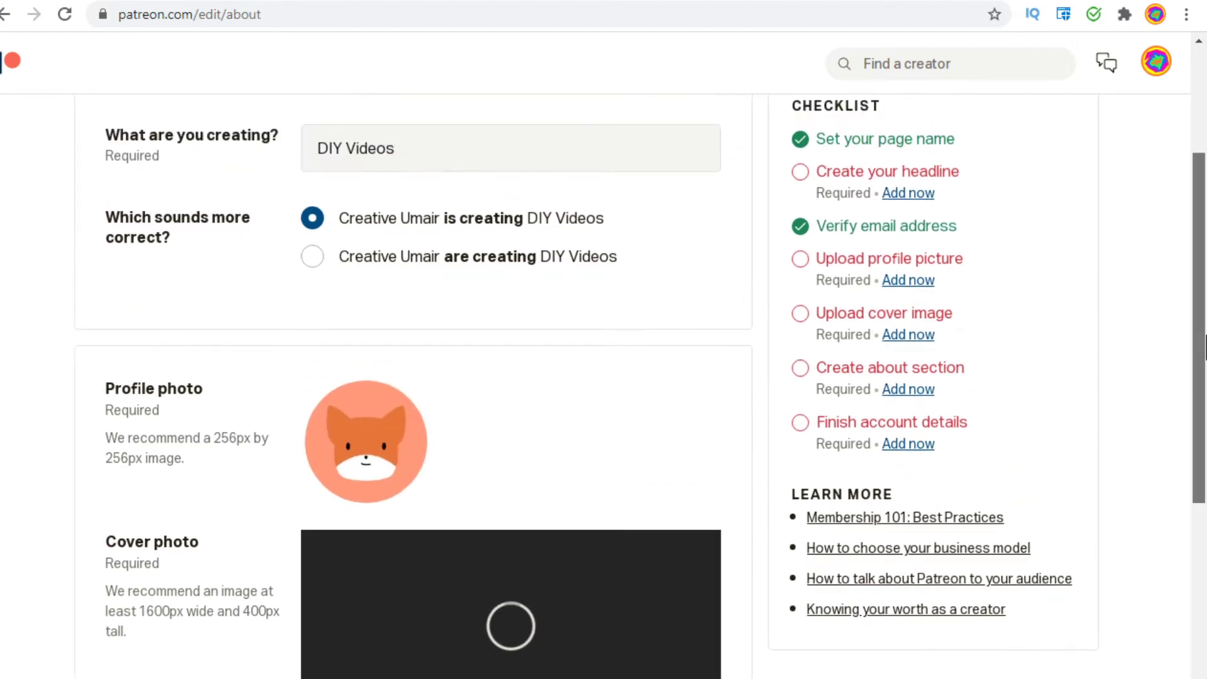
pyautogui.scroll(4, 874, 242)
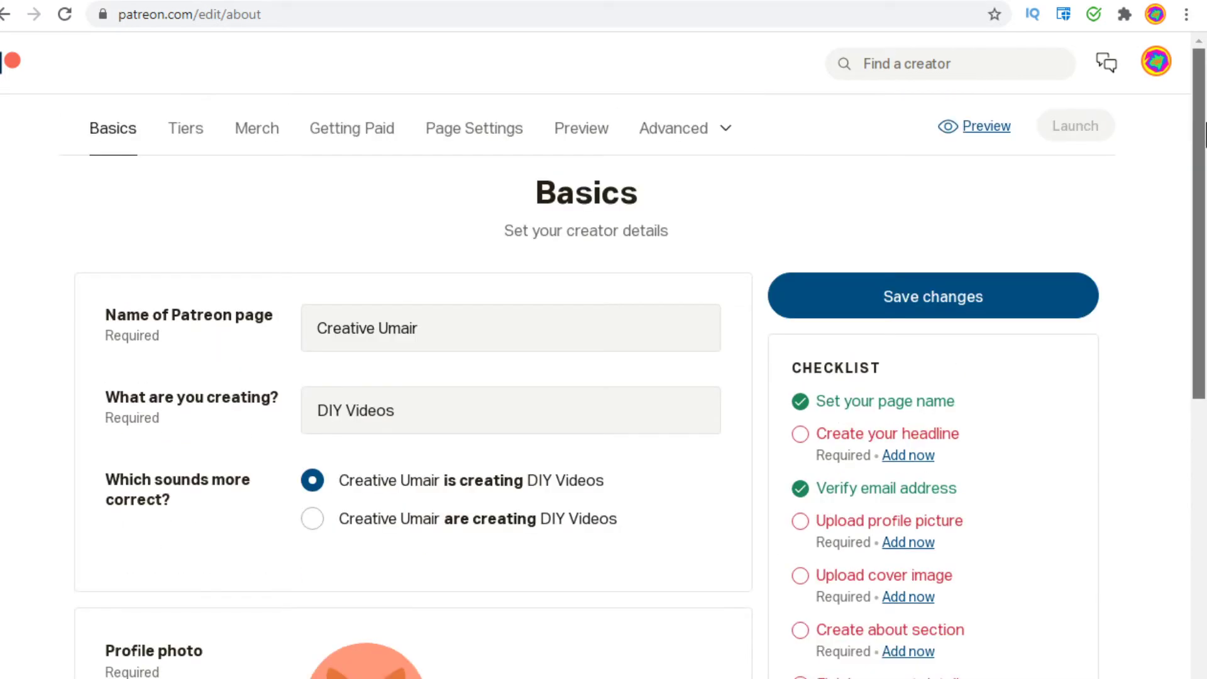
pyautogui.scroll(-3, 867, 240)
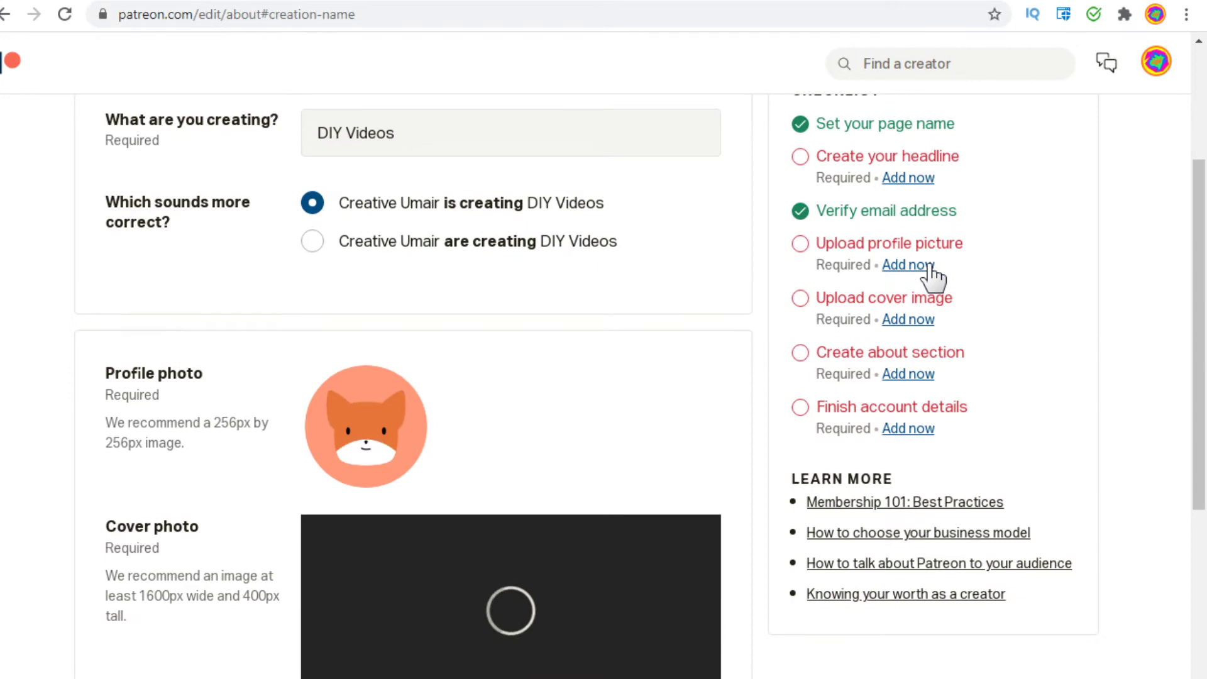
pyautogui.scroll(-1, 1203, 319)
pyautogui.scroll(-4, 1203, 320)
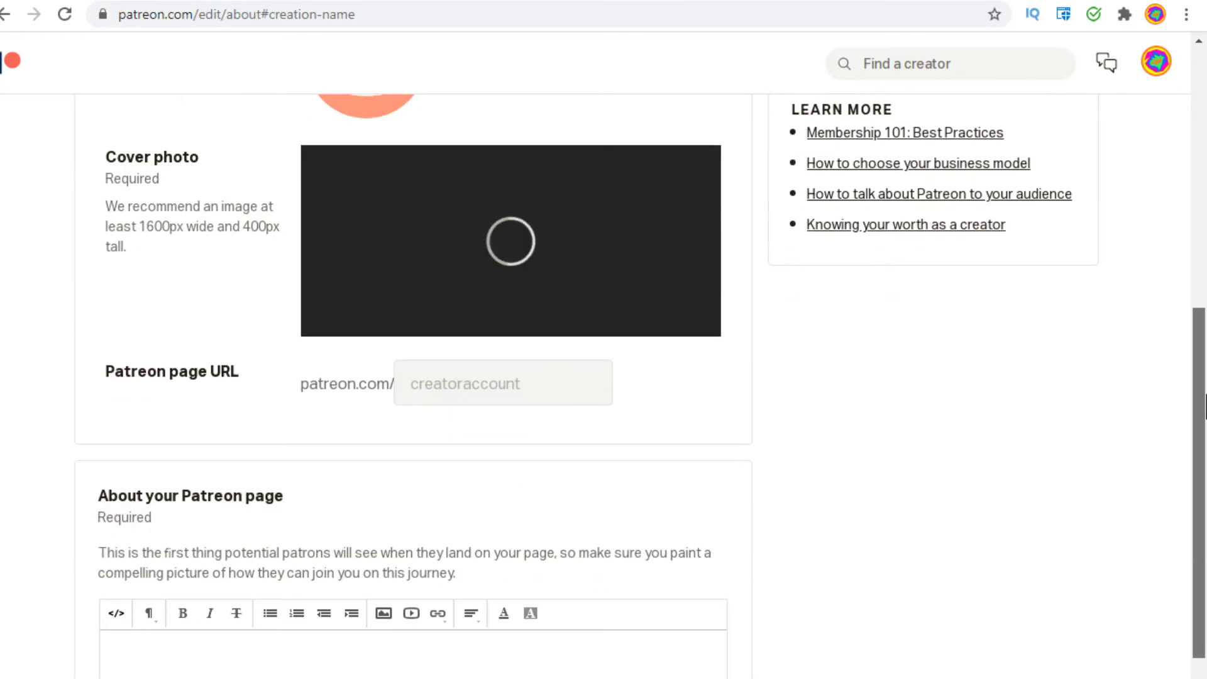
pyautogui.click(477, 388)
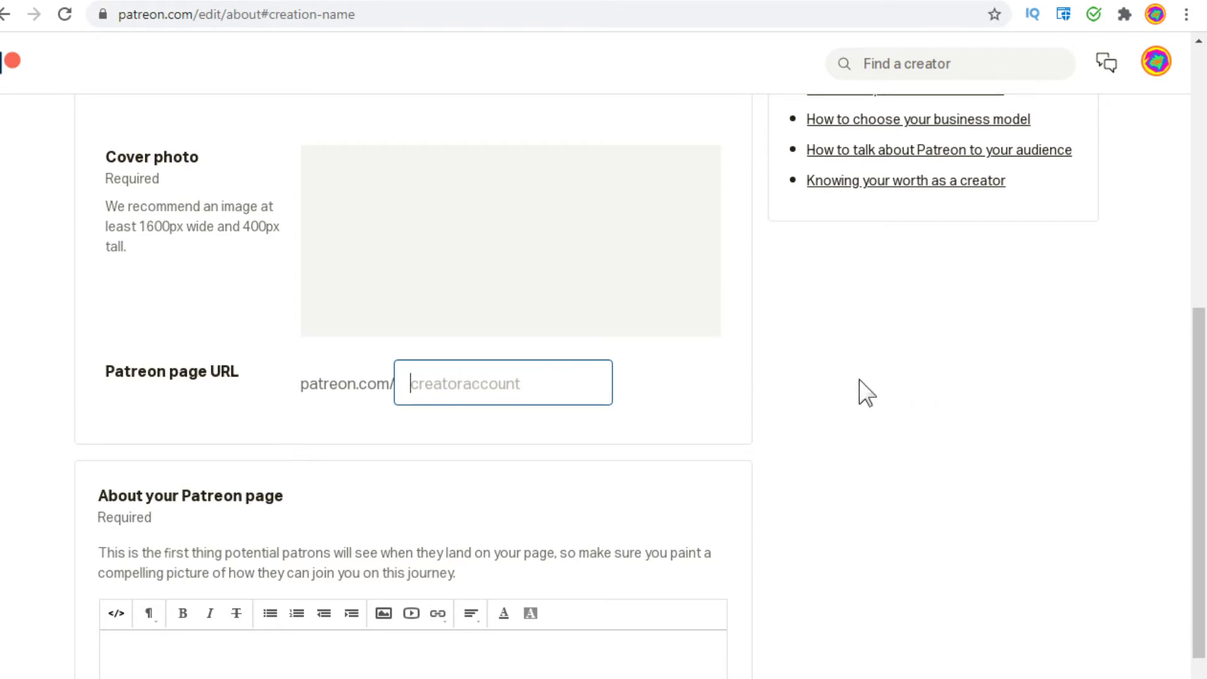
pyautogui.write('UMR')
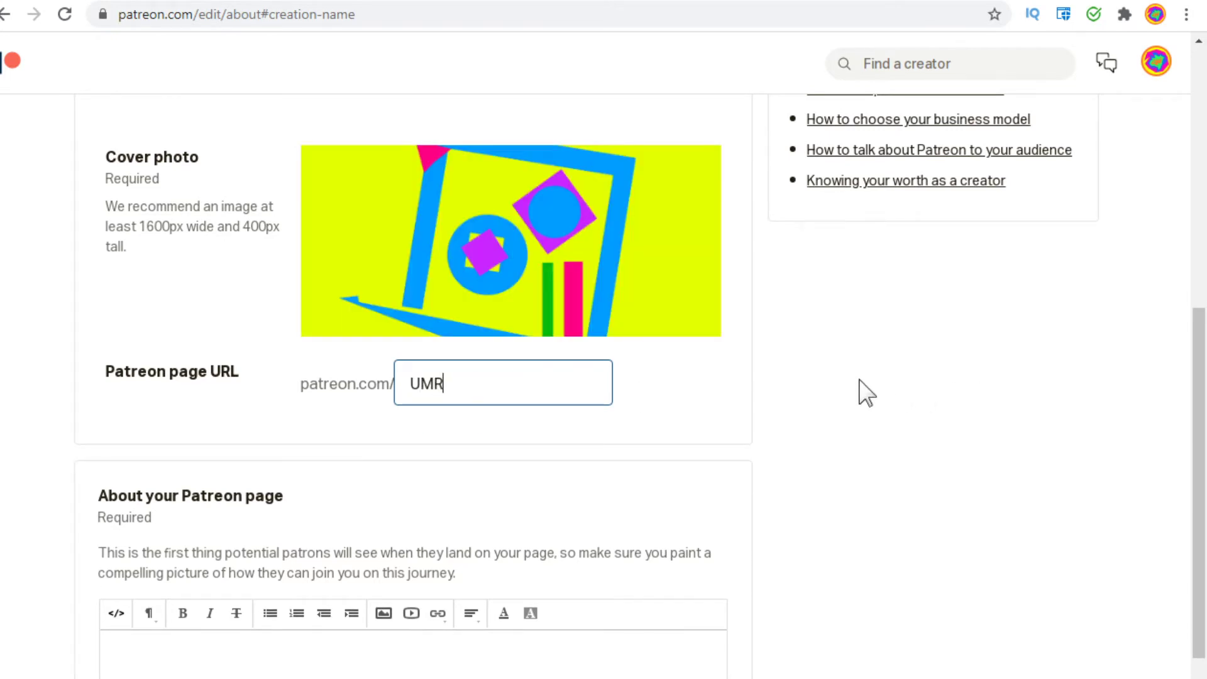
pyautogui.write('CRT')
# Step: Write "I make education and information videos for everyone" as the text about the Patreon page
pyautogui.scroll(-2, 1202, 484)
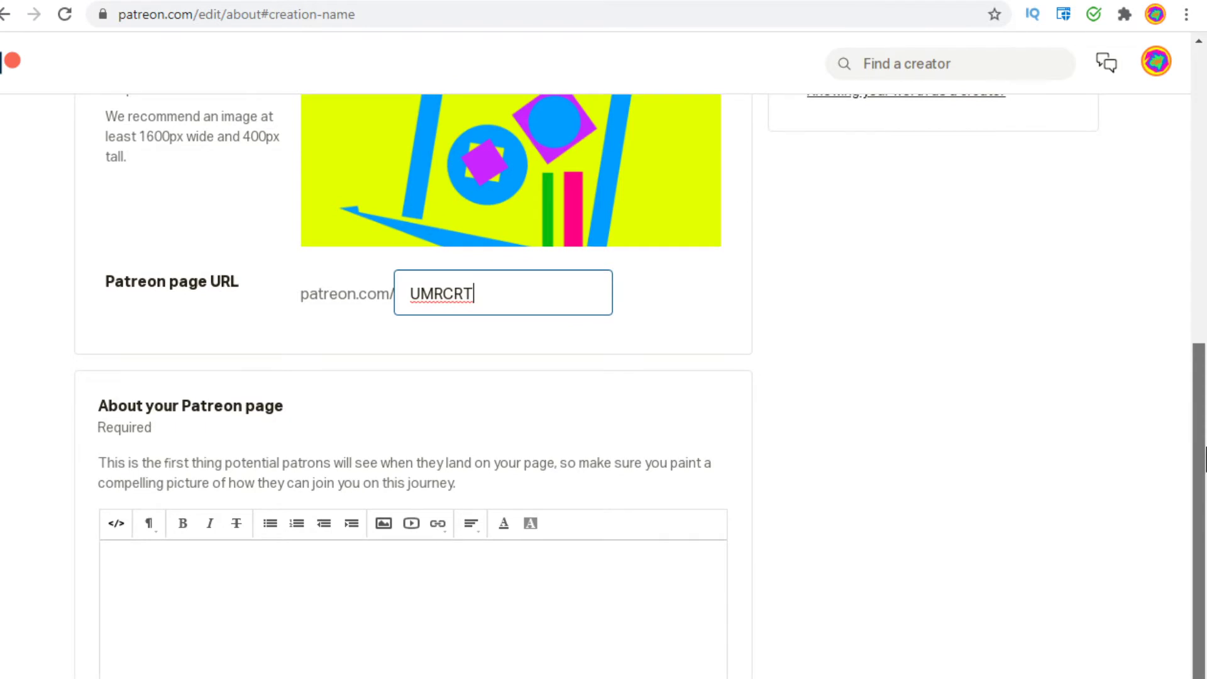
pyautogui.click(666, 587)
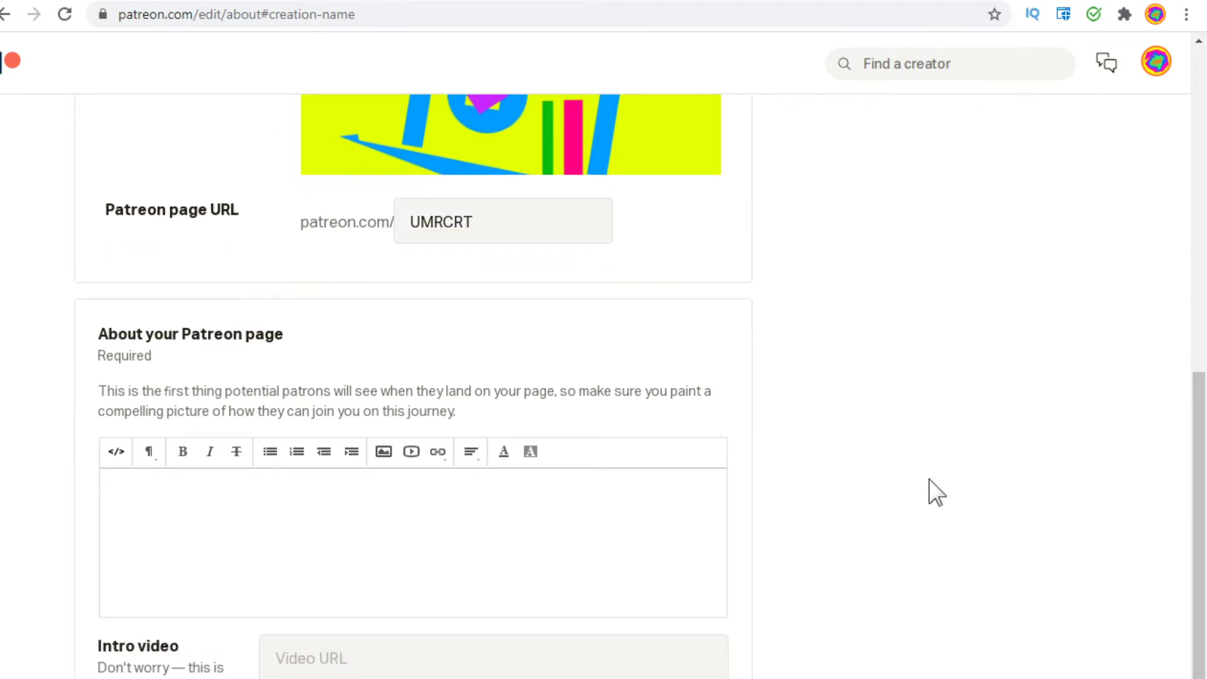
pyautogui.scroll(-2, 1200, 490)
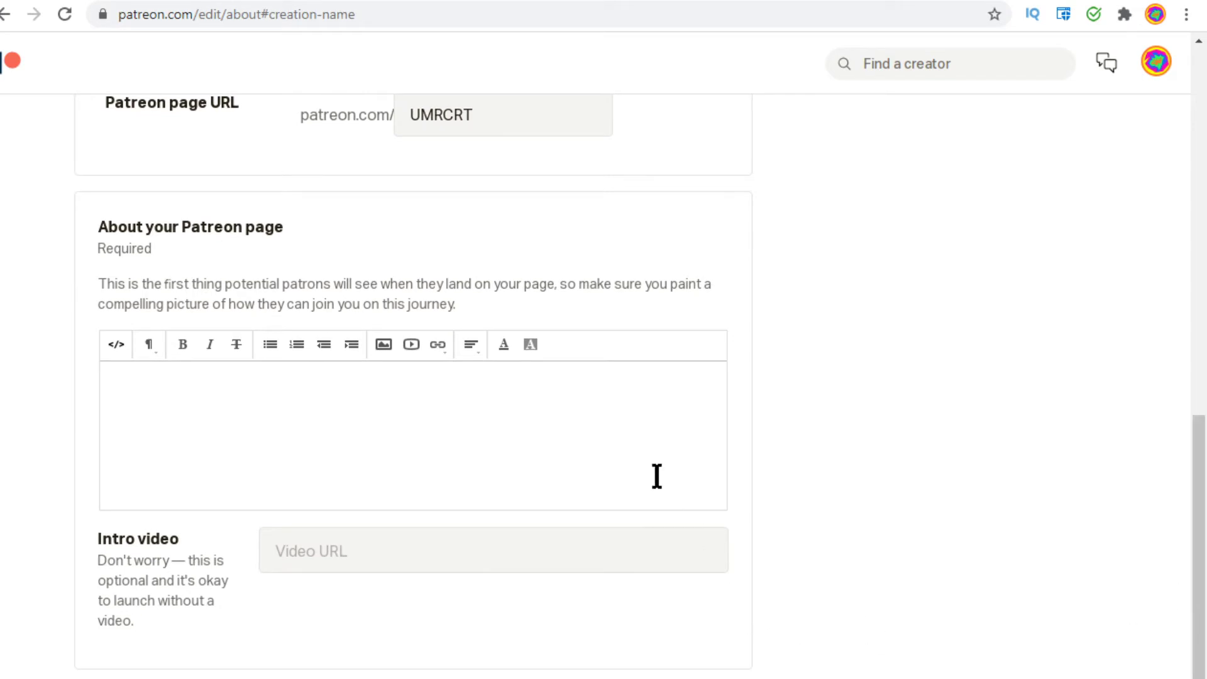
pyautogui.write('I m')
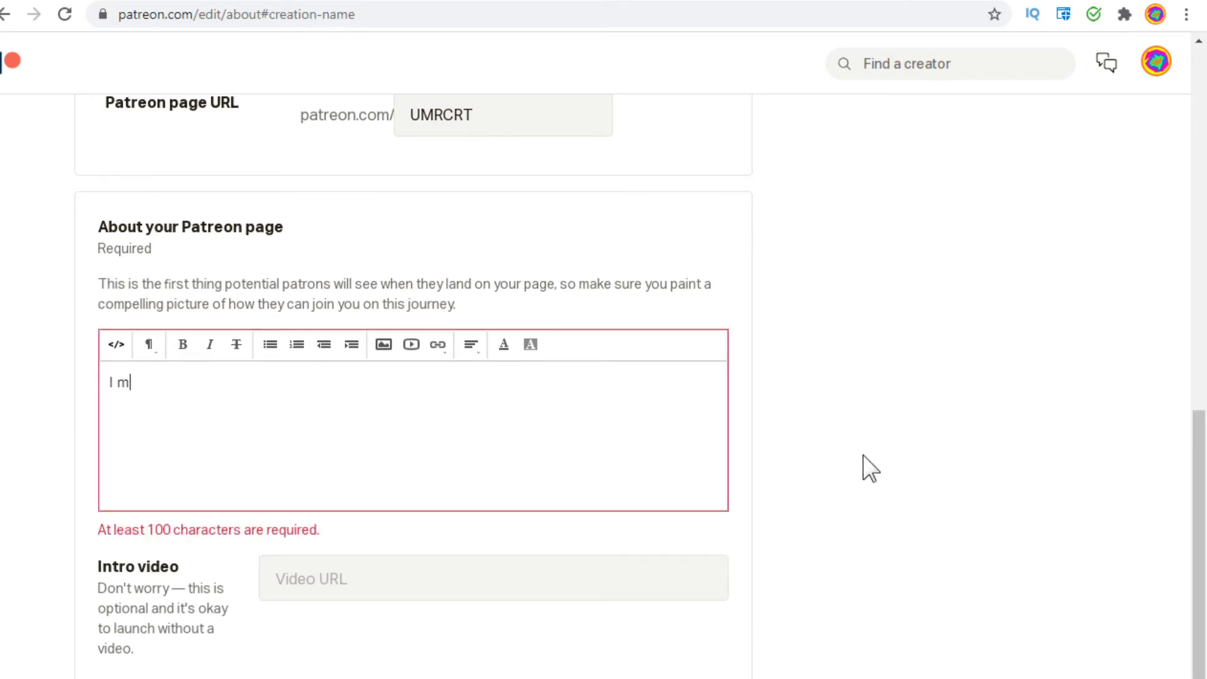
pyautogui.write('ake educationl and inf')
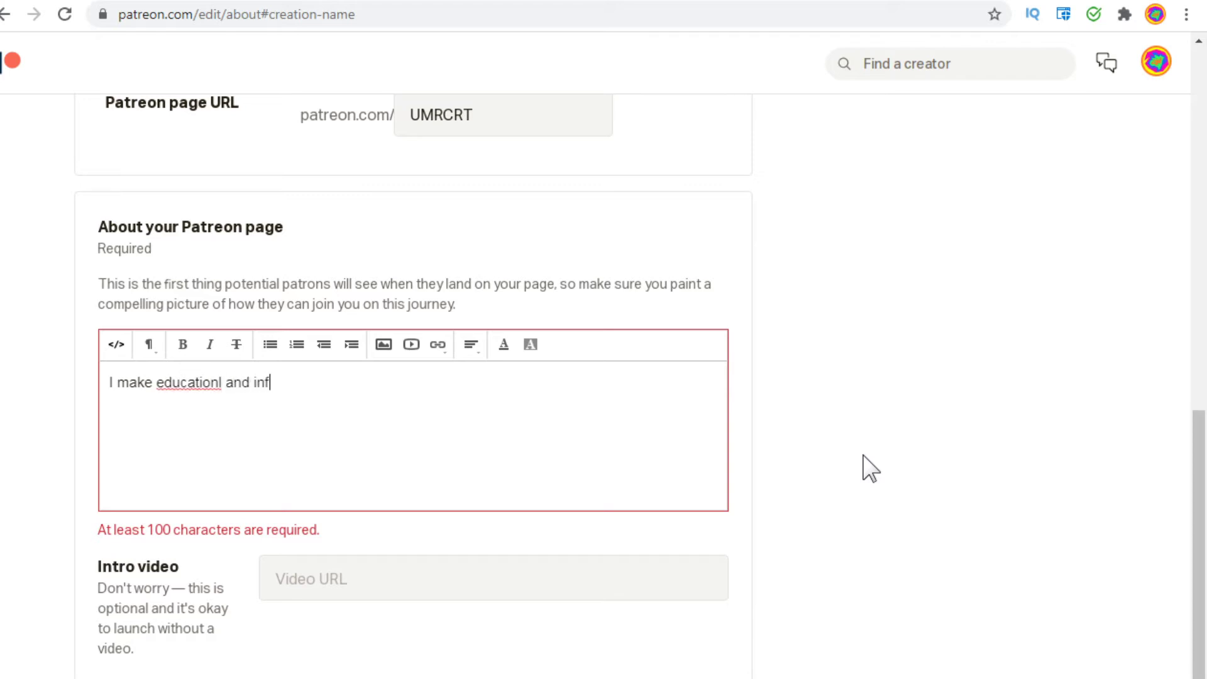
pyautogui.write('ormation videos for everyone')
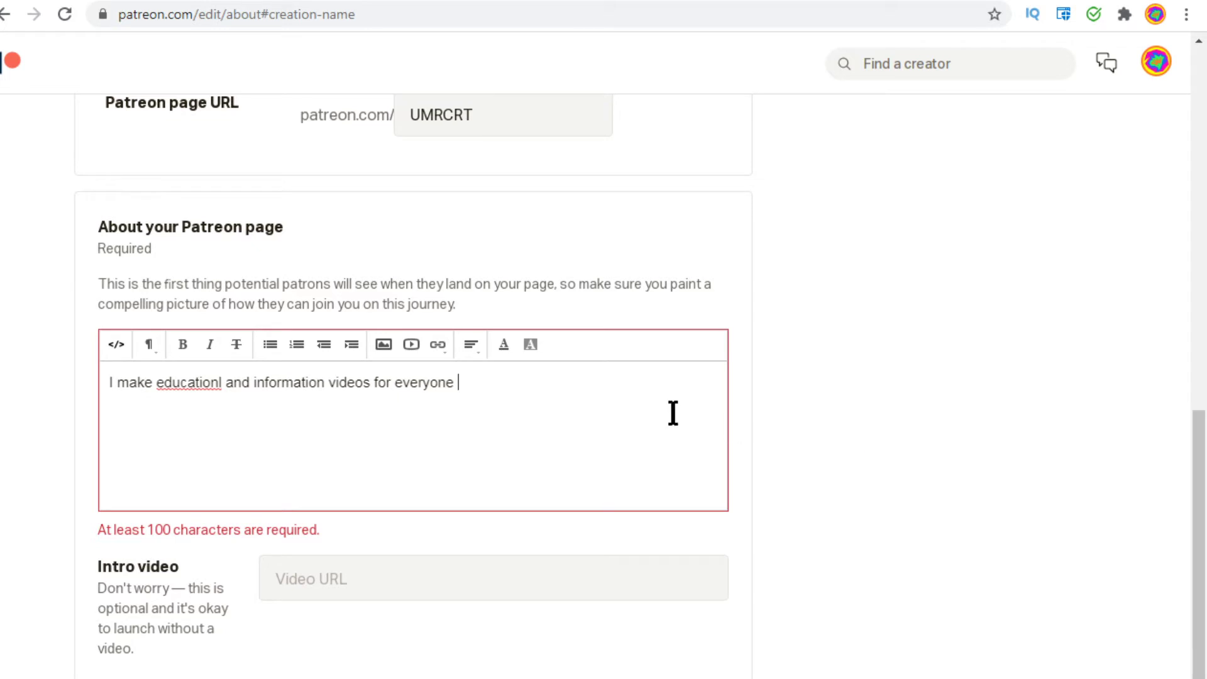
pyautogui.doubleClick(182, 387)
pyautogui.write('education')
pyautogui.click(496, 387)
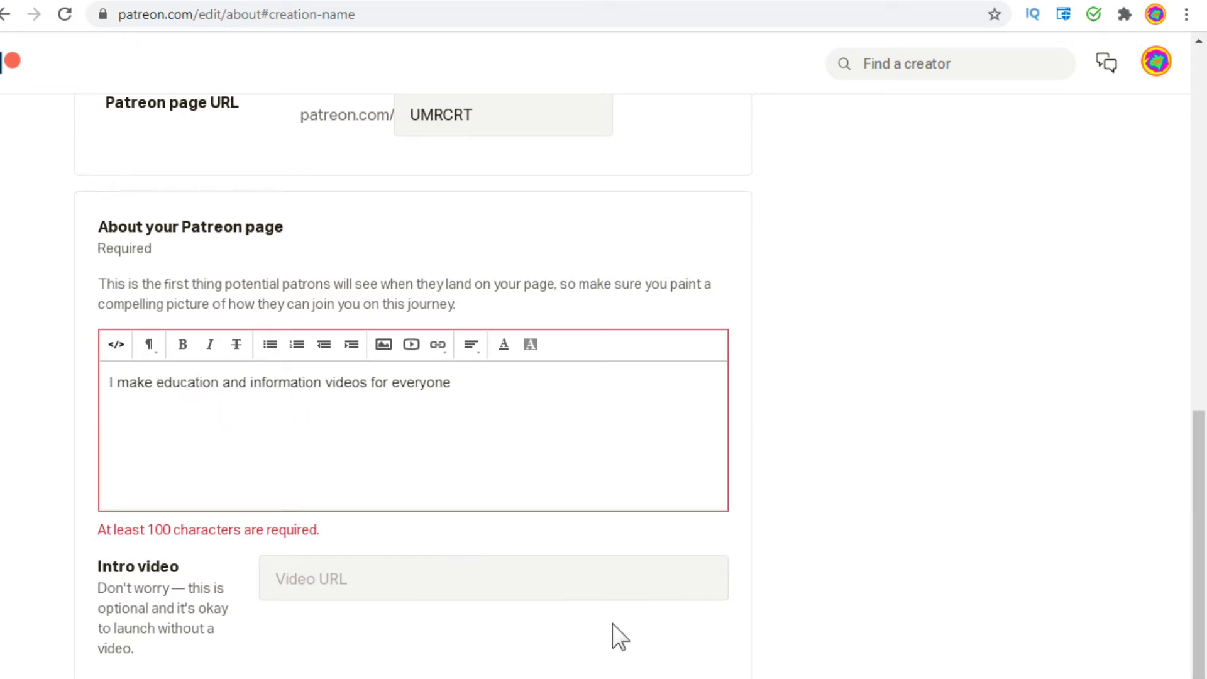
# Step: Examine the optional intro video field and check the setup checklist for required items that are still open
pyautogui.click(368, 575)
pyautogui.click(369, 577)
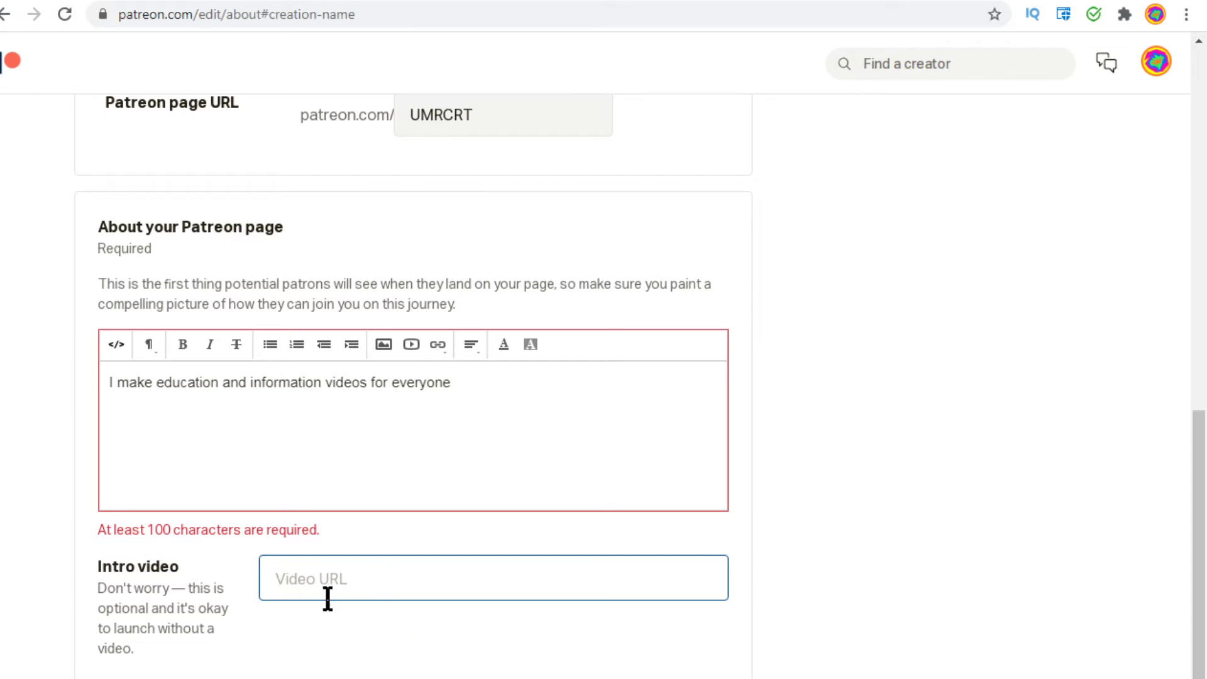
pyautogui.scroll(-1, 1203, 610)
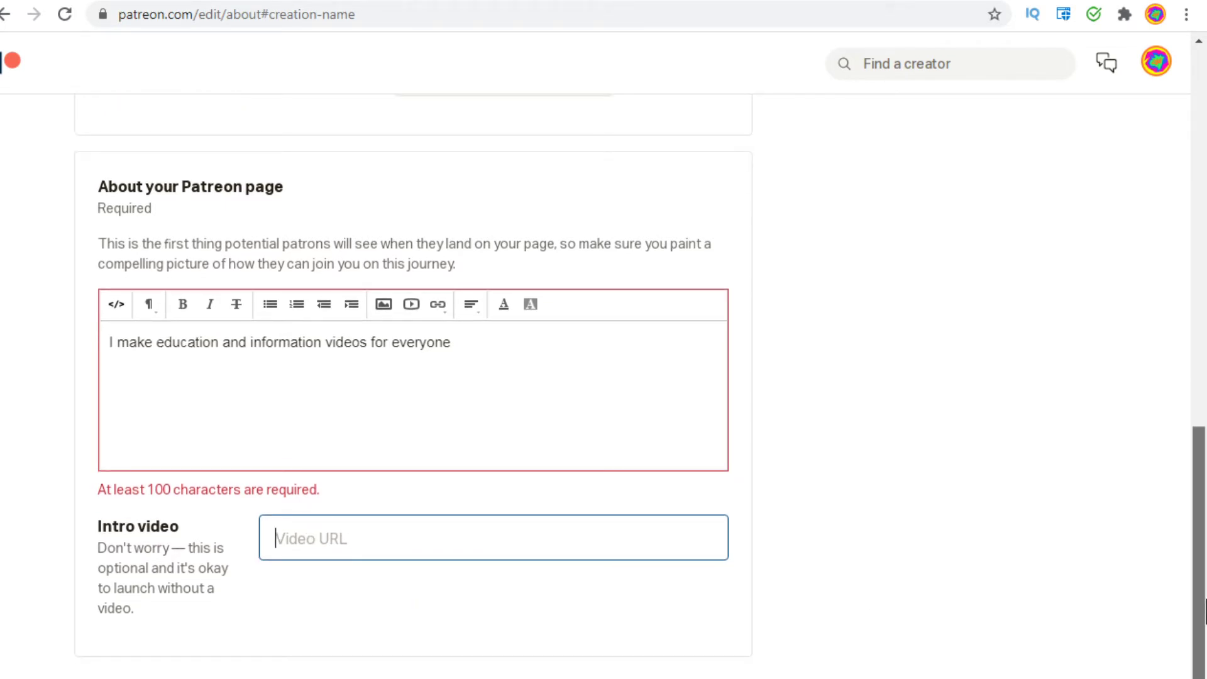
pyautogui.moveTo(1204, 609); pyautogui.dragTo(1205, 183)
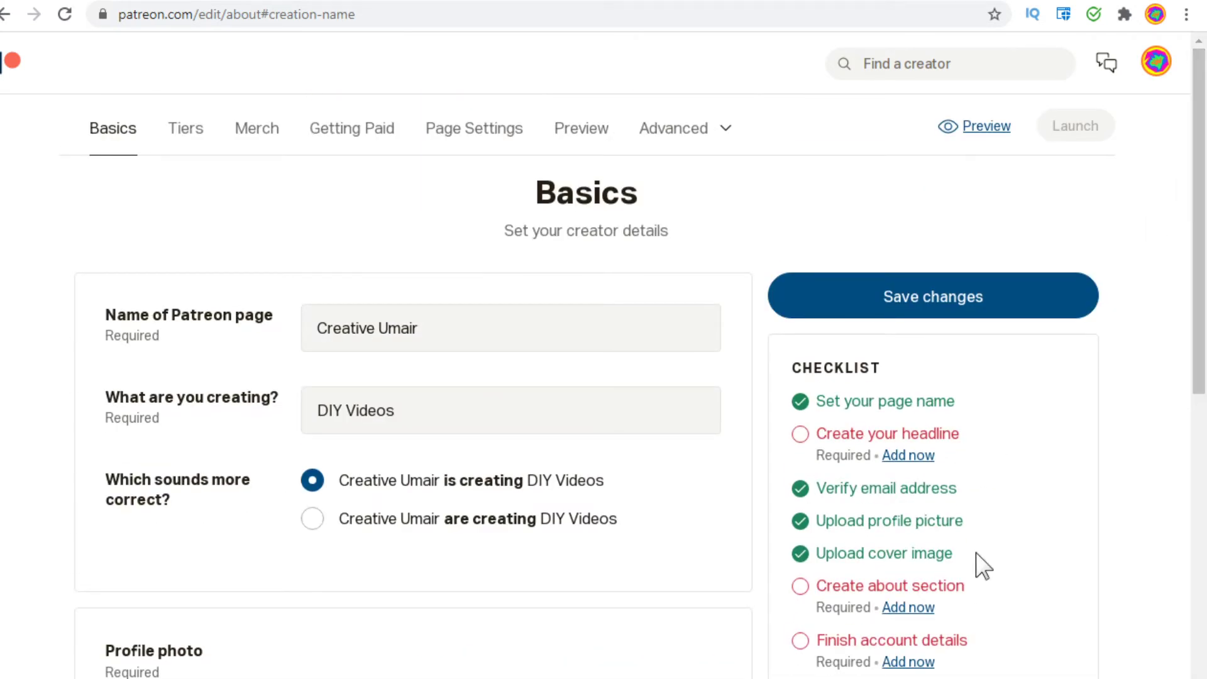
pyautogui.moveTo(1204, 283); pyautogui.dragTo(1205, 619)
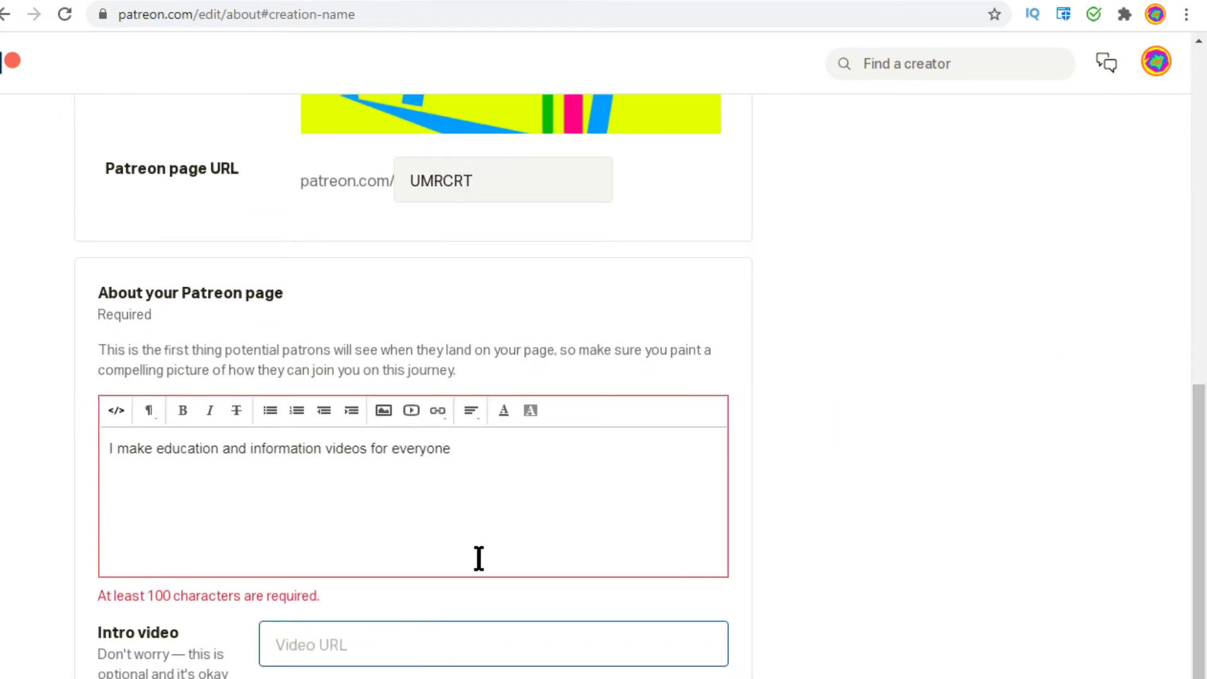
# Step: Extend the about text with "around the globe so everyone will be working together to make it awesome", correcting the misspelled words
pyautogui.click(565, 459)
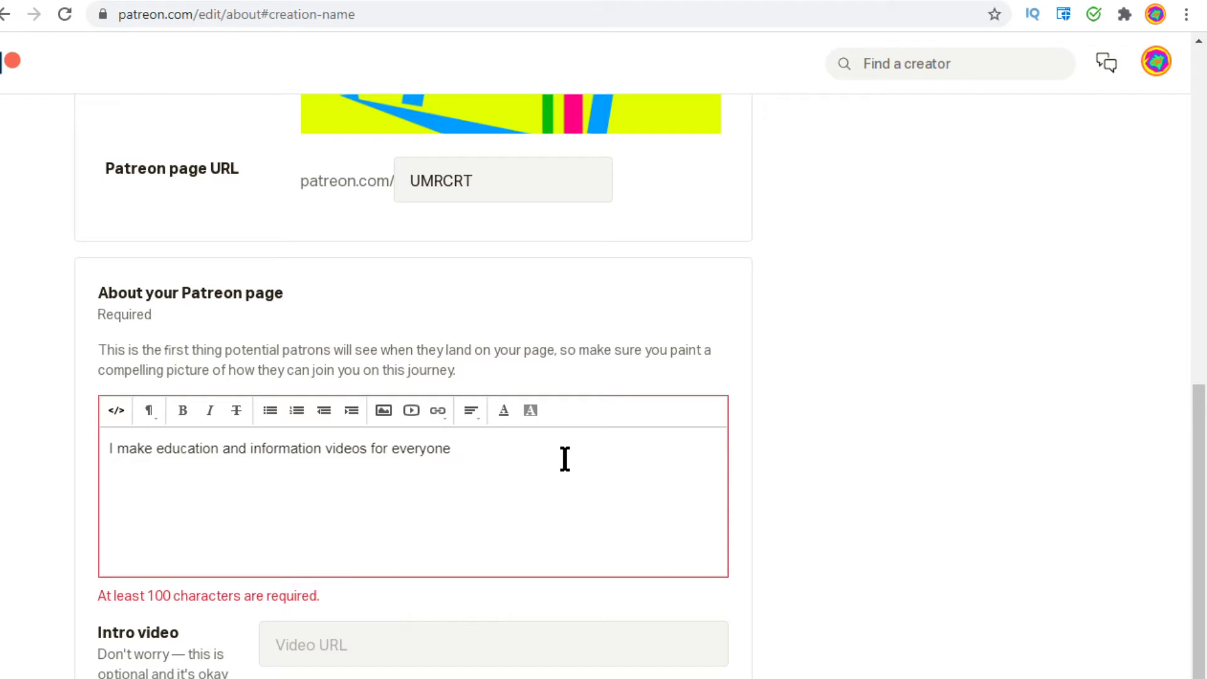
pyautogui.write('around the globe so ev')
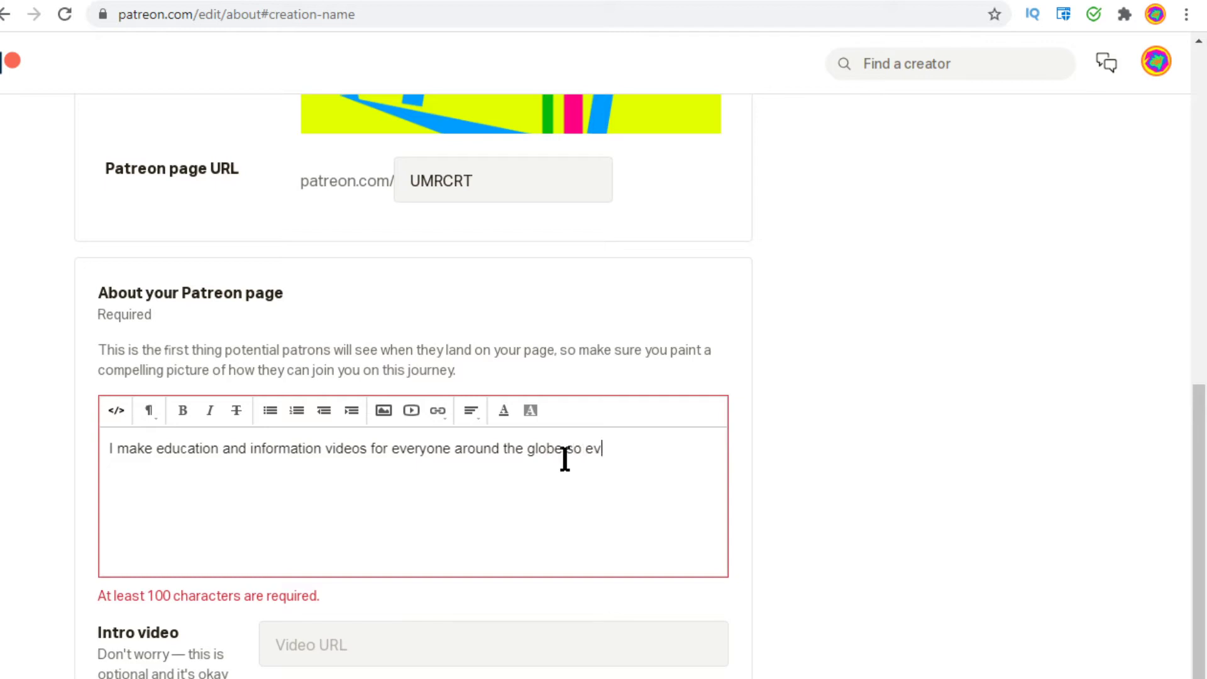
pyautogui.write('erone will be')
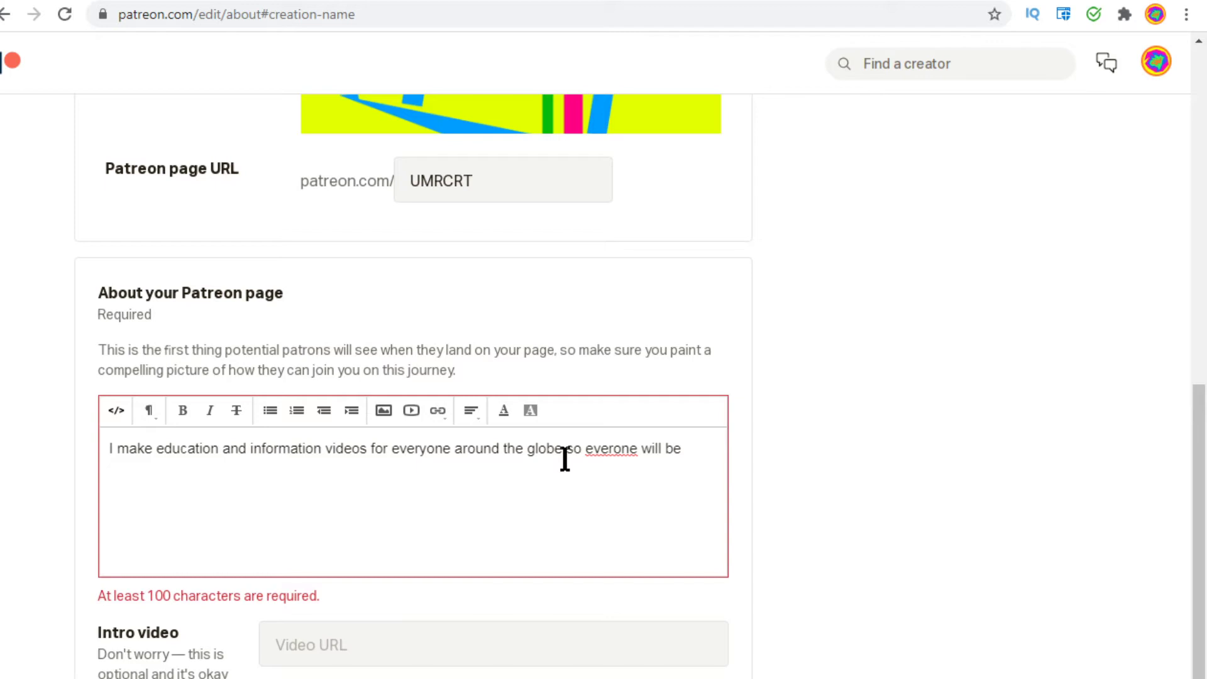
pyautogui.write(' working togethter')
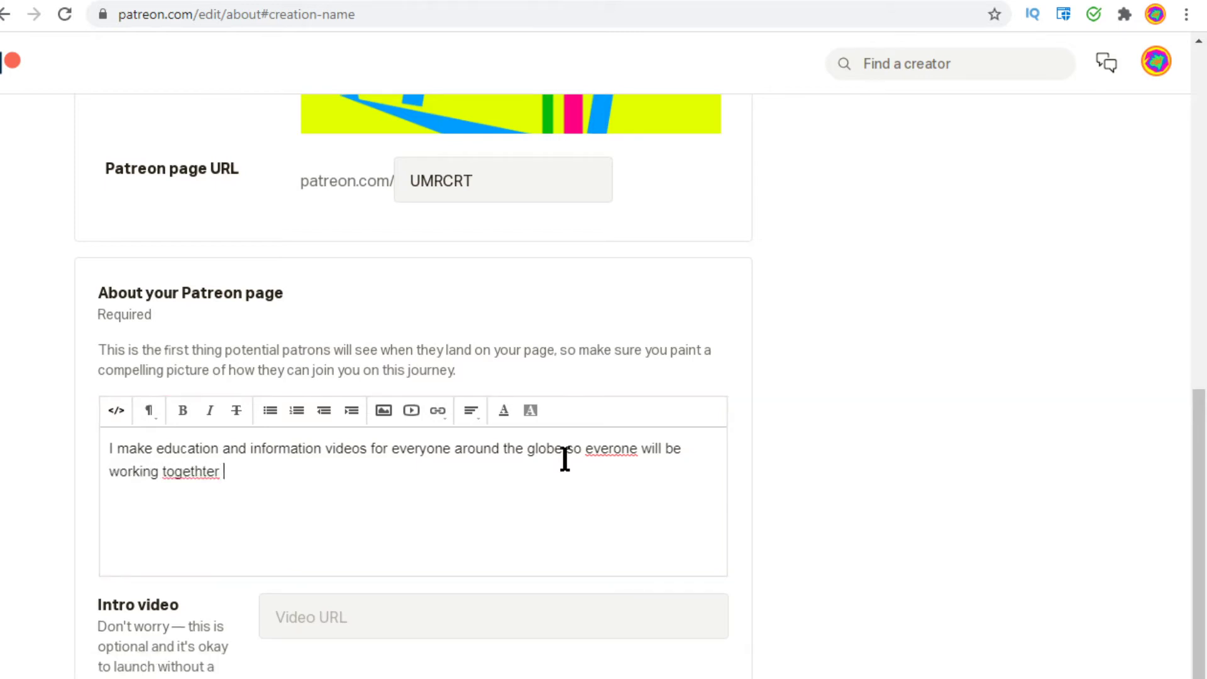
pyautogui.write(' to make the')
pyautogui.write('ome')
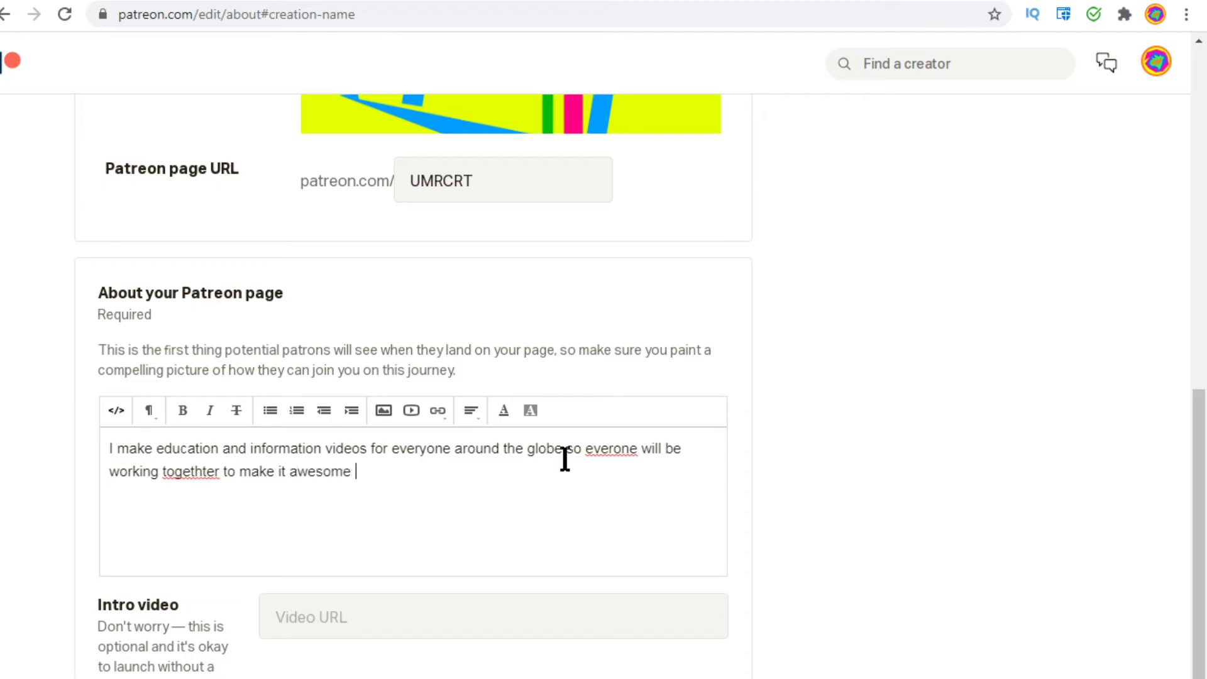
pyautogui.rightClick(214, 479)
pyautogui.click(228, 490)
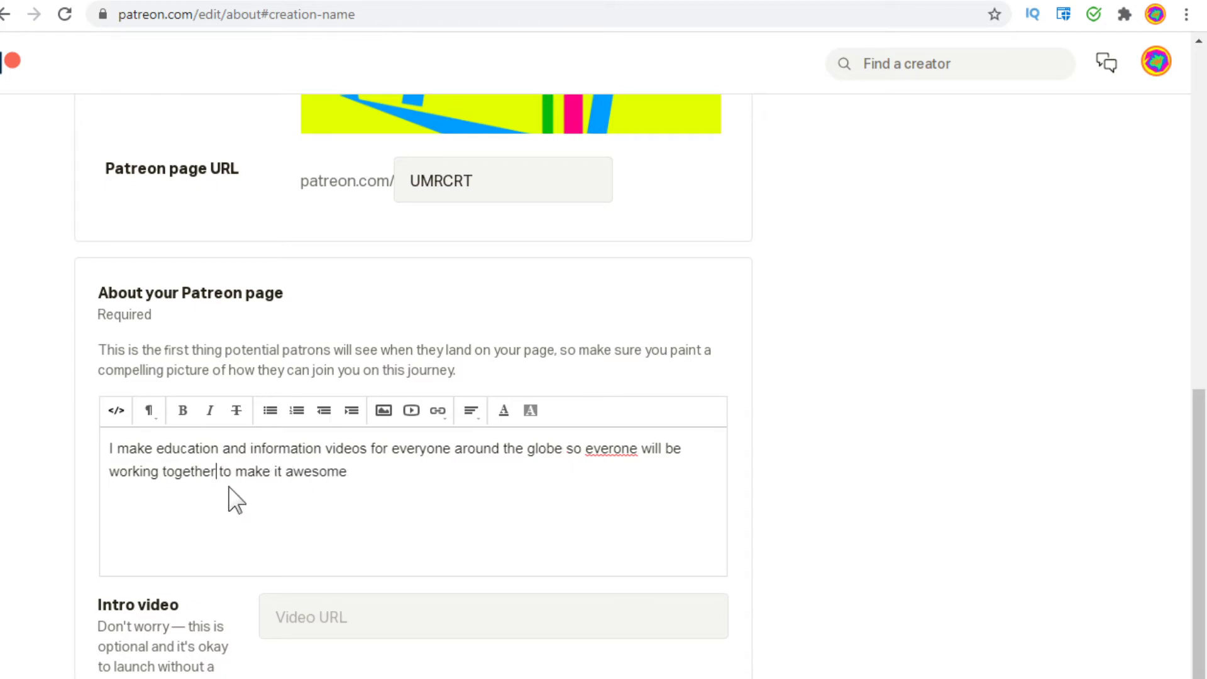
pyautogui.rightClick(601, 459)
pyautogui.click(624, 479)
# Step: Review the checklist's remaining required items and the profile photo, and follow the link for creating the about section
pyautogui.moveTo(1199, 569); pyautogui.dragTo(1202, 258)
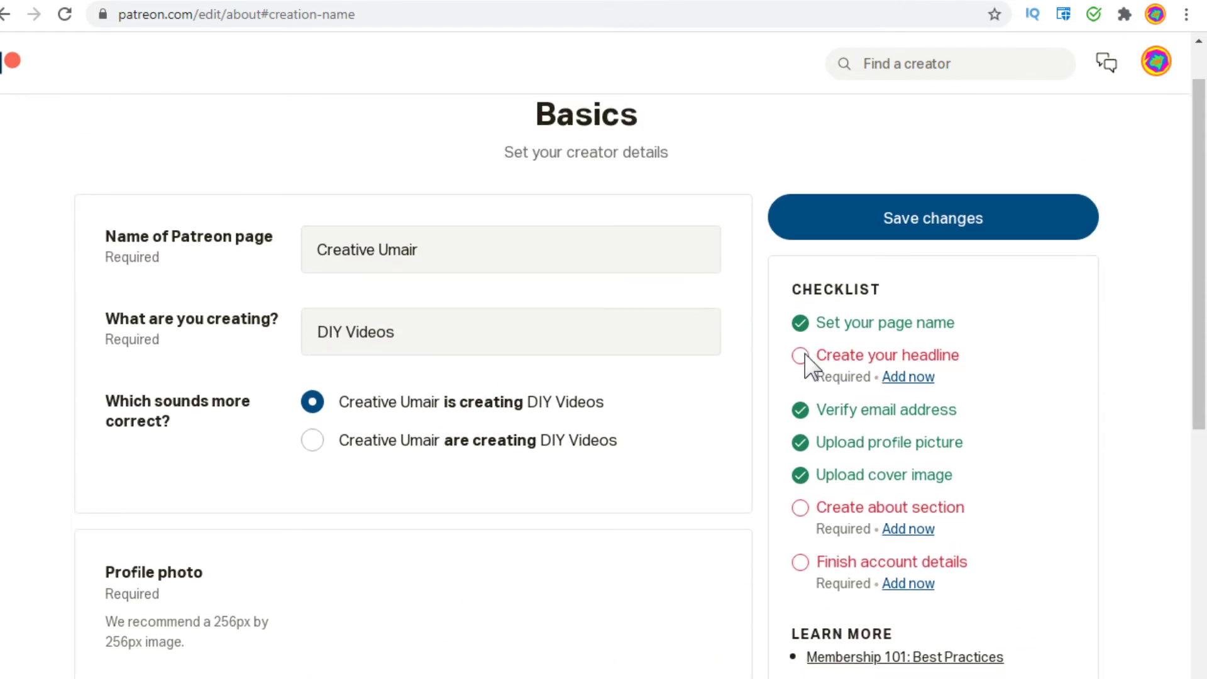
pyautogui.scroll(-3, 898, 387)
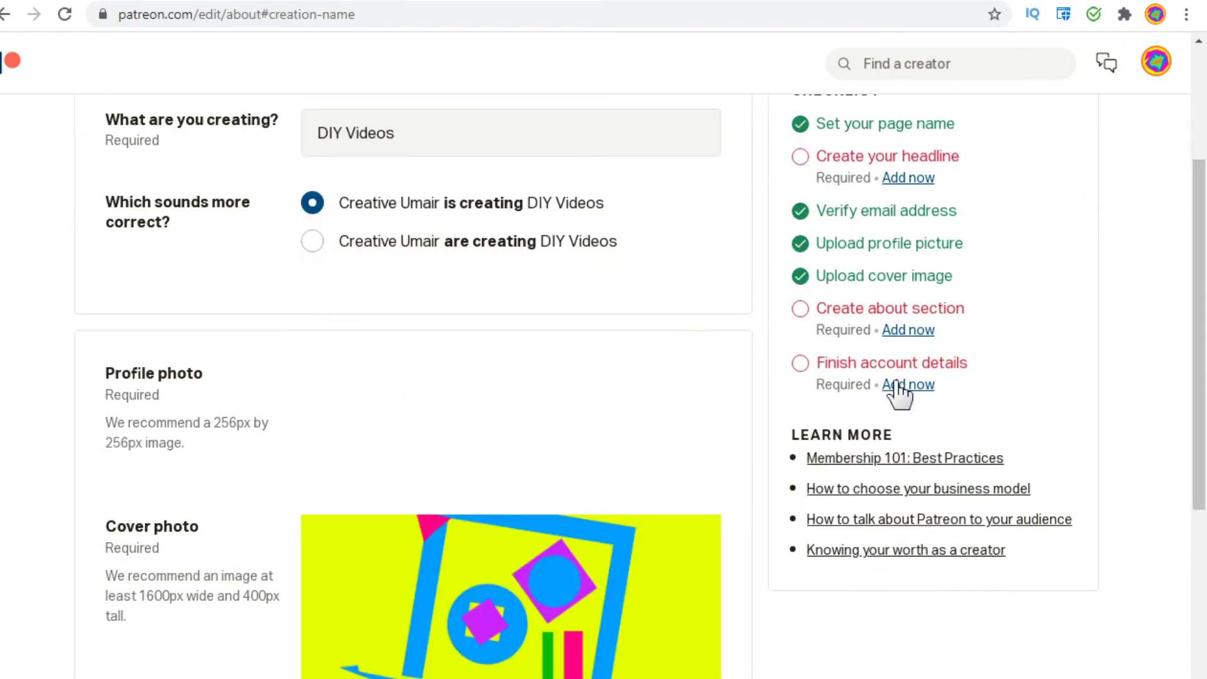
pyautogui.moveTo(374, 427)
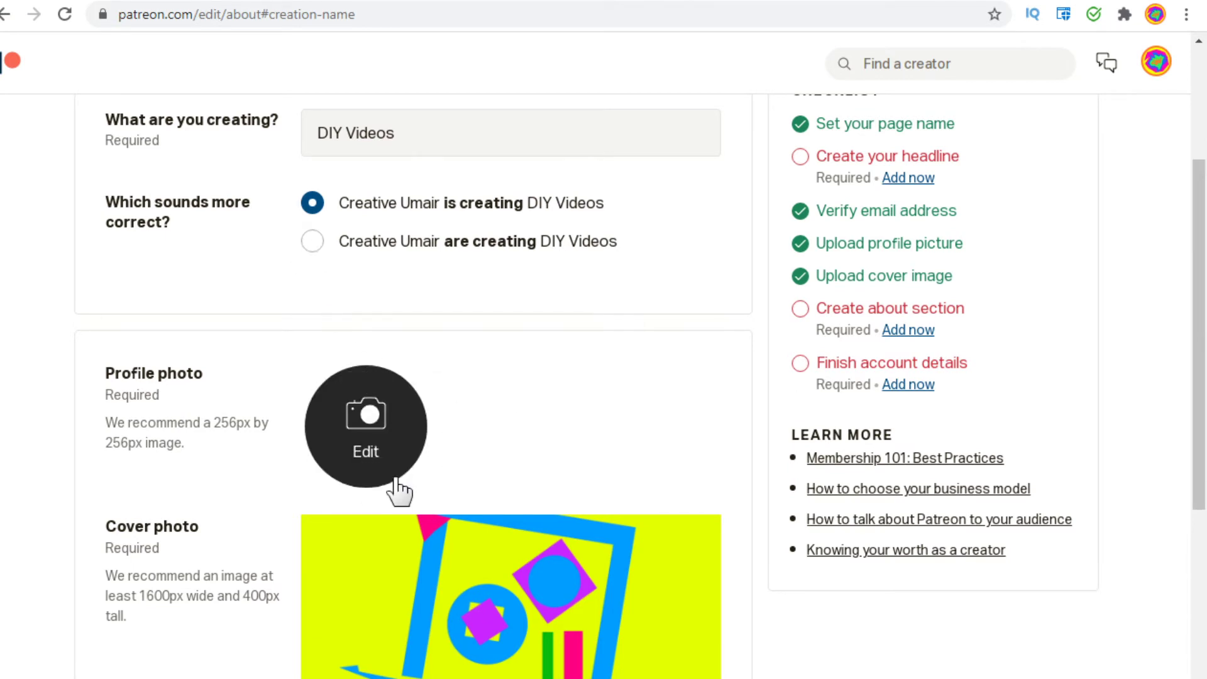
pyautogui.moveTo(1204, 386); pyautogui.dragTo(1204, 384)
pyautogui.scroll(2, 1204, 387)
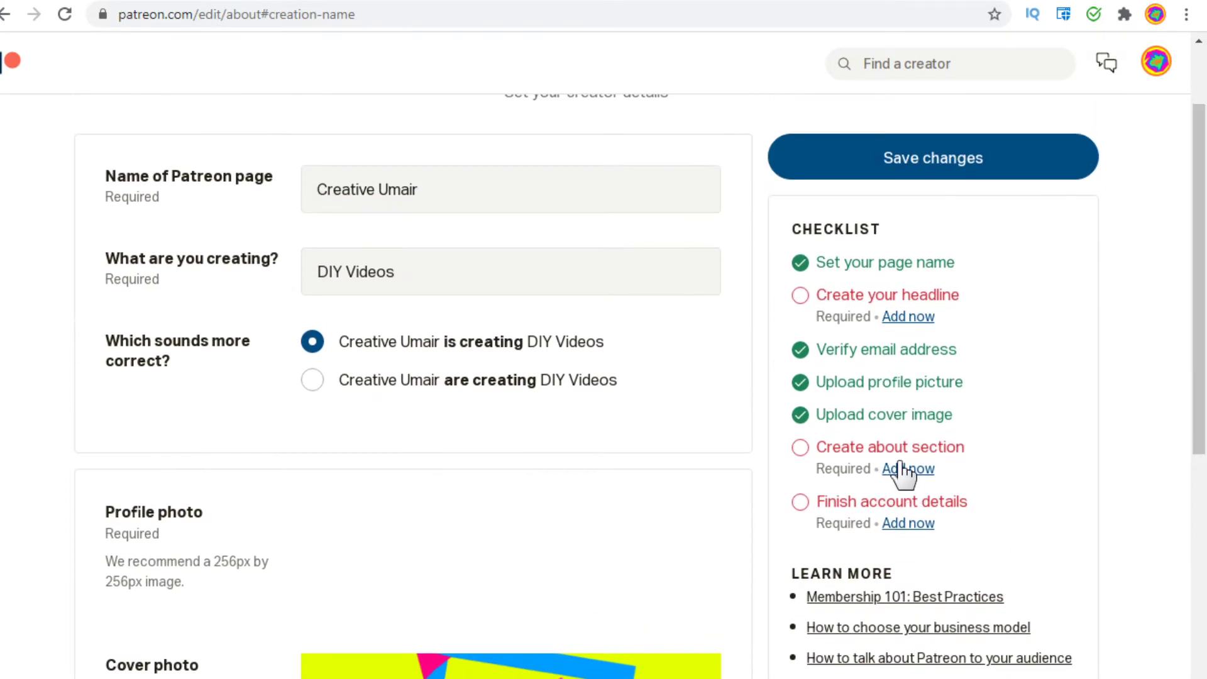
pyautogui.click(905, 468)
pyautogui.moveTo(1199, 541); pyautogui.dragTo(1199, 189)
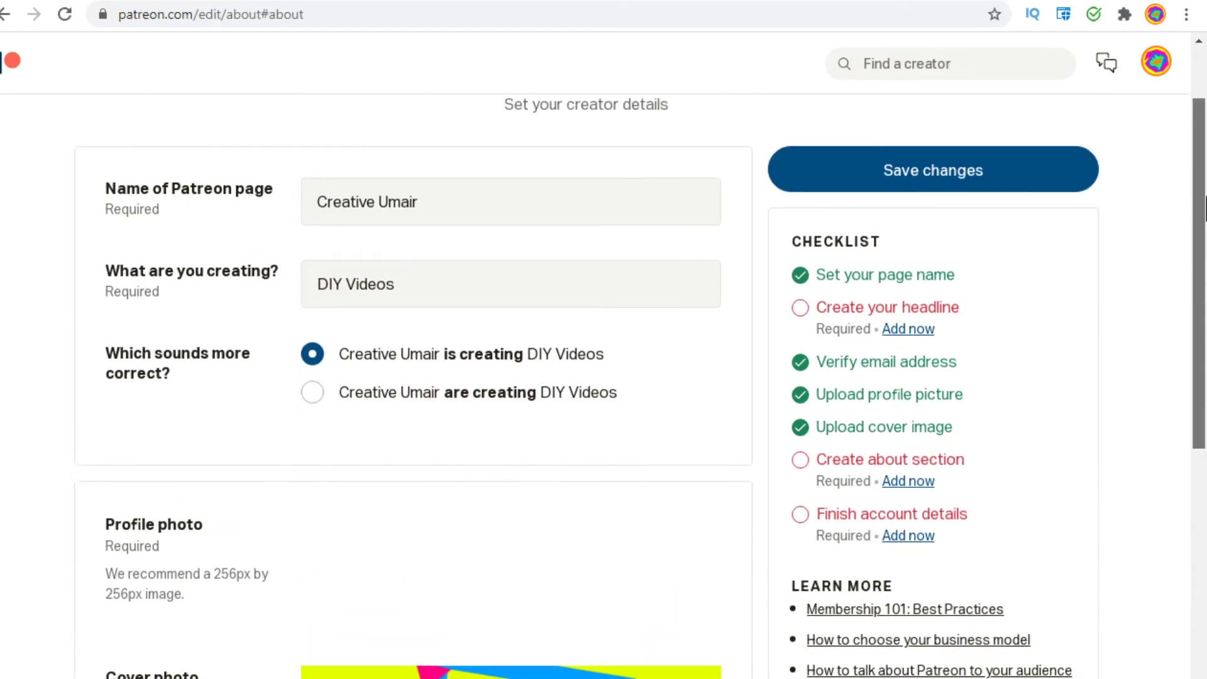
# Step: View the required creator account details from the checklist's unfinished item, and return to the Basics page
pyautogui.click(905, 538)
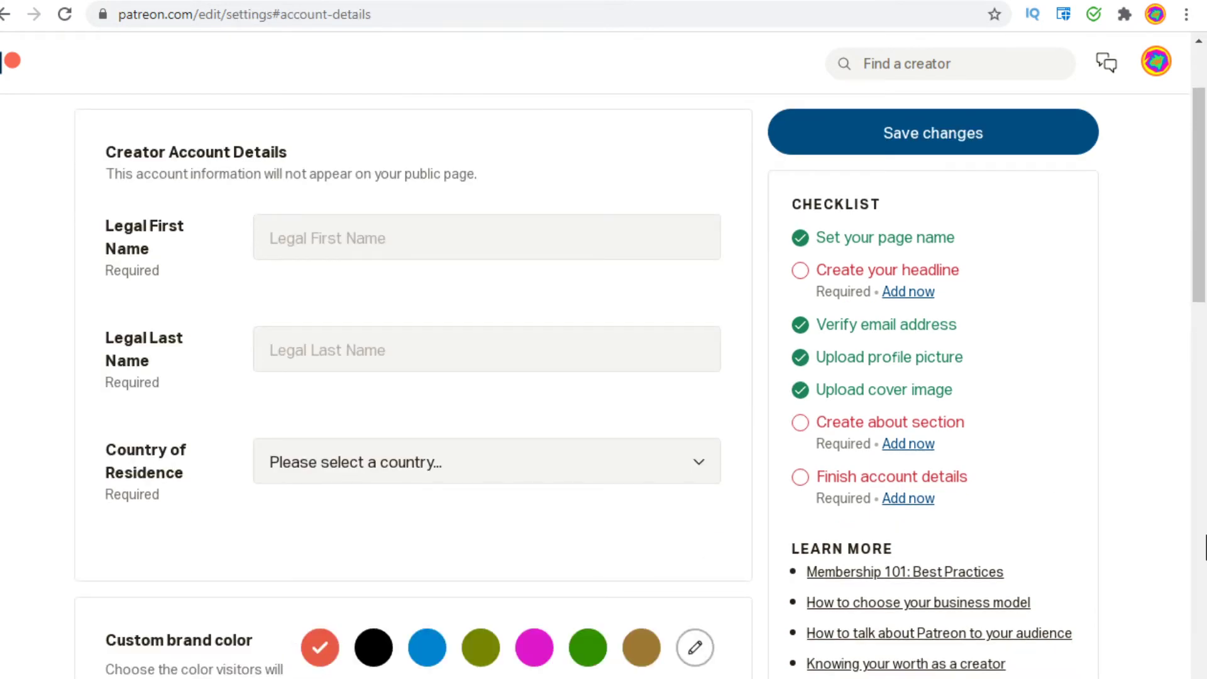
pyautogui.moveTo(1199, 302); pyautogui.dragTo(1199, 151)
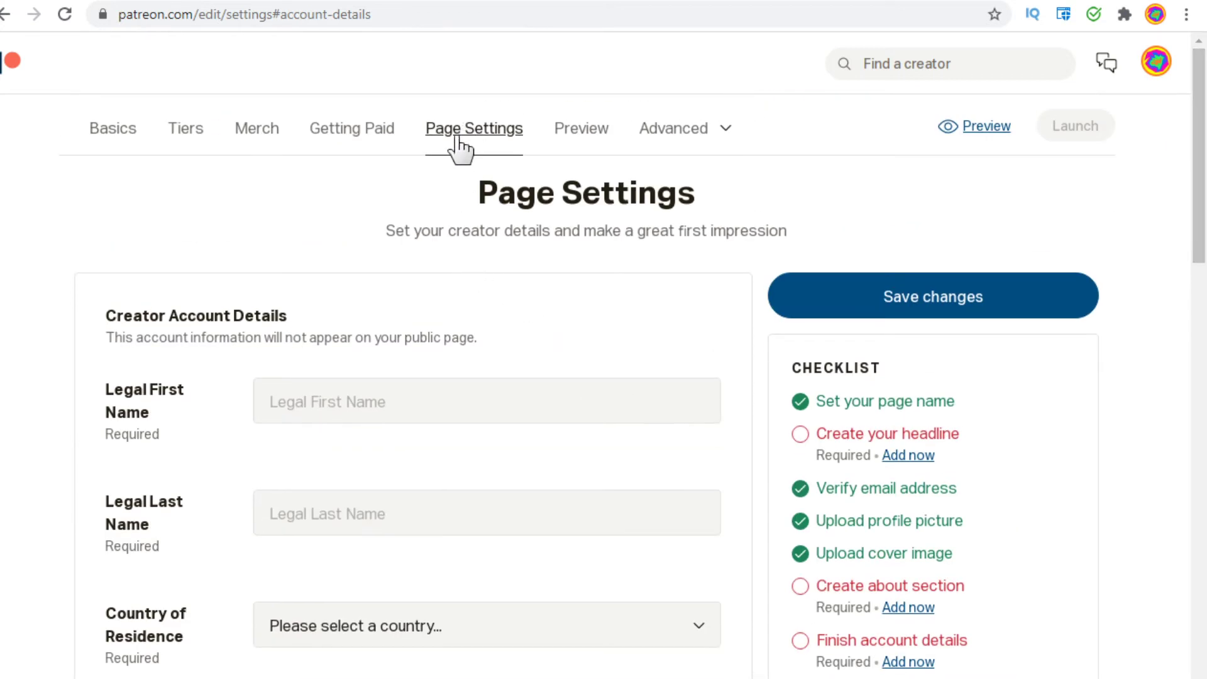
pyautogui.click(113, 132)
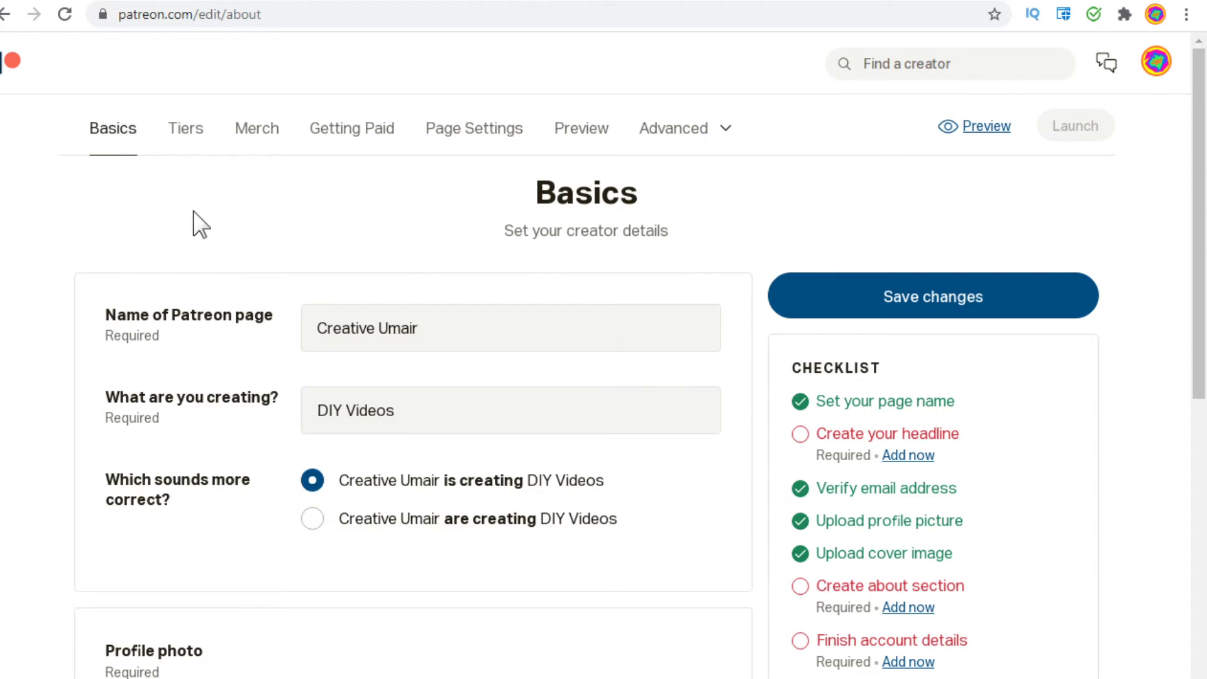
# Step: Review the prices and benefits of the three Video starter tiers and adopt them as the page's tiers
pyautogui.click(193, 133)
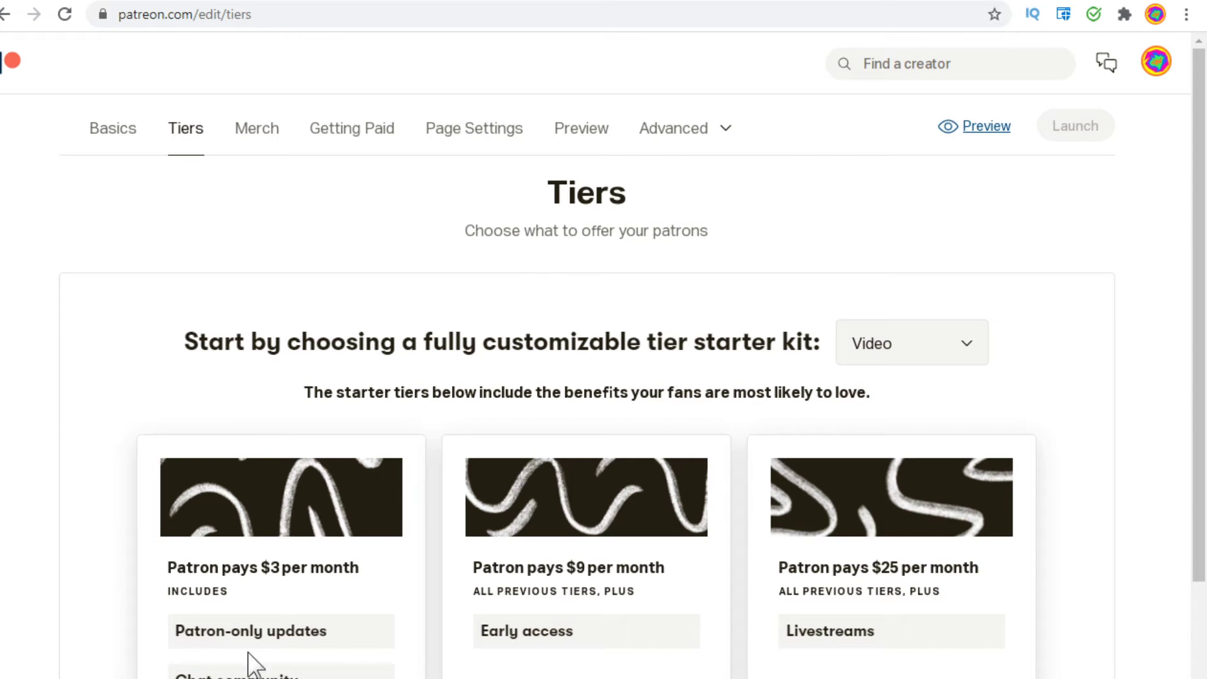
pyautogui.moveTo(1201, 286); pyautogui.dragTo(1203, 355)
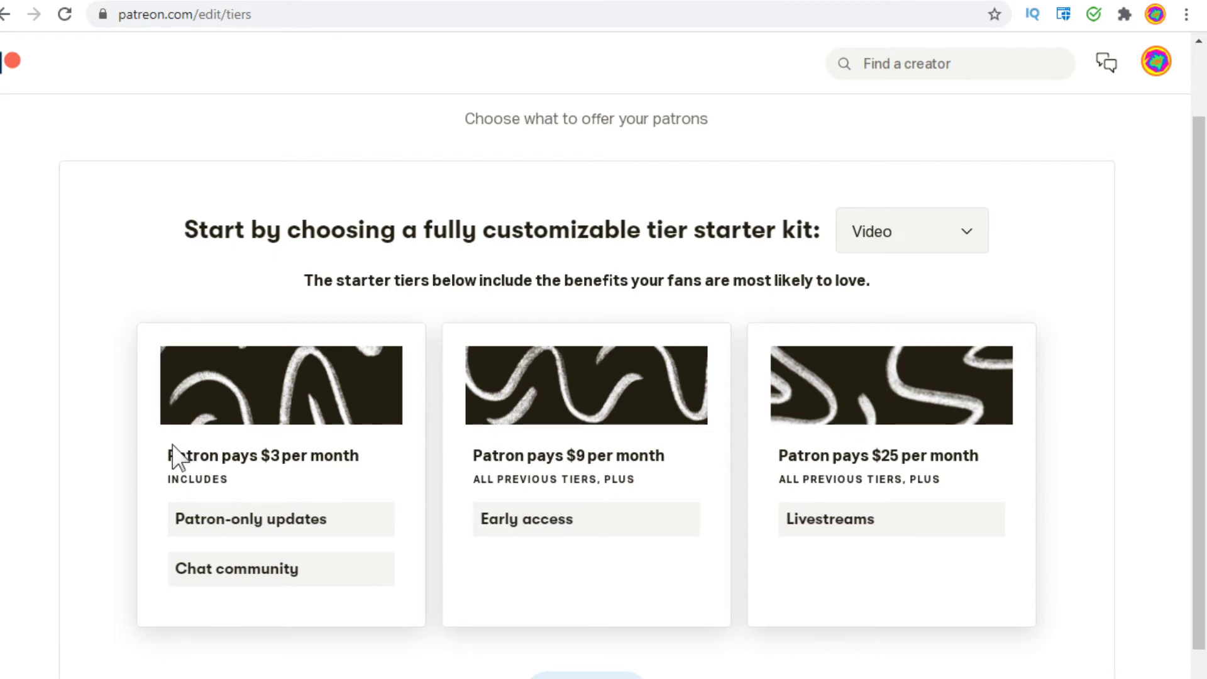
pyautogui.moveTo(168, 454); pyautogui.dragTo(357, 452)
pyautogui.click(375, 463)
pyautogui.moveTo(472, 451); pyautogui.dragTo(668, 453)
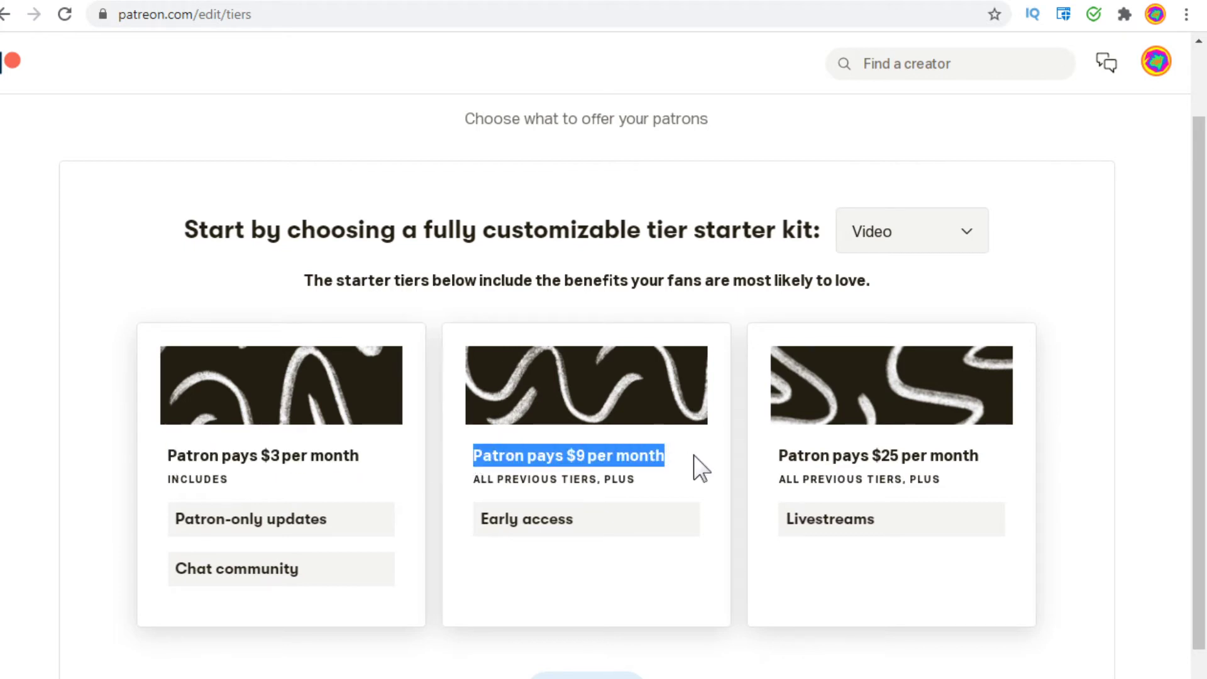
pyautogui.click(684, 453)
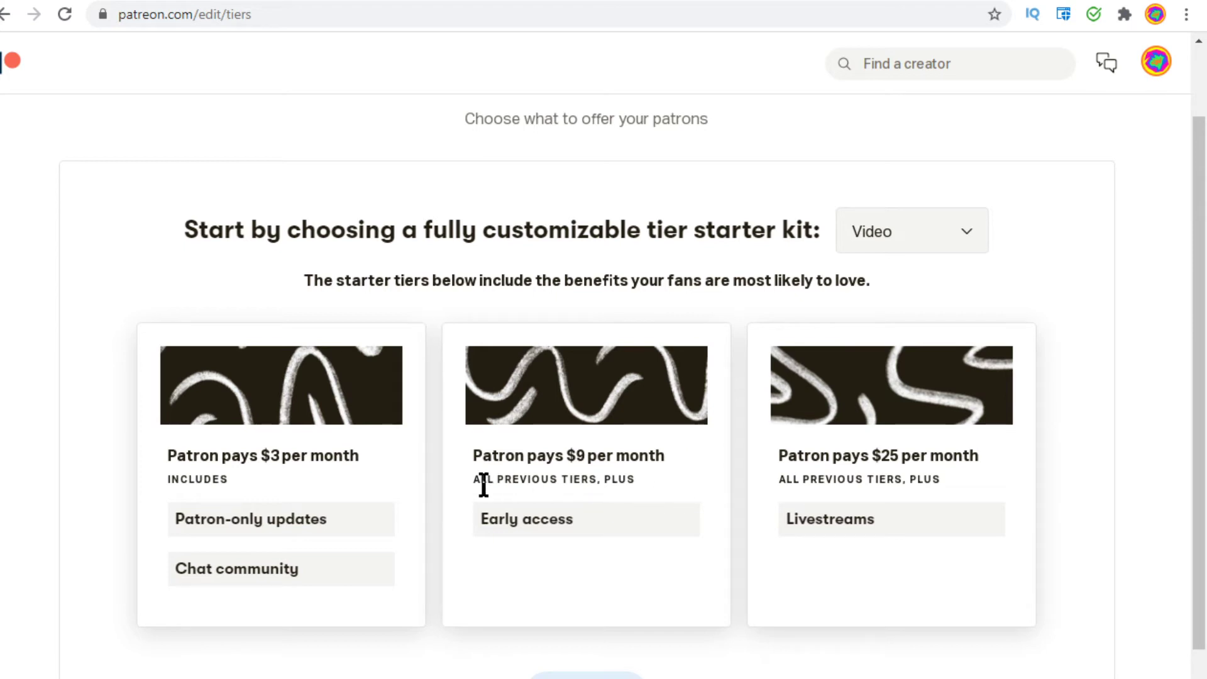
pyautogui.moveTo(481, 479); pyautogui.dragTo(601, 479)
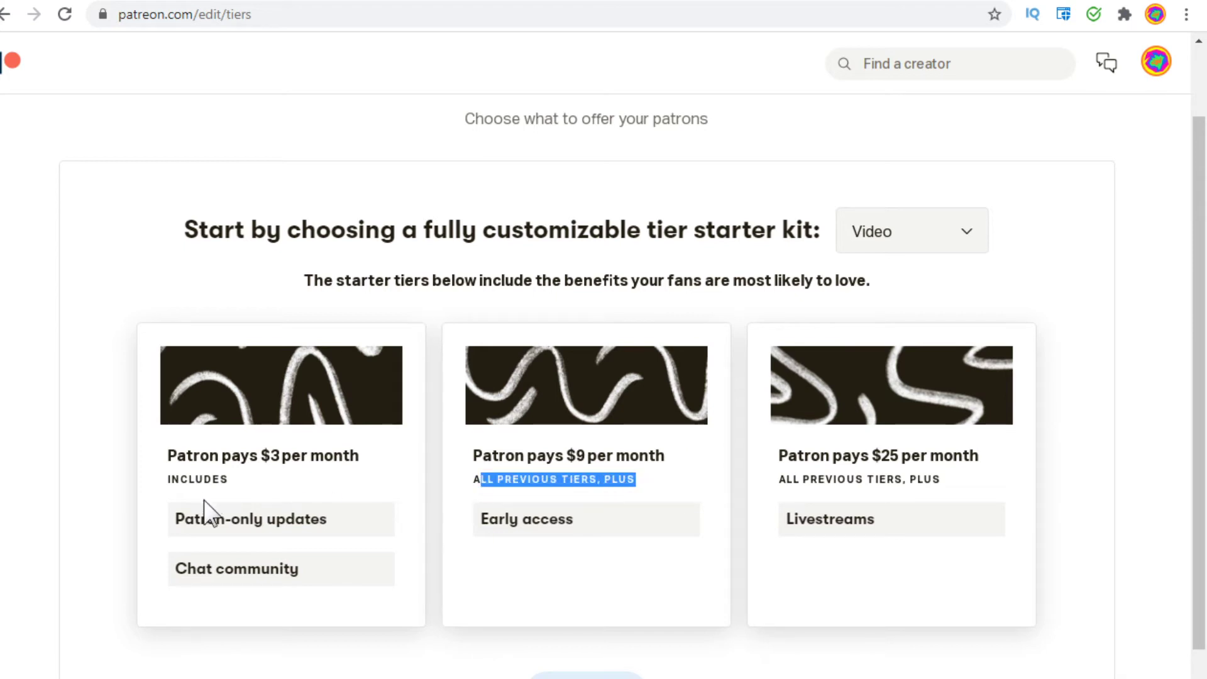
pyautogui.click(564, 557)
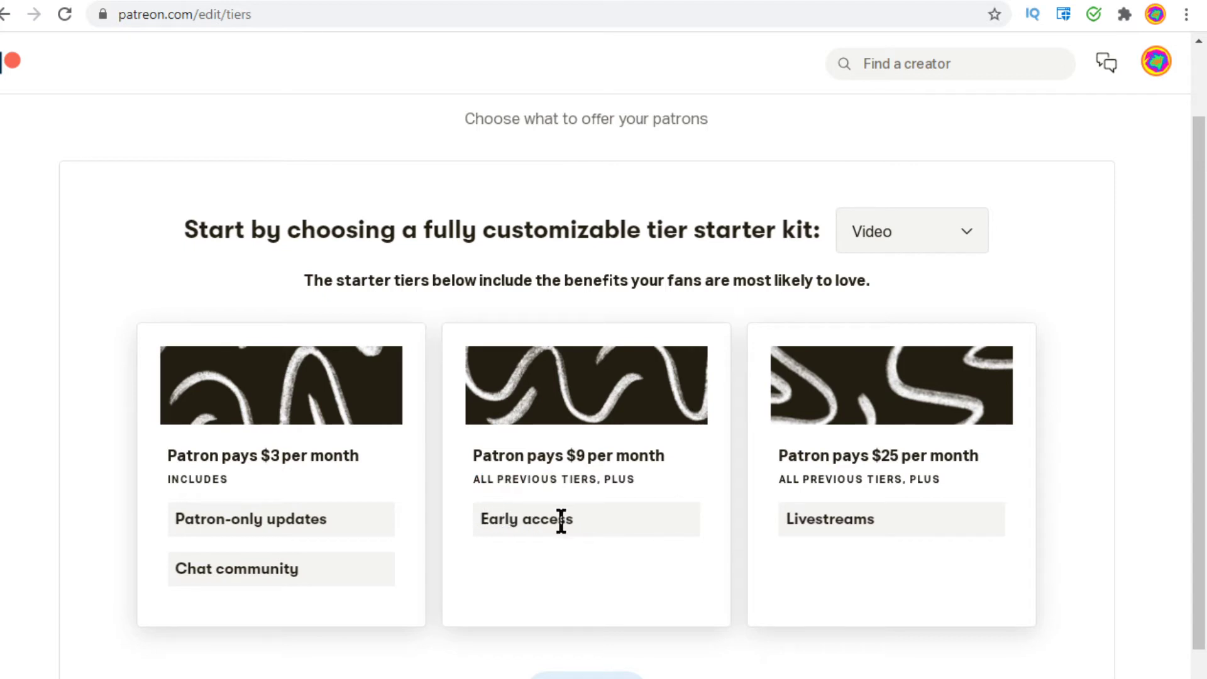
pyautogui.moveTo(783, 456); pyautogui.dragTo(968, 493)
pyautogui.click(783, 479)
pyautogui.scroll(2, 528, 440)
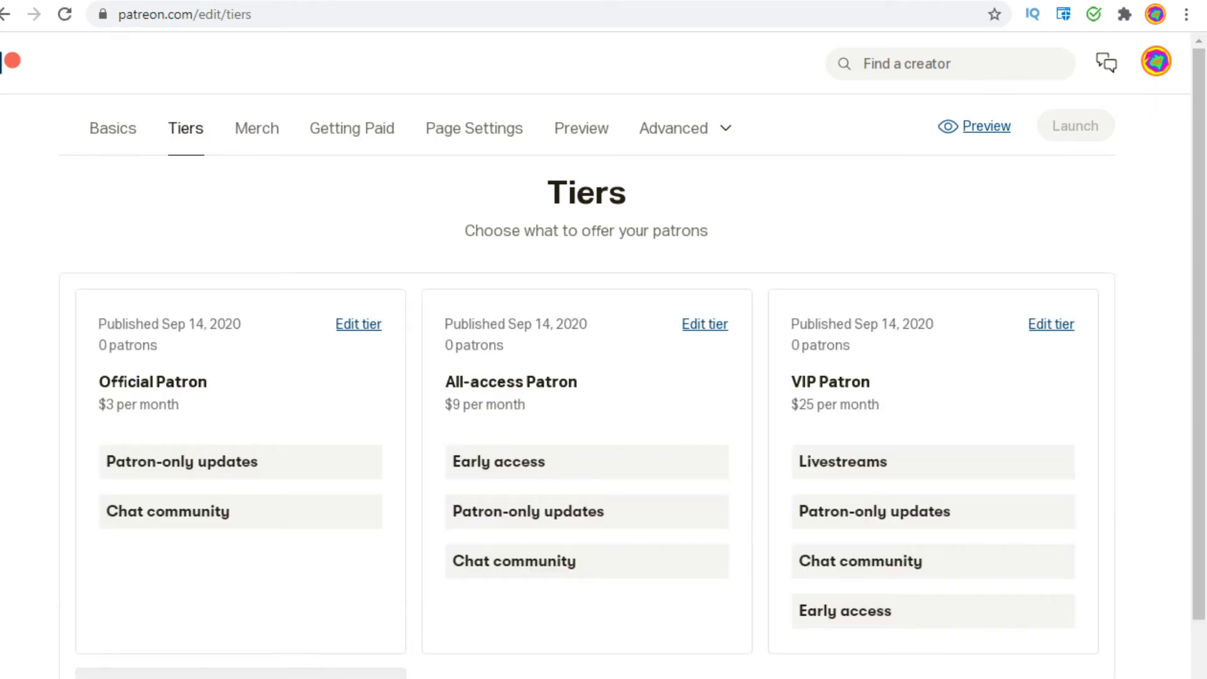
# Step: Open the Official Patron tier for editing and examine its price, title and included benefits
pyautogui.click(356, 325)
pyautogui.click(364, 326)
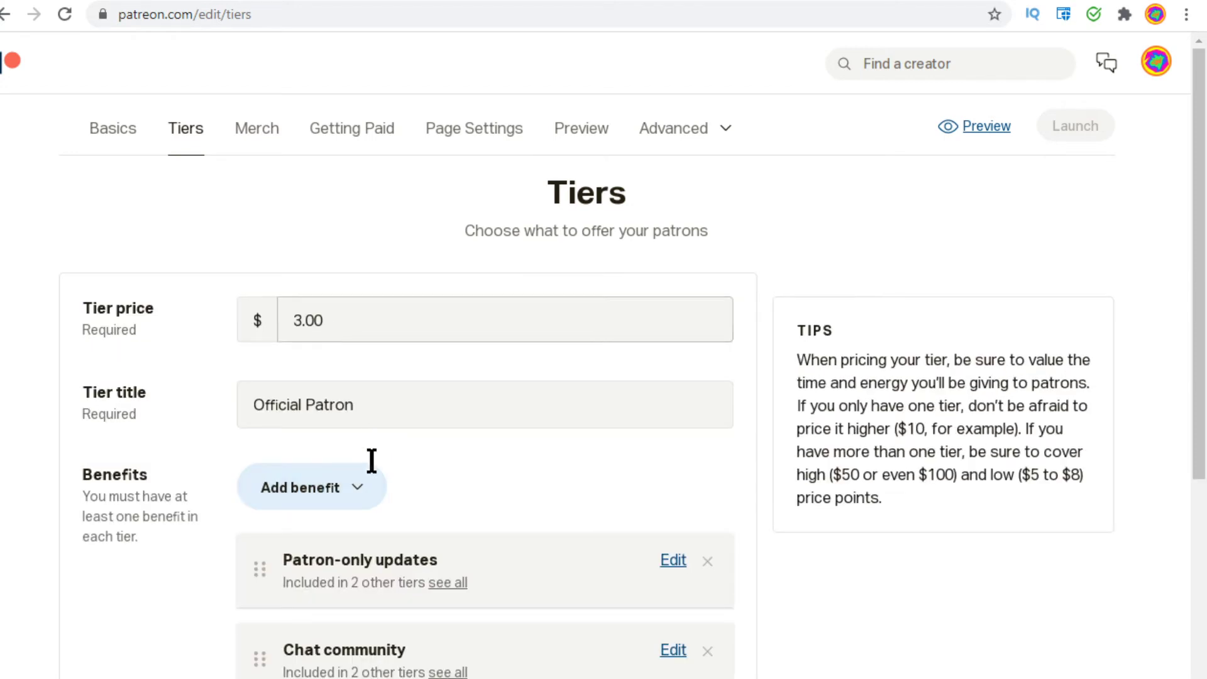
pyautogui.click(402, 415)
pyautogui.click(890, 368)
pyautogui.scroll(-4, 1197, 340)
pyautogui.scroll(4, 1197, 340)
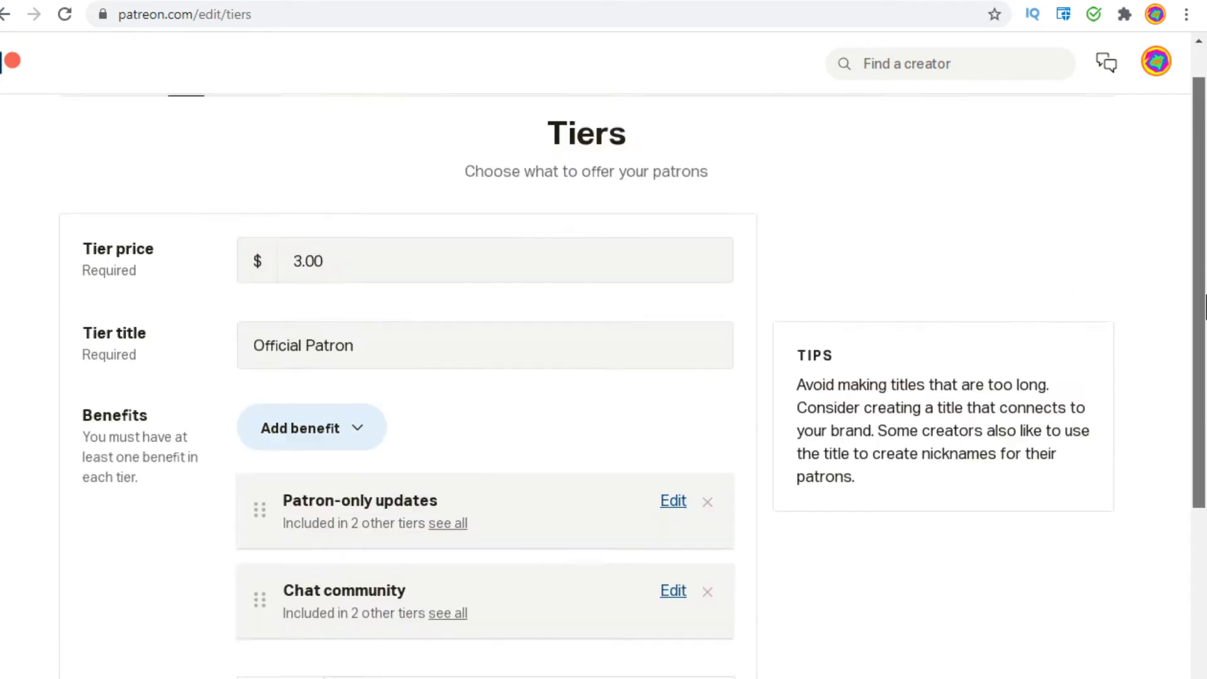
pyautogui.click(407, 669)
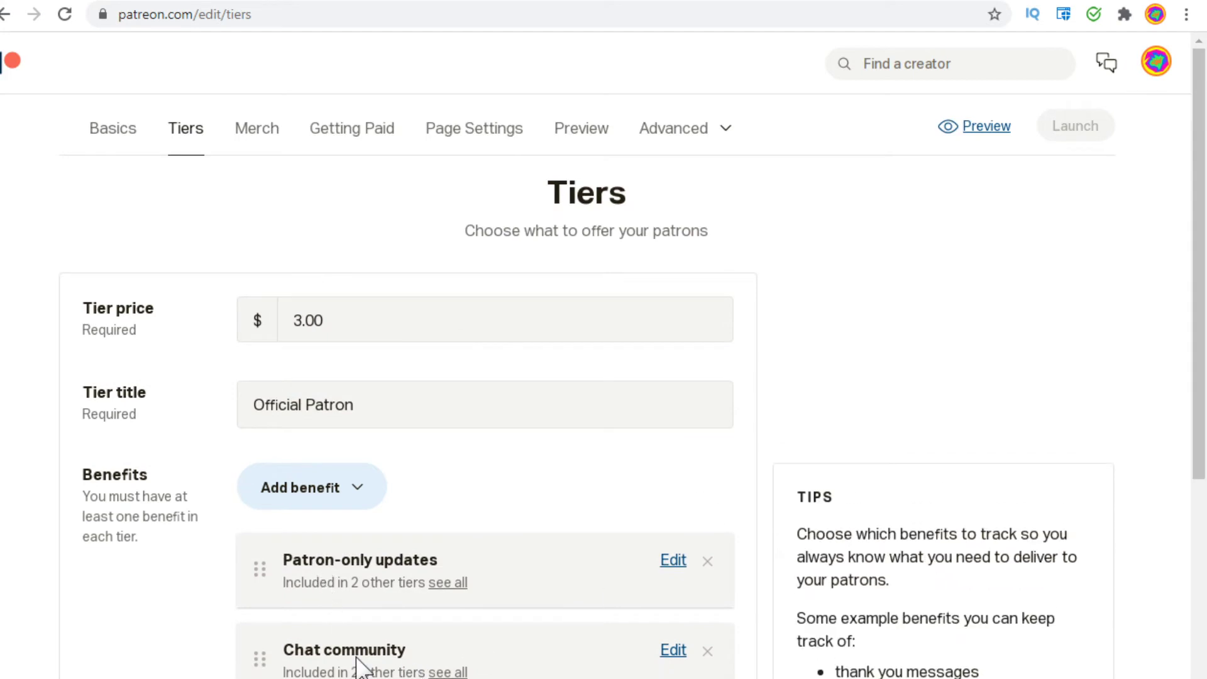
# Step: View the benefits that can be added to the Official Patron tier and look over its description, image and advanced settings
pyautogui.click(324, 500)
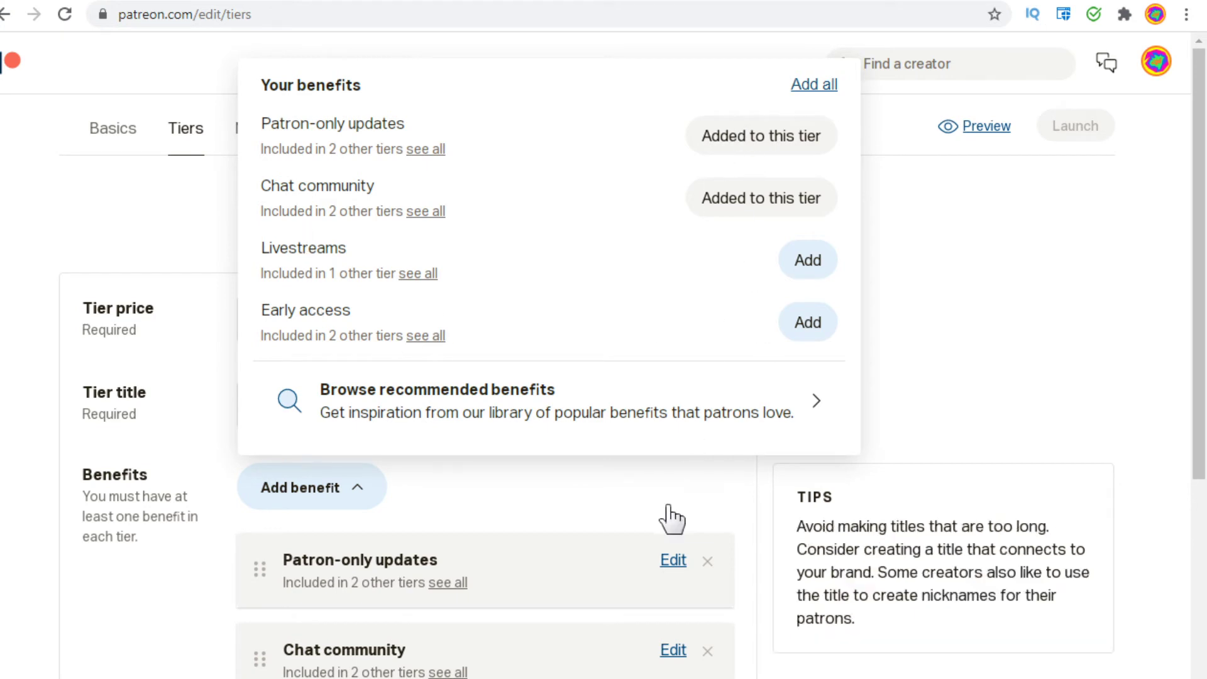
pyautogui.click(981, 348)
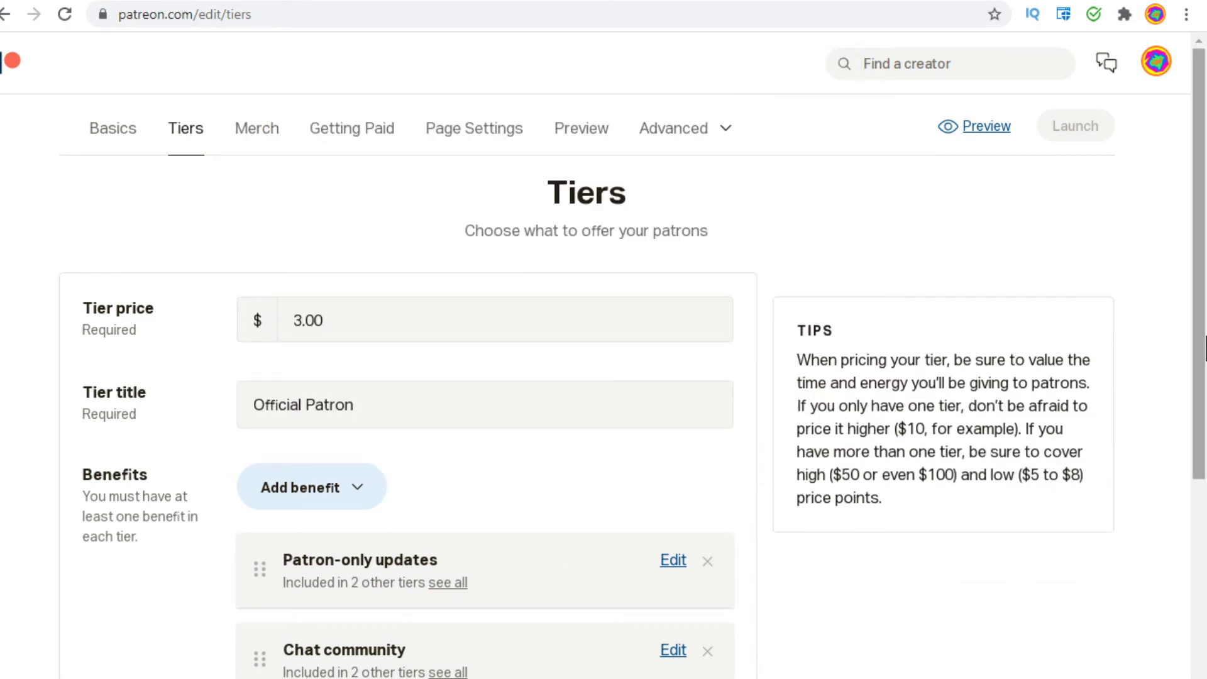
pyautogui.scroll(-6, 1199, 525)
pyautogui.scroll(-2, 1193, 579)
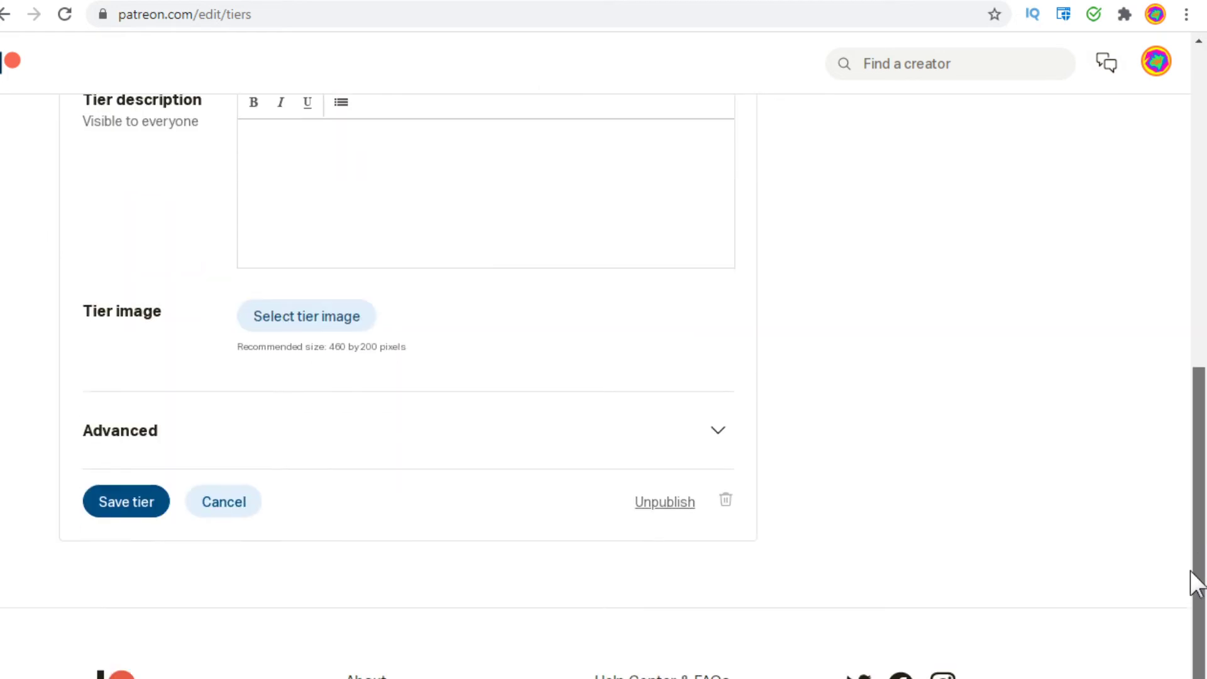
pyautogui.scroll(10, 1192, 579)
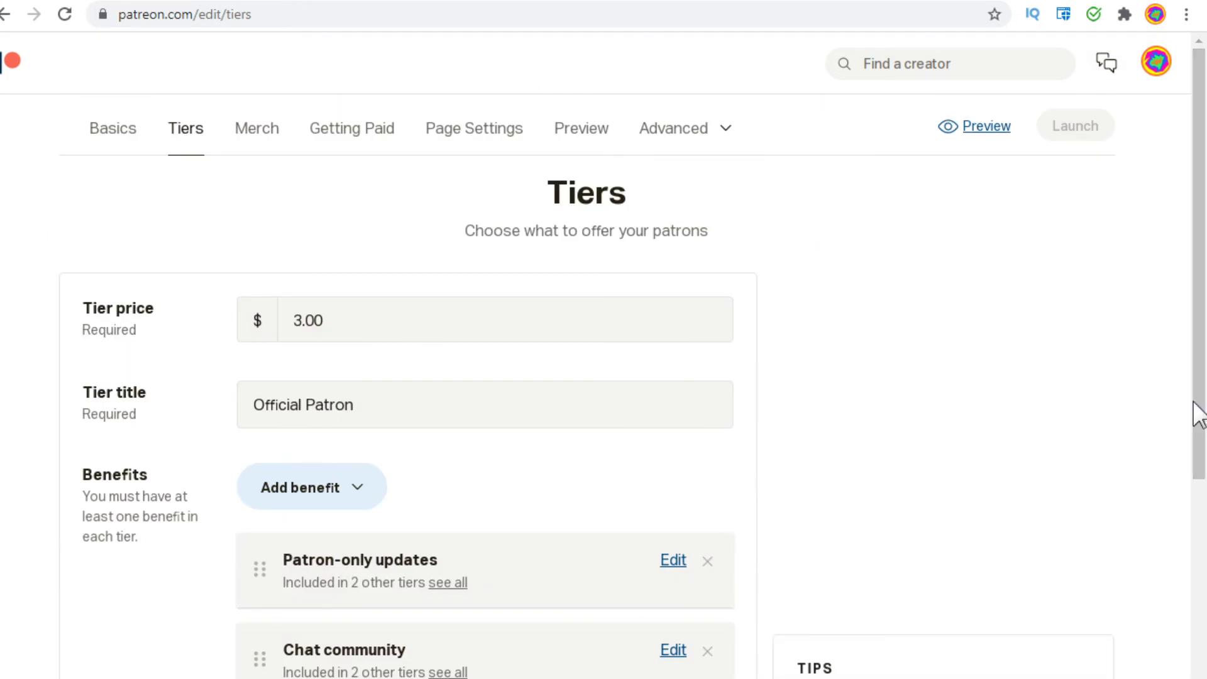
# Step: Enter "My Personal message" as the Official Patron tier's description and save the tier
pyautogui.scroll(-3, 1107, 463)
pyautogui.click(488, 641)
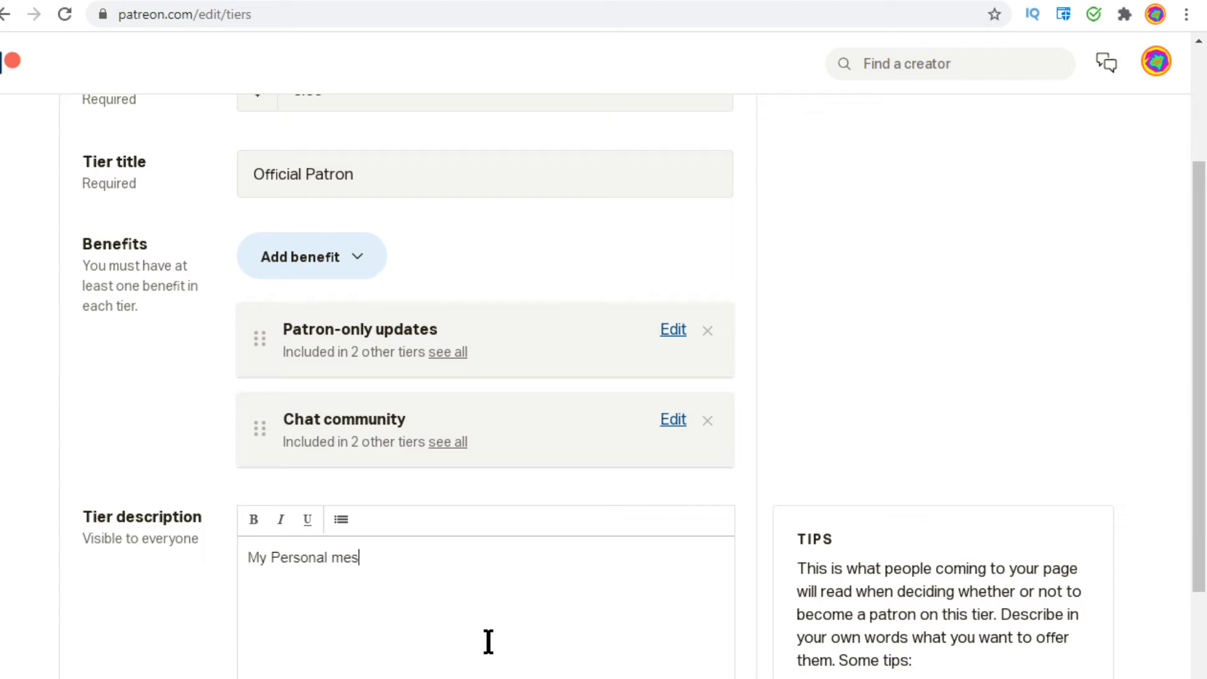
pyautogui.scroll(-3, 667, 563)
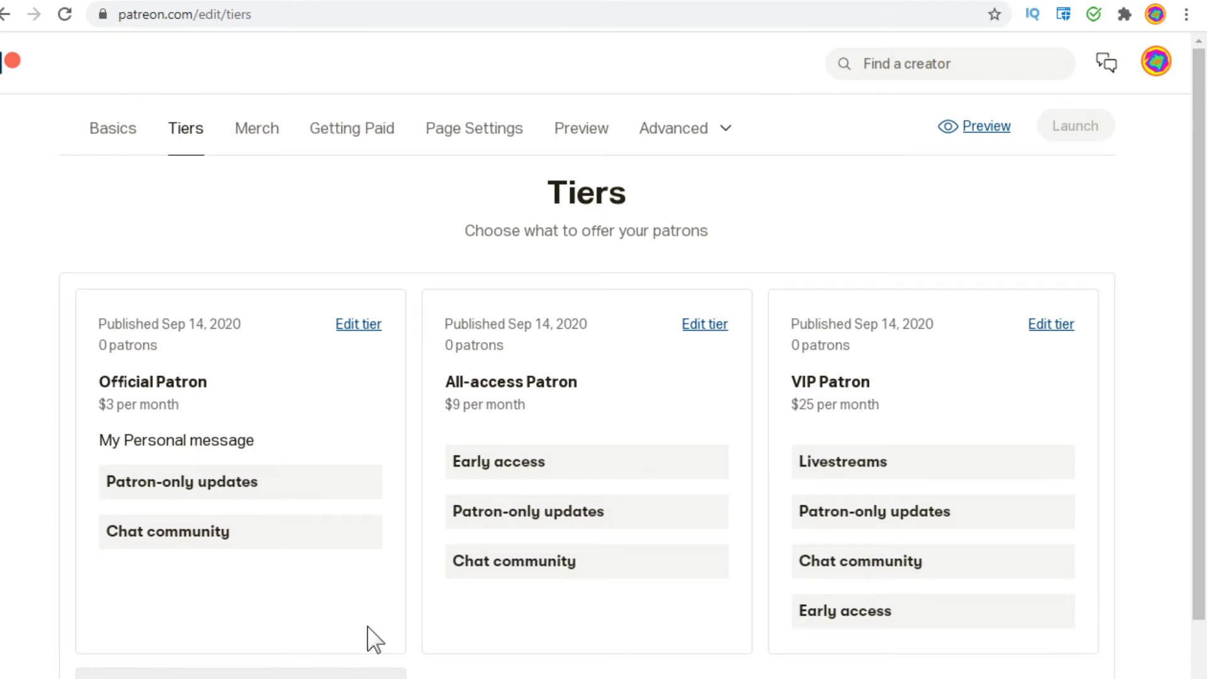
# Step: Check the description and benefits shown on the Official Patron tier card
pyautogui.moveTo(112, 440); pyautogui.dragTo(252, 516)
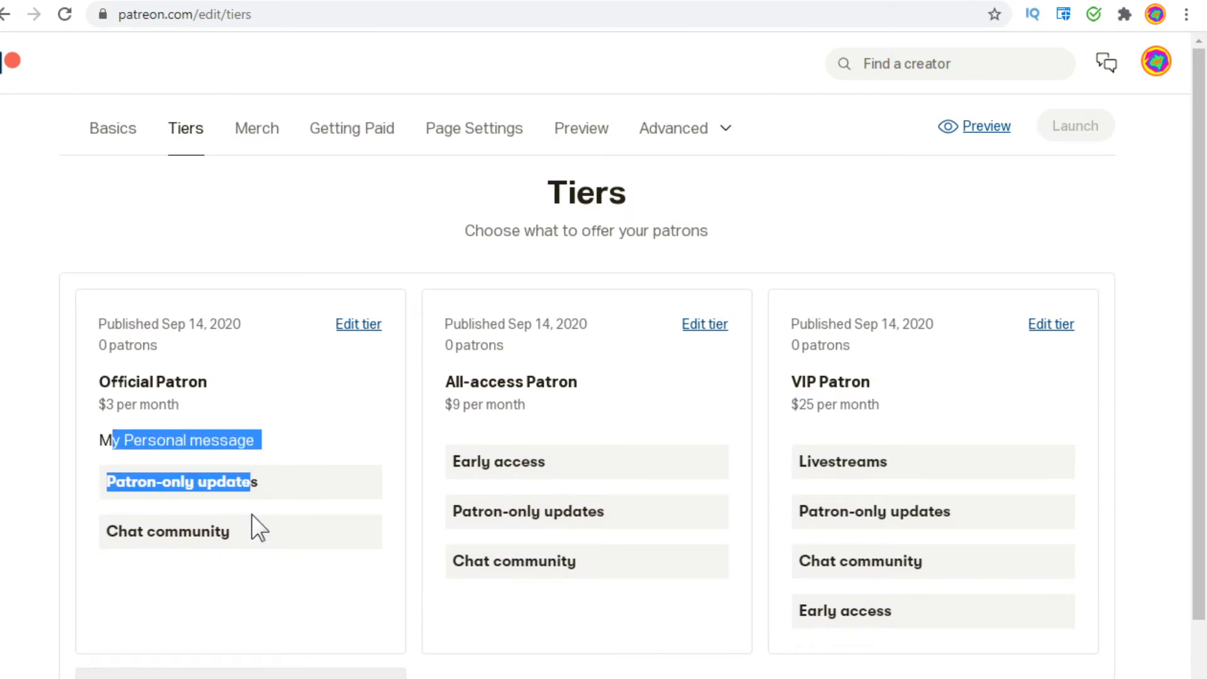
pyautogui.click(252, 528)
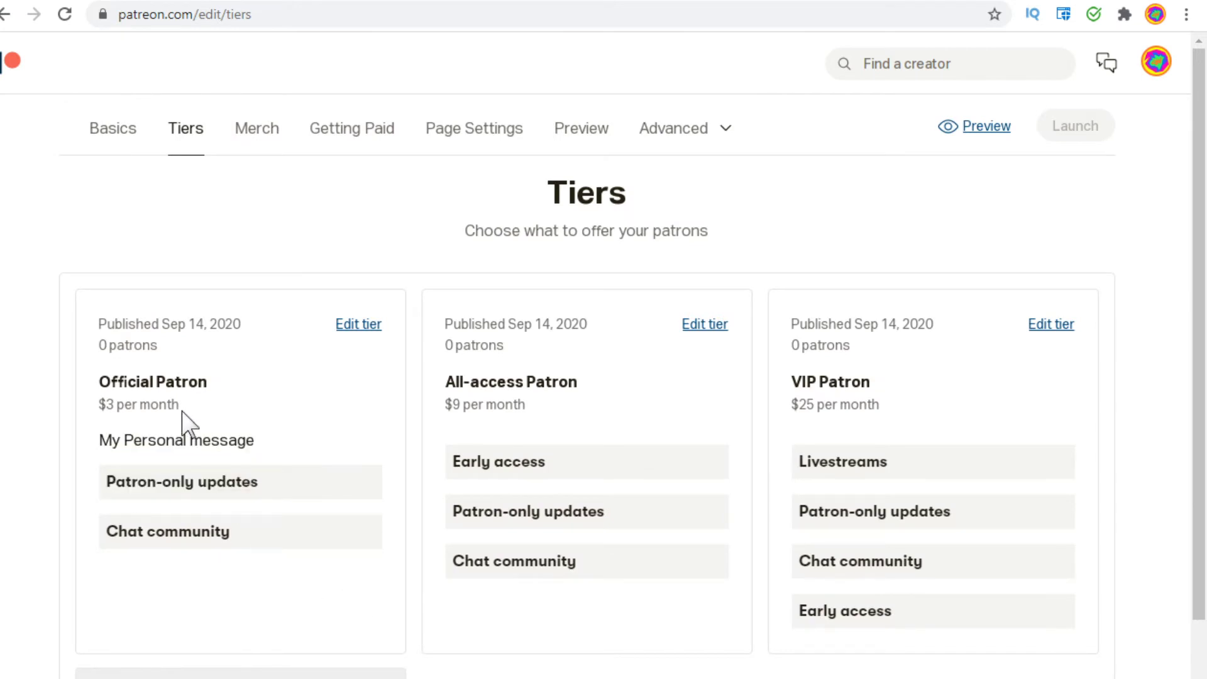
pyautogui.moveTo(103, 437)
pyautogui.mouseDown()
pyautogui.moveTo(283, 450)
pyautogui.moveTo(100, 438)
pyautogui.mouseUp()
pyautogui.click(283, 450)
pyautogui.click(107, 438)
pyautogui.click(291, 450)
pyautogui.click(110, 437)
# Step: Go to the Merch page and start creating merch to view the items that can be designed for patrons
pyautogui.moveTo(1204, 324)
pyautogui.mouseDown()
pyautogui.moveTo(1205, 590)
pyautogui.moveTo(1205, 324)
pyautogui.mouseUp()
pyautogui.click(239, 133)
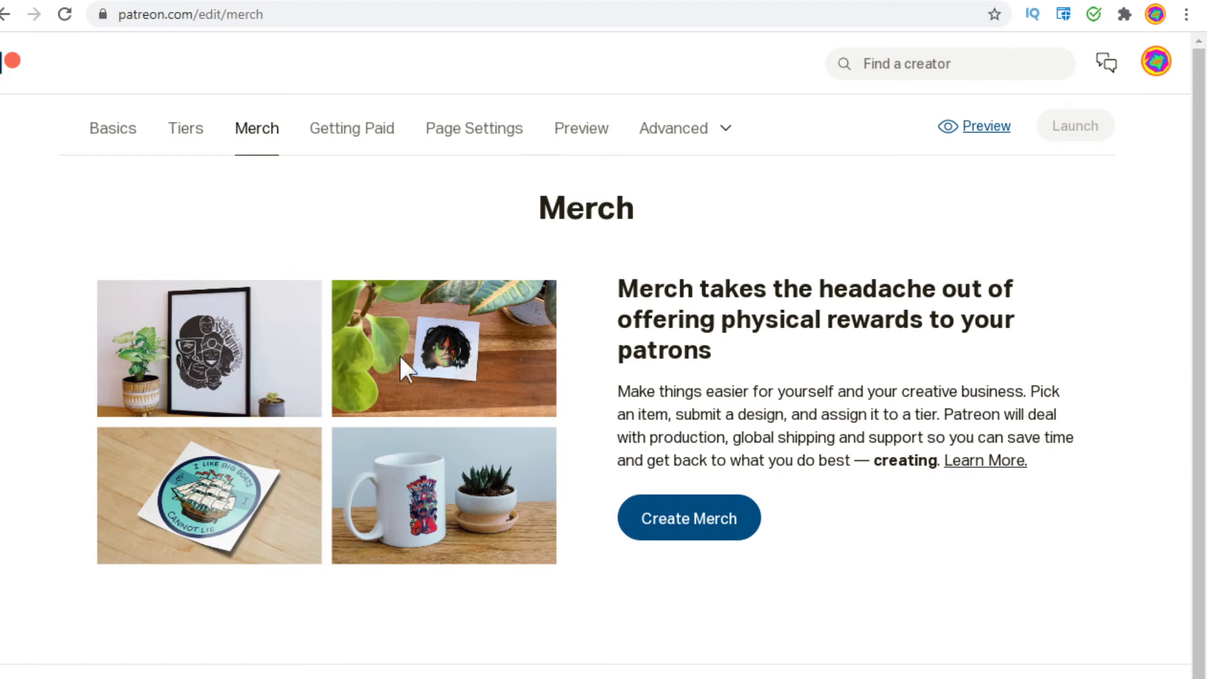
pyautogui.click(698, 529)
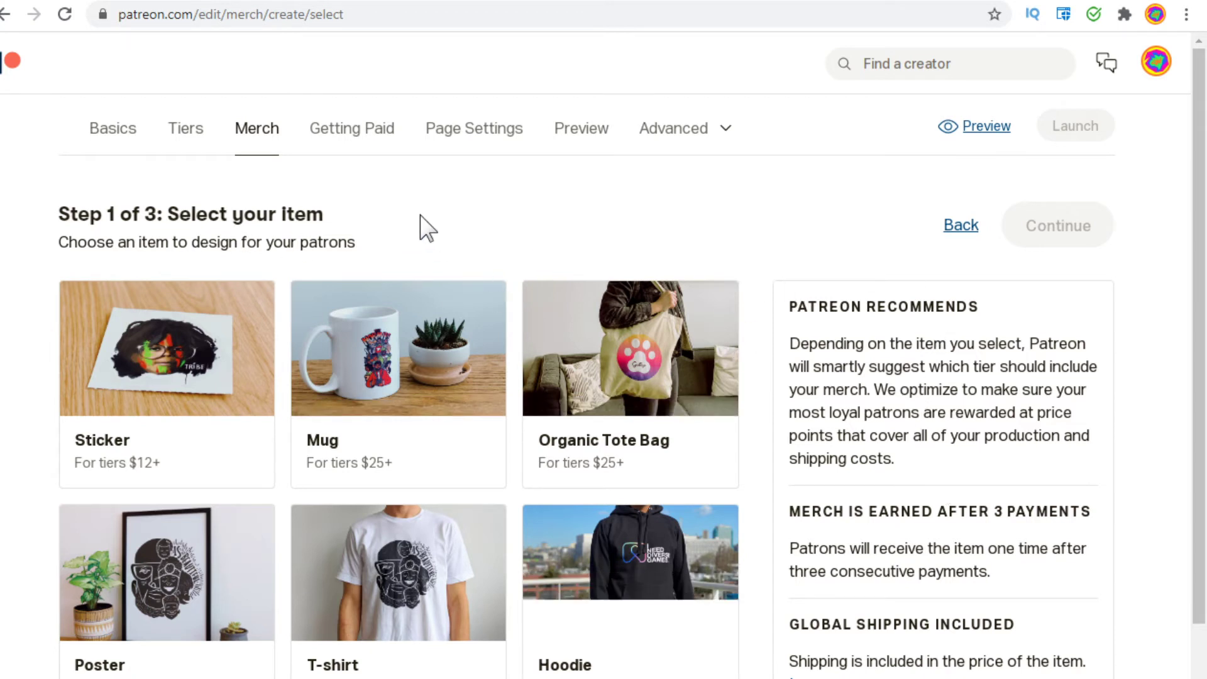
# Step: Examine the payment schedule, page currency and payout settings on the Getting Paid page
pyautogui.click(355, 133)
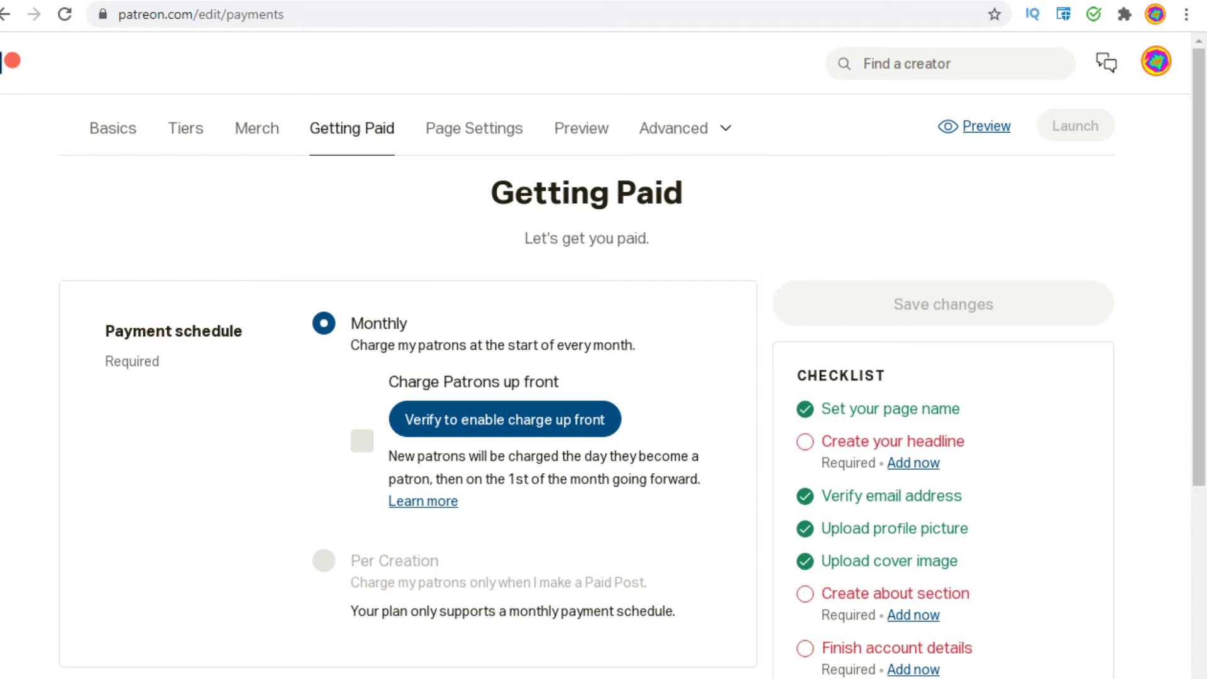
pyautogui.moveTo(1201, 264); pyautogui.dragTo(1204, 187)
pyautogui.moveTo(1199, 258); pyautogui.dragTo(1199, 489)
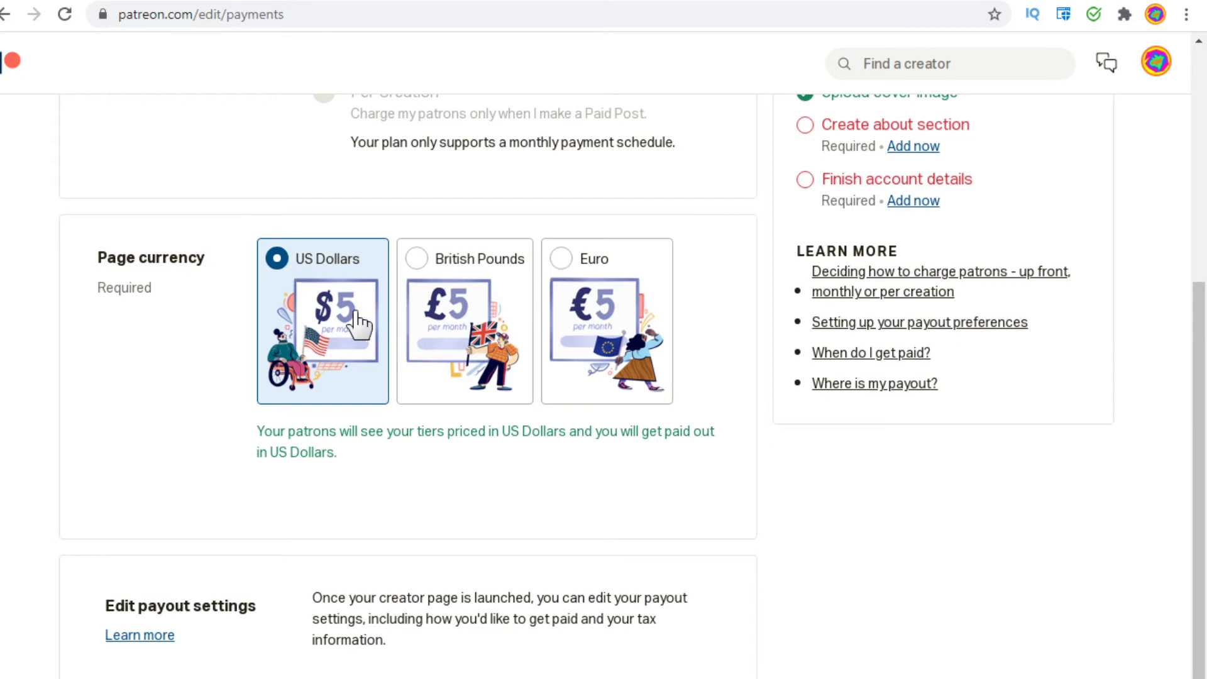
pyautogui.moveTo(1201, 497); pyautogui.dragTo(1203, 522)
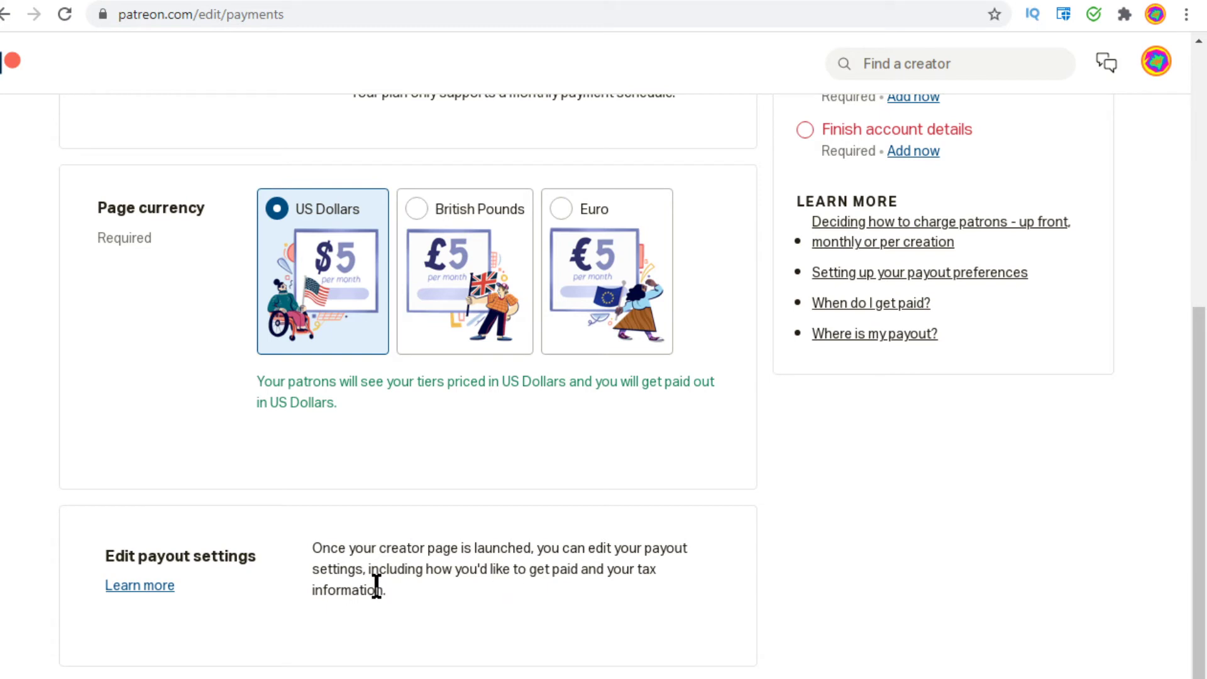
# Step: Follow the payout settings help link, return to the Getting Paid page and look over its payment options again
pyautogui.click(138, 587)
pyautogui.click(361, 3)
pyautogui.moveTo(1199, 461); pyautogui.dragTo(1203, 252)
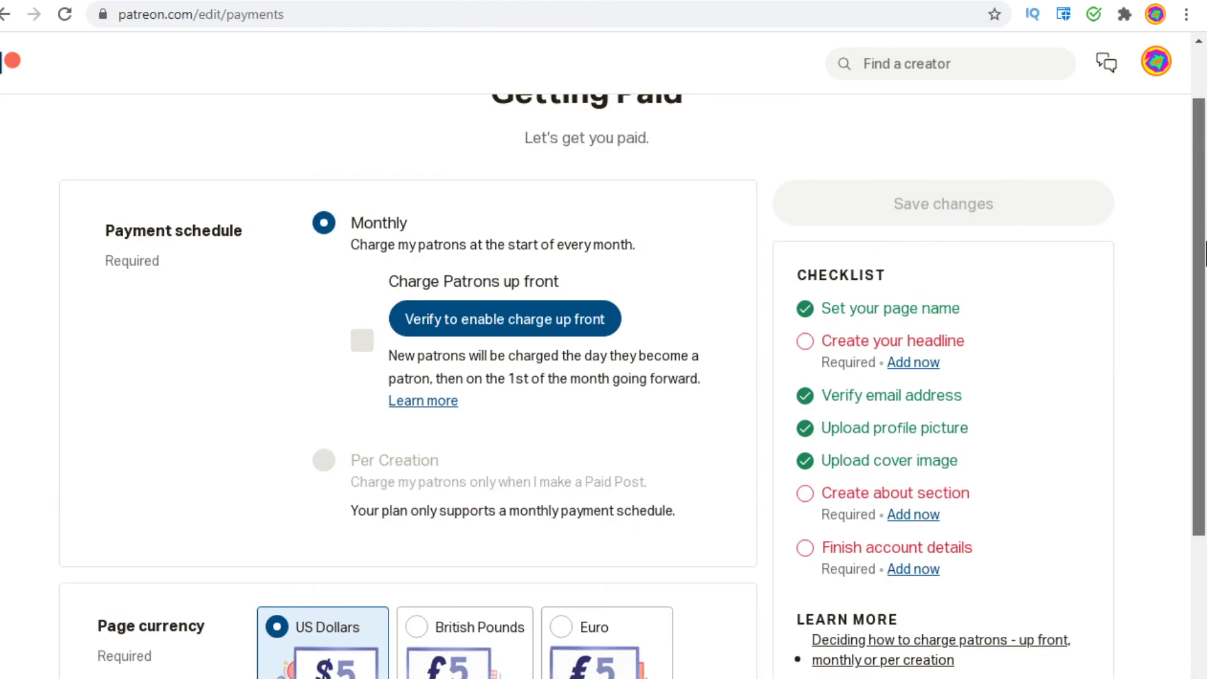
pyautogui.scroll(2, 1203, 251)
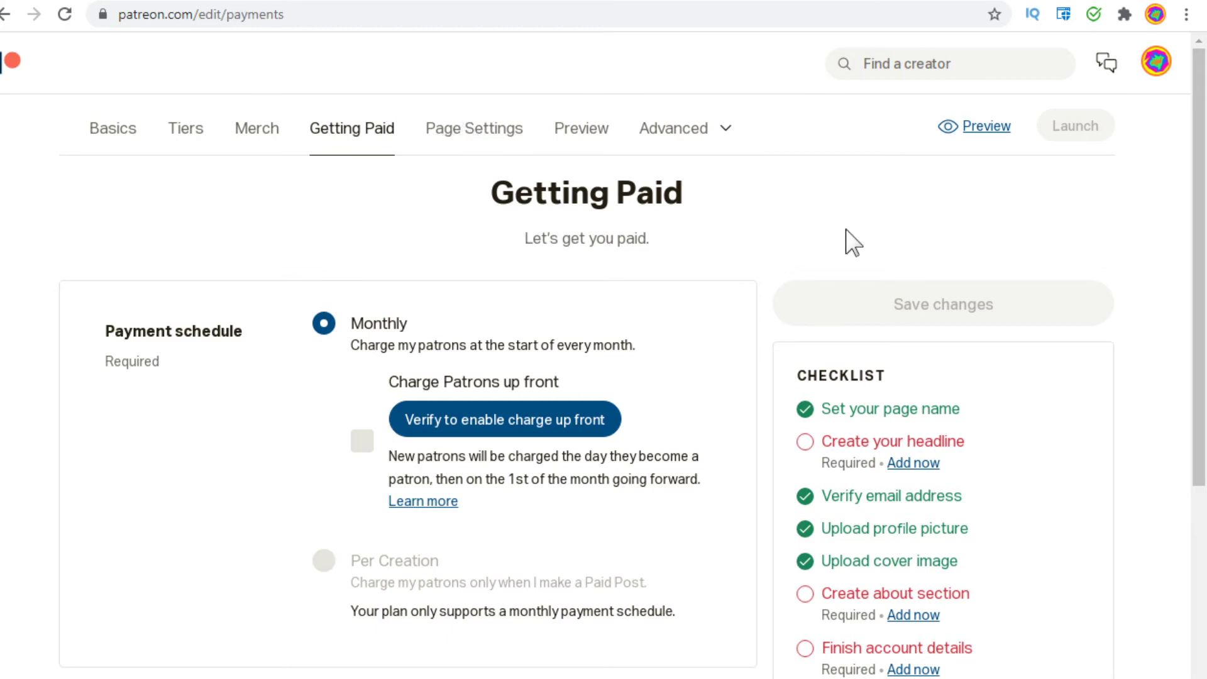
pyautogui.scroll(-3, 1203, 330)
pyautogui.scroll(3, 1203, 330)
pyautogui.scroll(-1, 1203, 330)
pyautogui.moveTo(1203, 330)
pyautogui.mouseDown()
pyautogui.moveTo(1164, 624)
pyautogui.moveTo(1199, 566)
pyautogui.moveTo(1203, 311)
pyautogui.mouseUp()
# Step: Set the country of residence to Pakistan in the creator account details on the Page Settings page
pyautogui.click(506, 128)
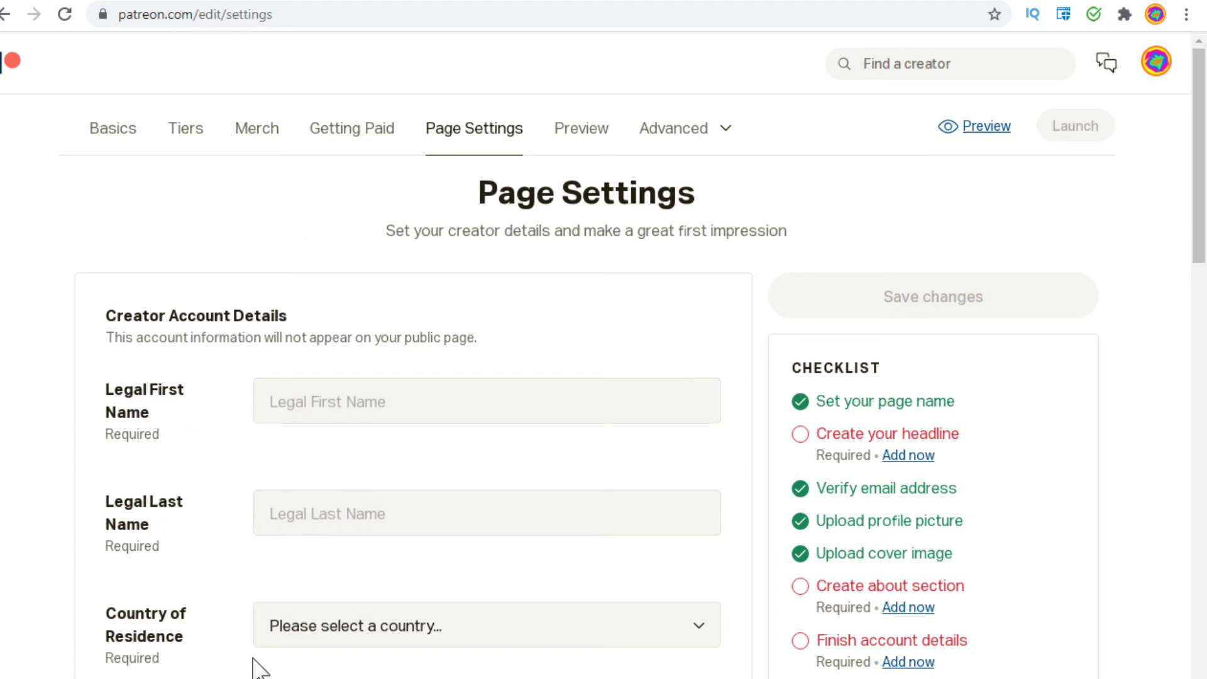
pyautogui.moveTo(1203, 240); pyautogui.dragTo(1203, 312)
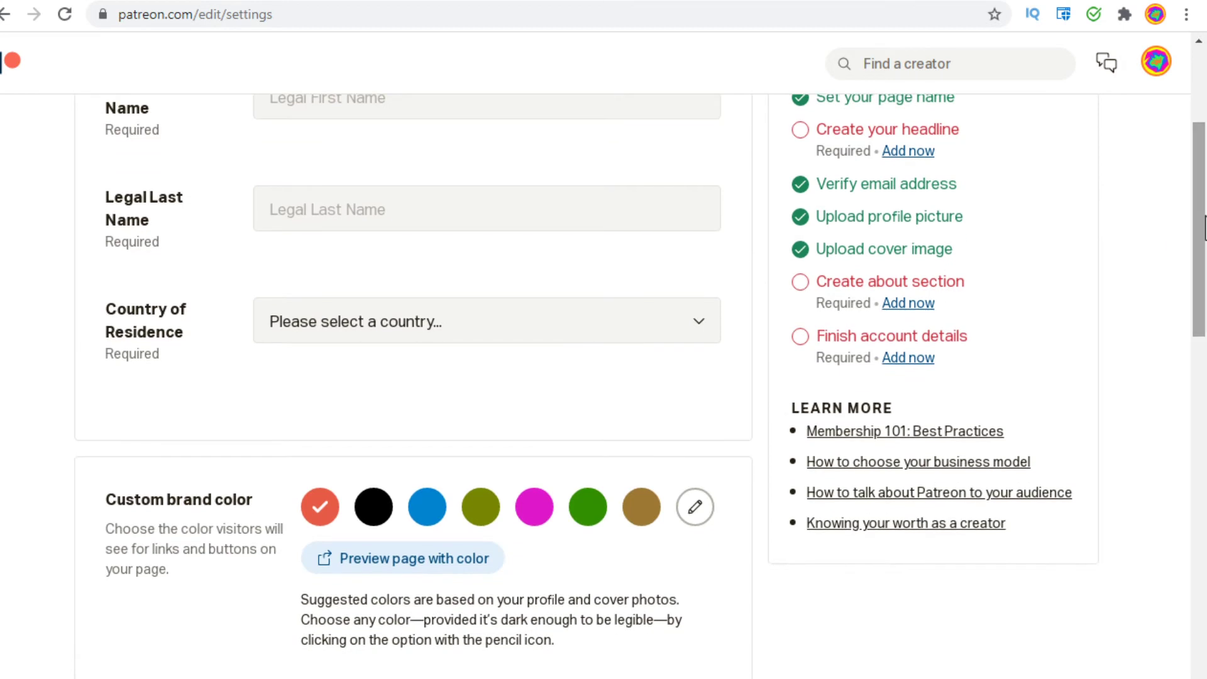
pyautogui.click(397, 330)
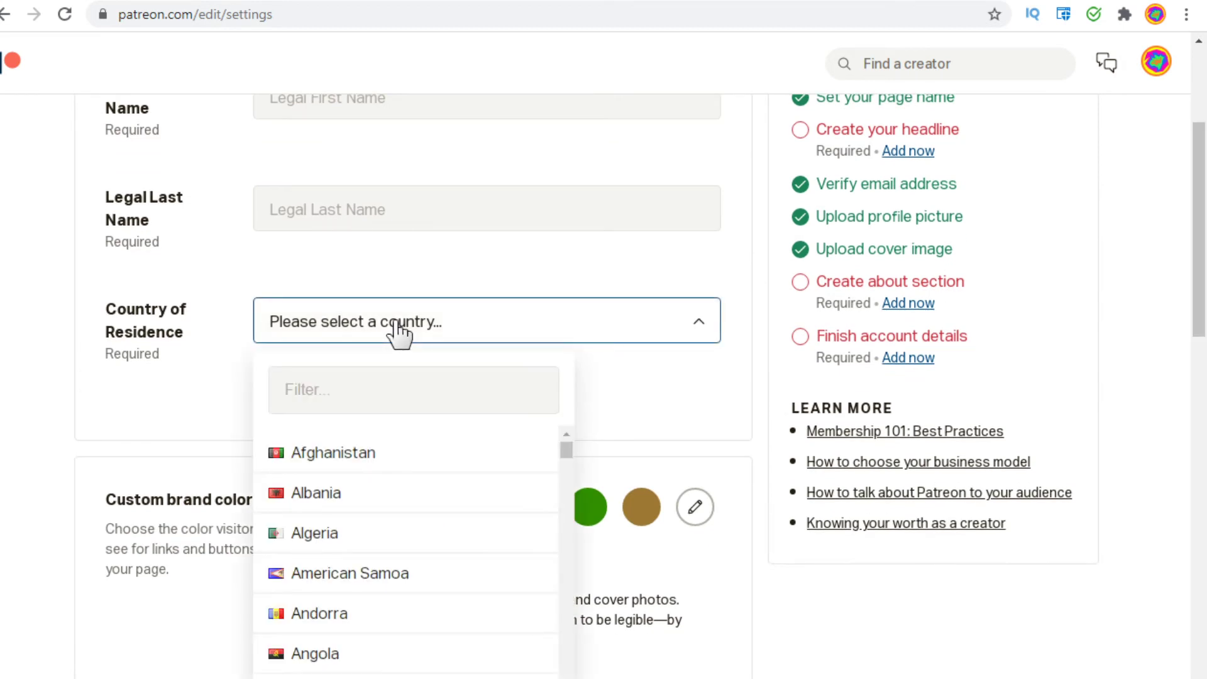
pyautogui.click(416, 396)
pyautogui.write('pa')
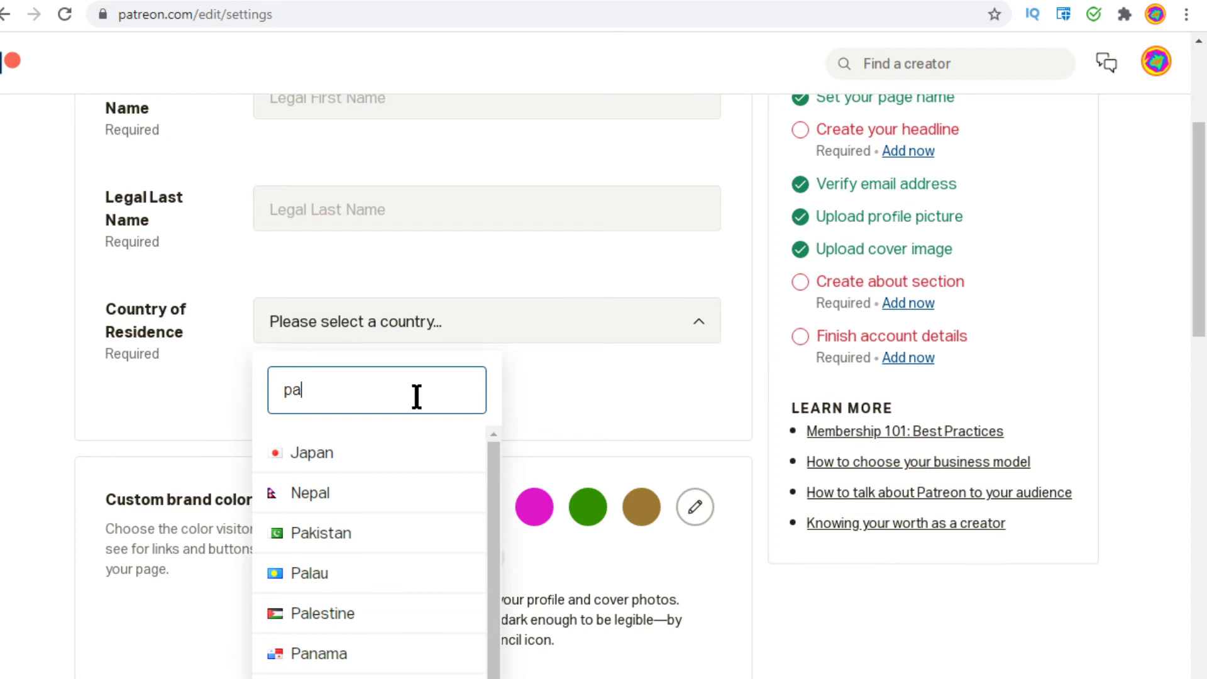
pyautogui.click(361, 540)
# Step: Review the page settings for brand color, earnings and patronage visibility, business address, social links, adult content and Google Analytics
pyautogui.scroll(-3, 1205, 352)
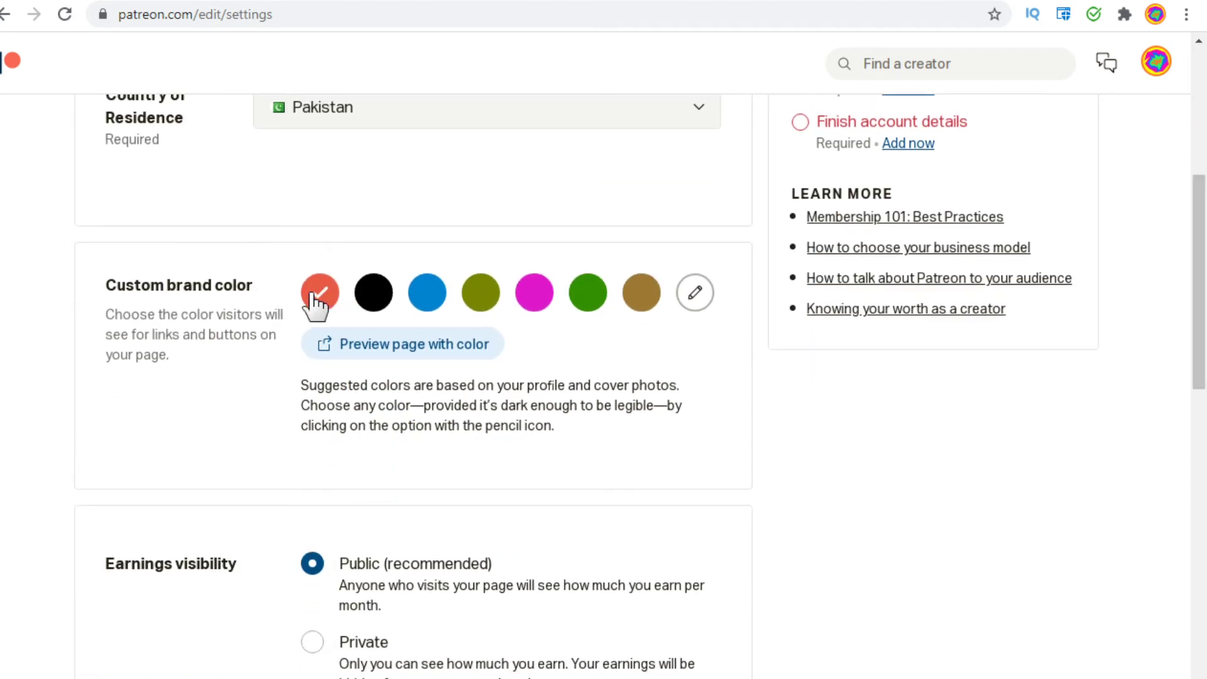
pyautogui.scroll(-4, 1200, 393)
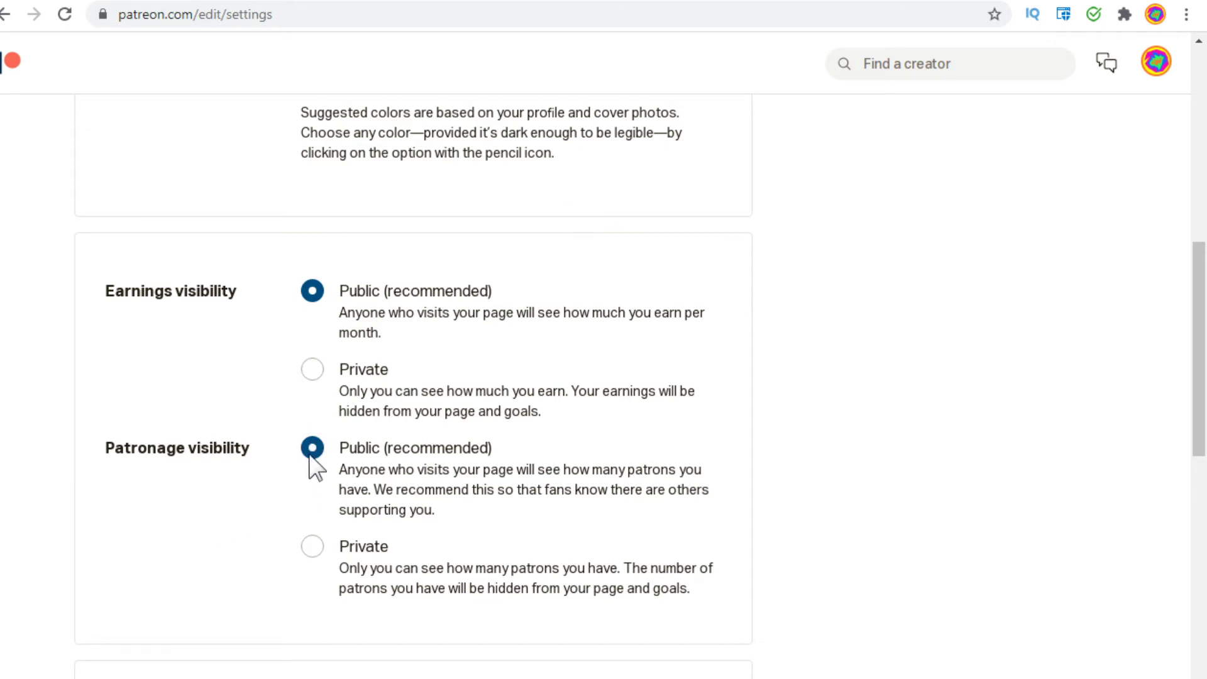
pyautogui.scroll(-6, 1204, 418)
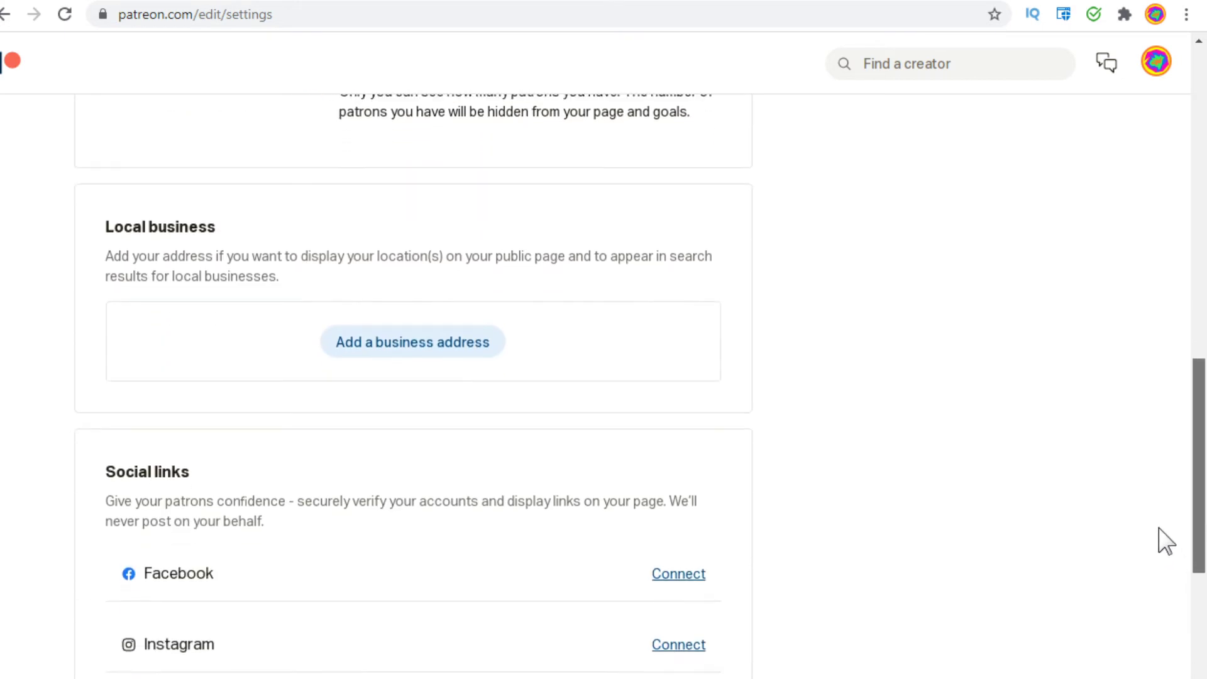
pyautogui.scroll(-5, 1168, 503)
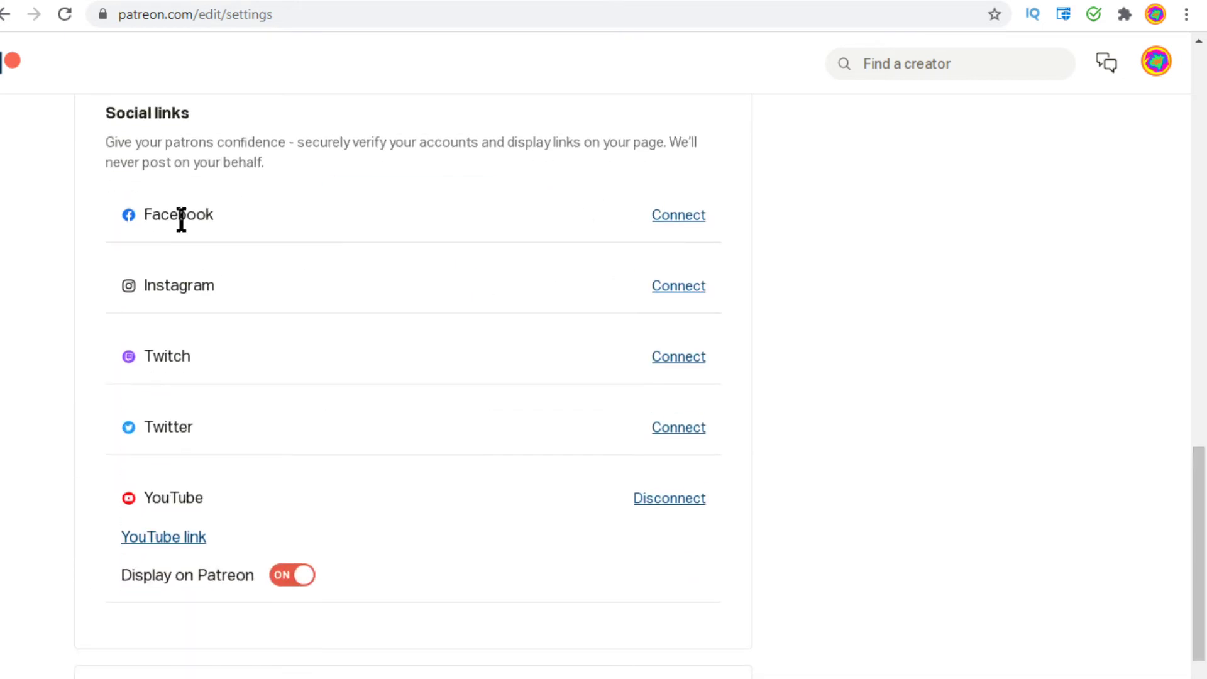
pyautogui.scroll(-7, 1199, 546)
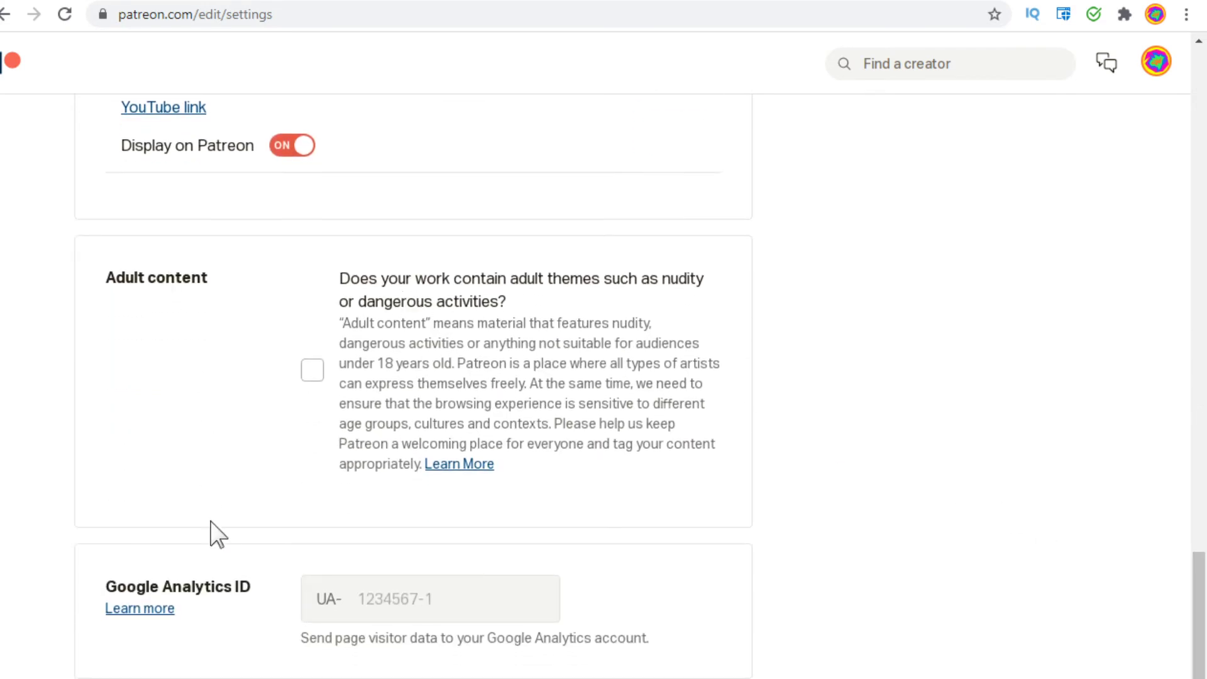
pyautogui.moveTo(1204, 593); pyautogui.dragTo(1202, 235)
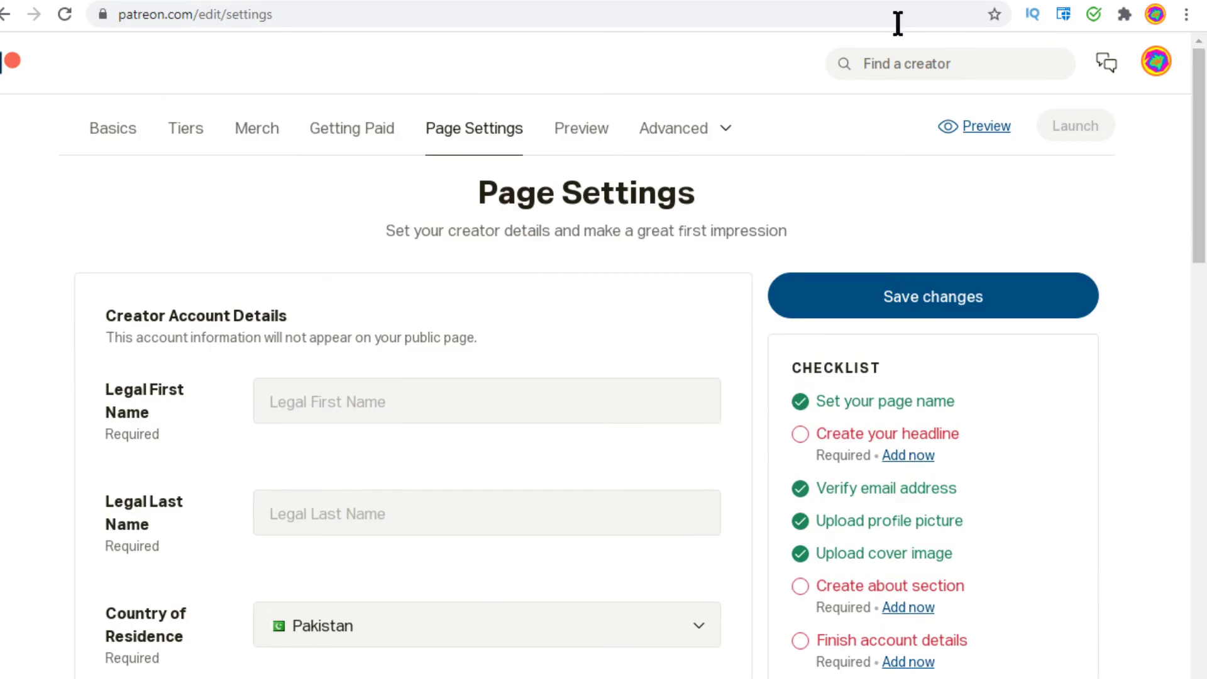
# Step: Open the Preview section and review the creator page mock-up, launch checklist and current plan
pyautogui.click(588, 135)
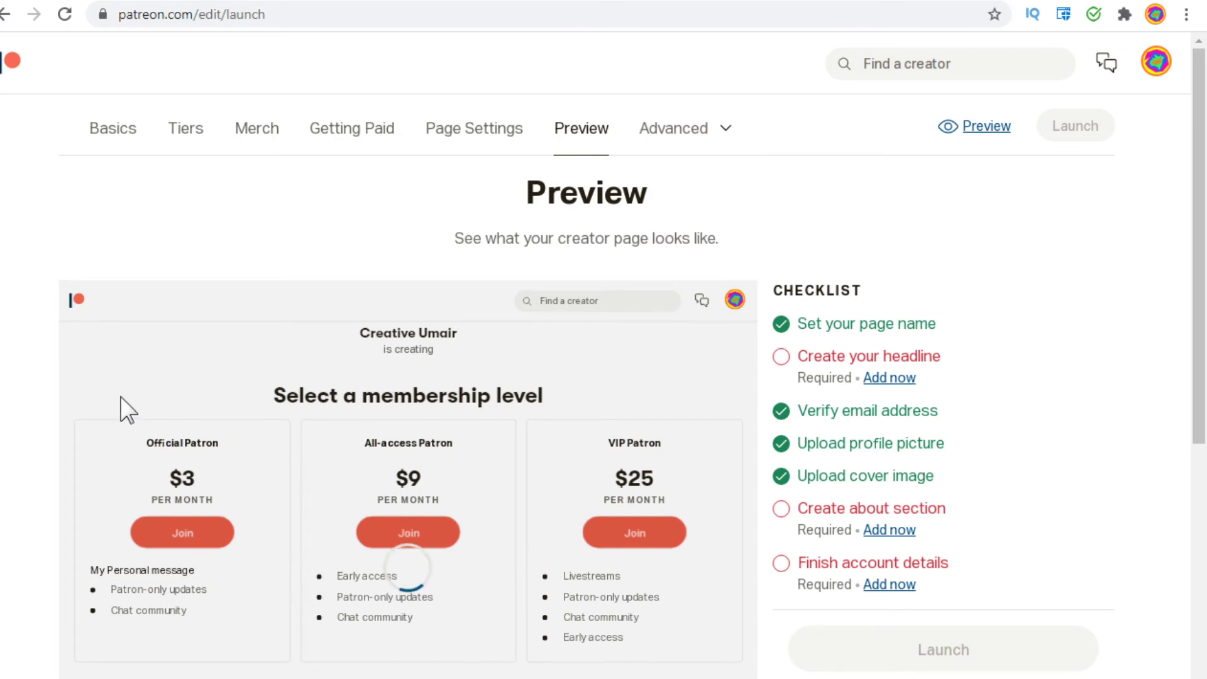
pyautogui.moveTo(752, 392)
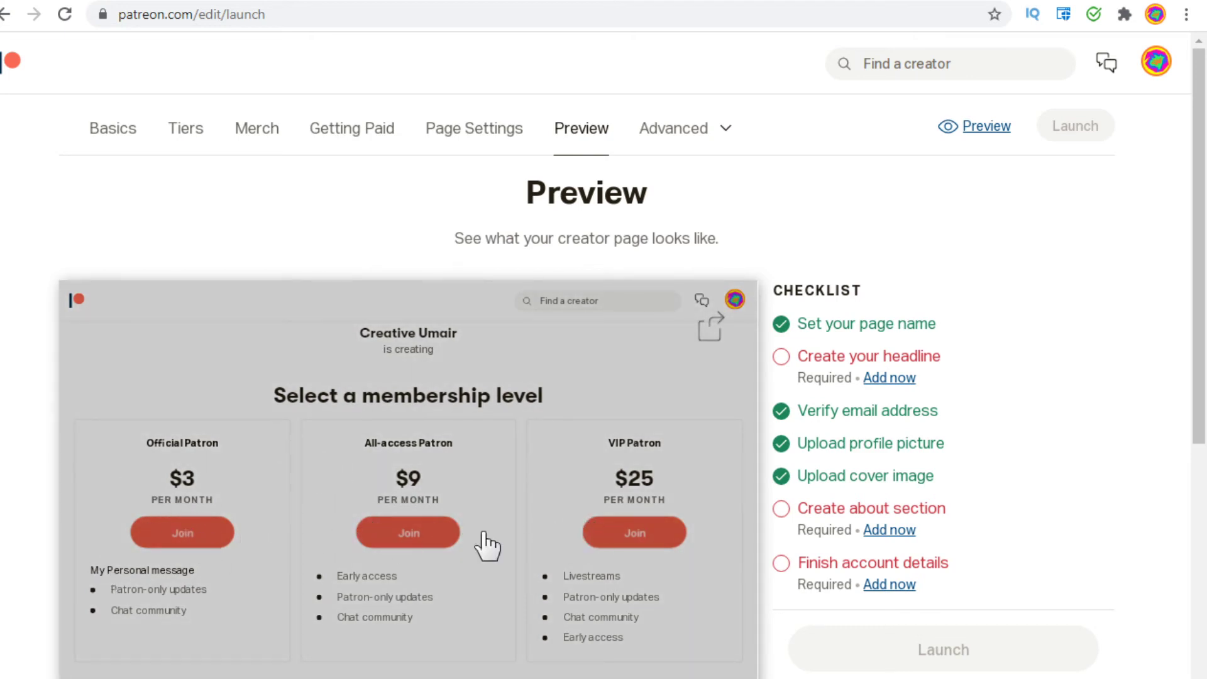
pyautogui.scroll(-10, 1176, 597)
pyautogui.scroll(9, 1176, 597)
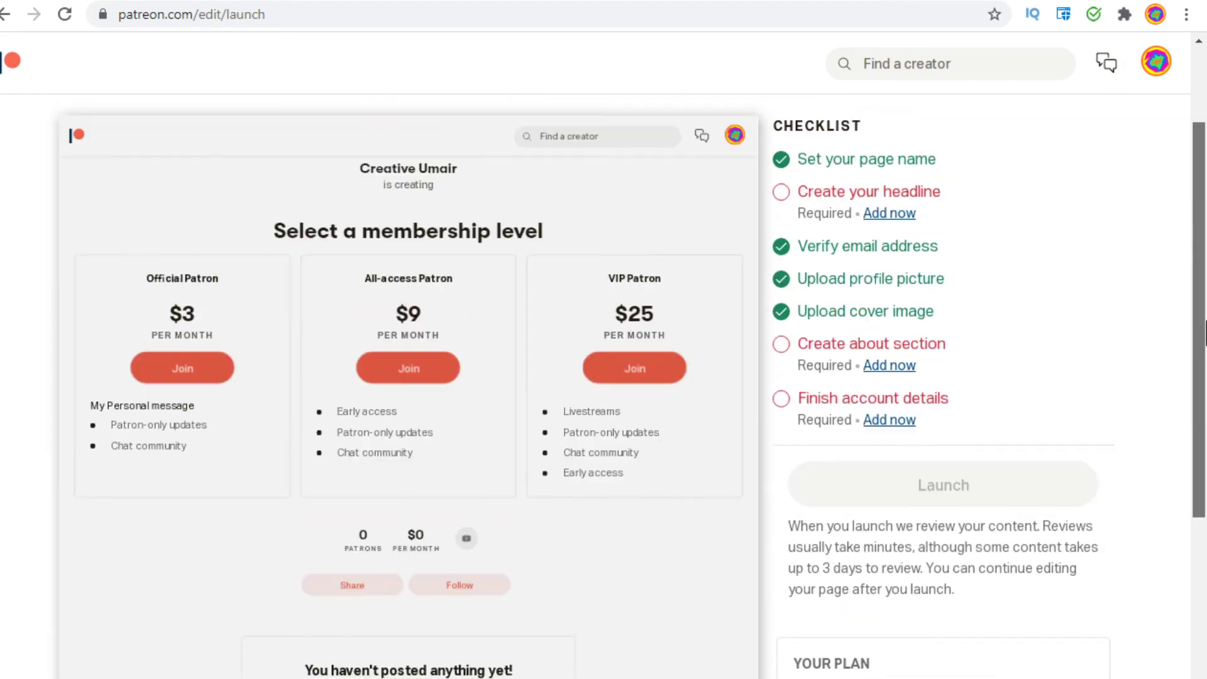
pyautogui.scroll(-5, 1204, 468)
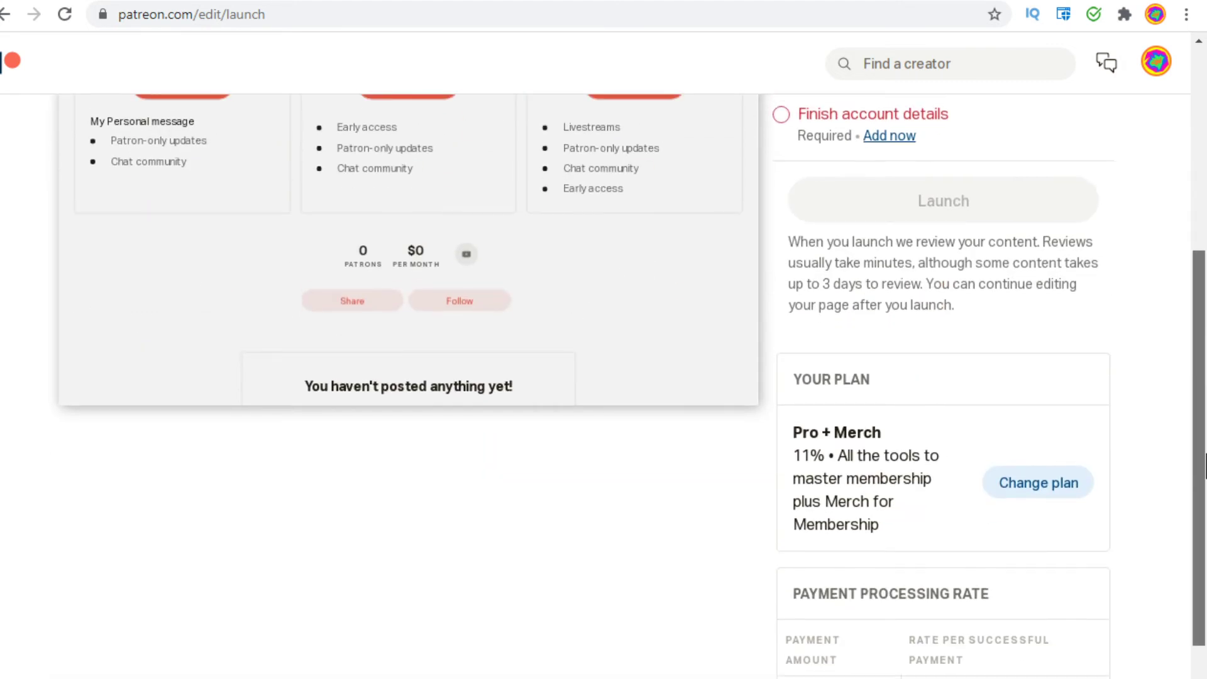
pyautogui.scroll(-1, 1203, 468)
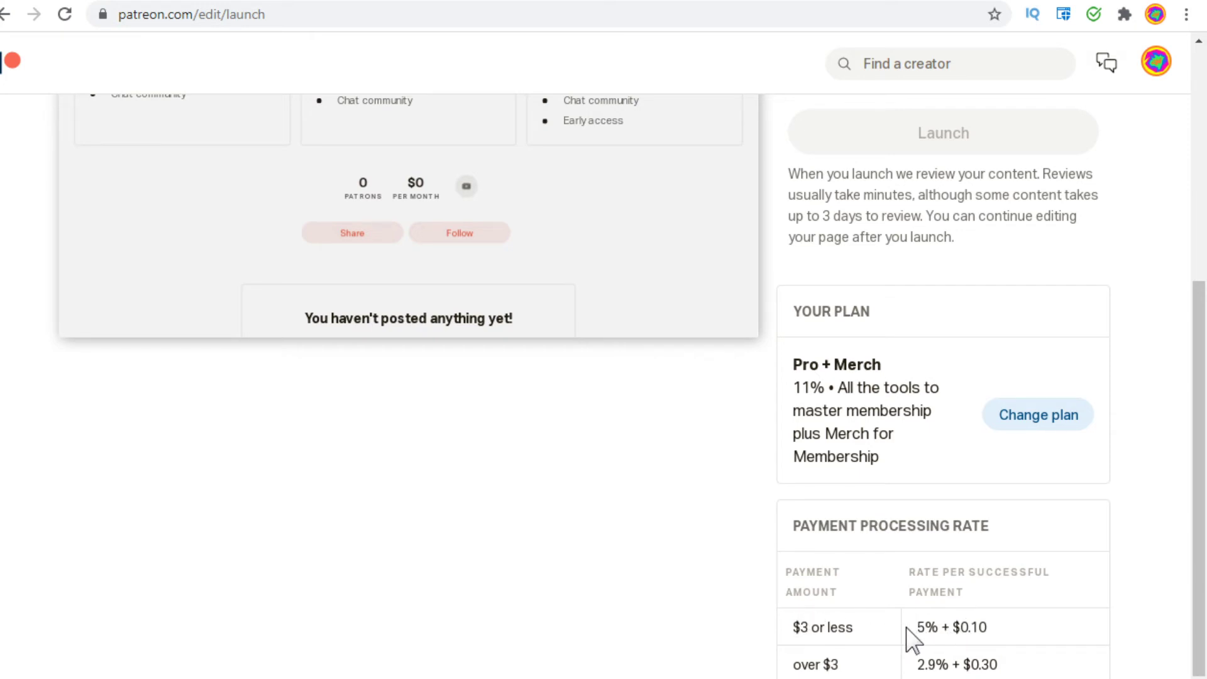
# Step: Examine the payment processing rates for payments of $3 or less and over $3
pyautogui.moveTo(919, 627); pyautogui.dragTo(1029, 641)
pyautogui.click(1029, 641)
pyautogui.moveTo(915, 633); pyautogui.dragTo(1012, 639)
pyautogui.click(1012, 639)
pyautogui.moveTo(918, 626); pyautogui.dragTo(1007, 639)
pyautogui.click(1007, 639)
pyautogui.moveTo(917, 661); pyautogui.dragTo(999, 668)
pyautogui.moveTo(1200, 588); pyautogui.dragTo(810, 149)
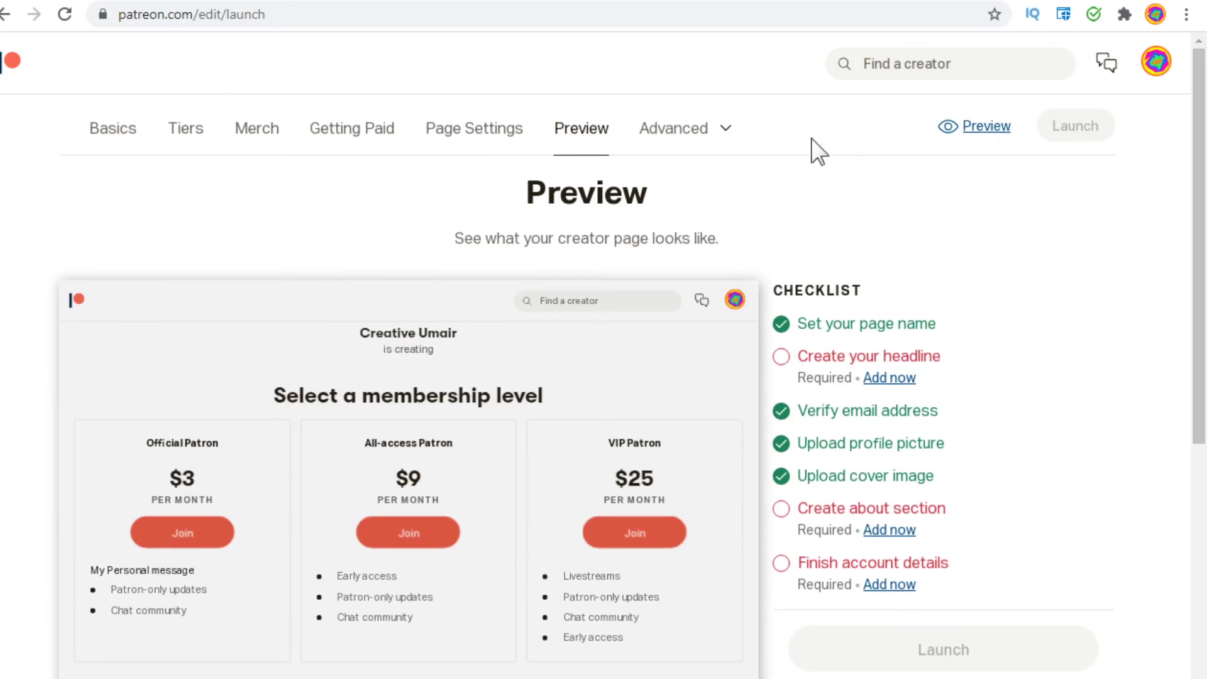
# Step: Write the welcome note "Hi guys please support me" in the advanced Welcome Notes settings, using the same note for each tier
pyautogui.click(668, 135)
pyautogui.click(700, 129)
pyautogui.click(700, 129)
pyautogui.click(714, 182)
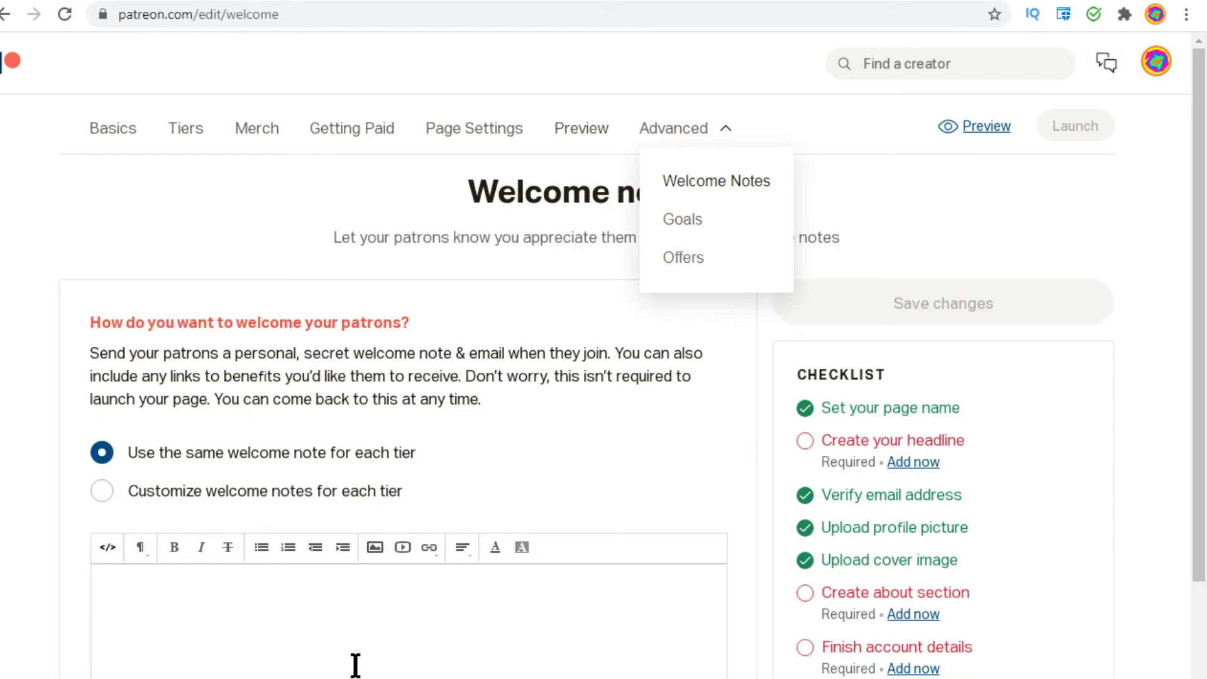
pyautogui.click(498, 323)
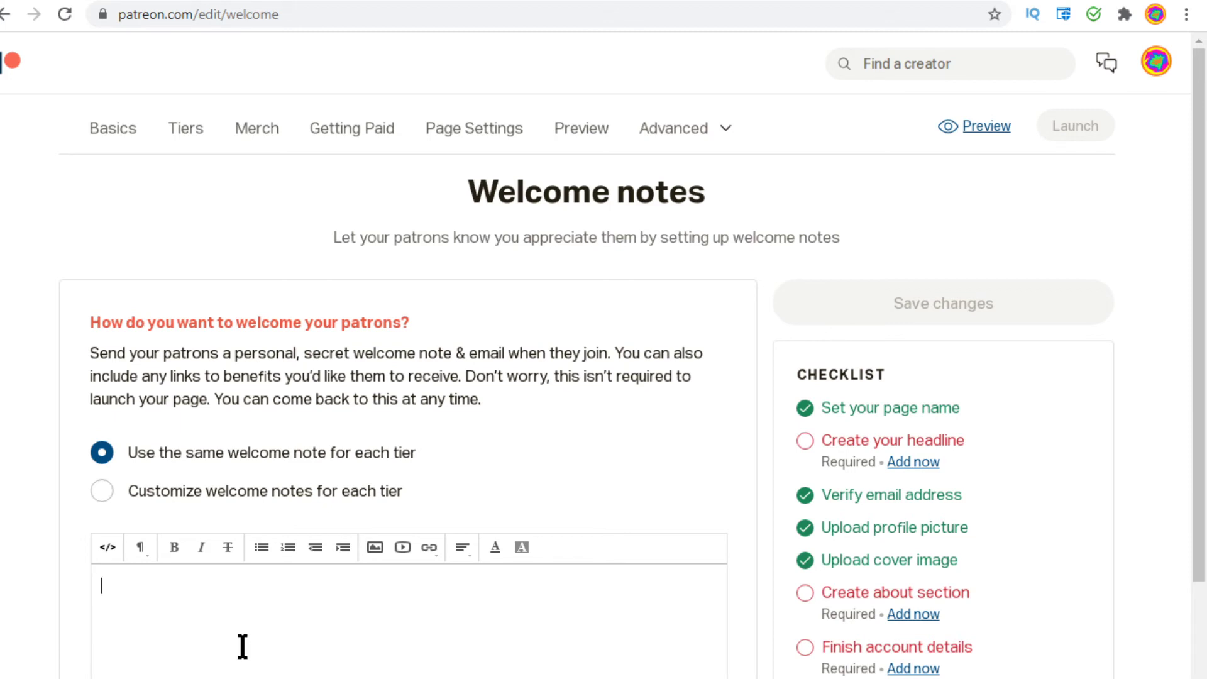
pyautogui.write('Hi guys please support me')
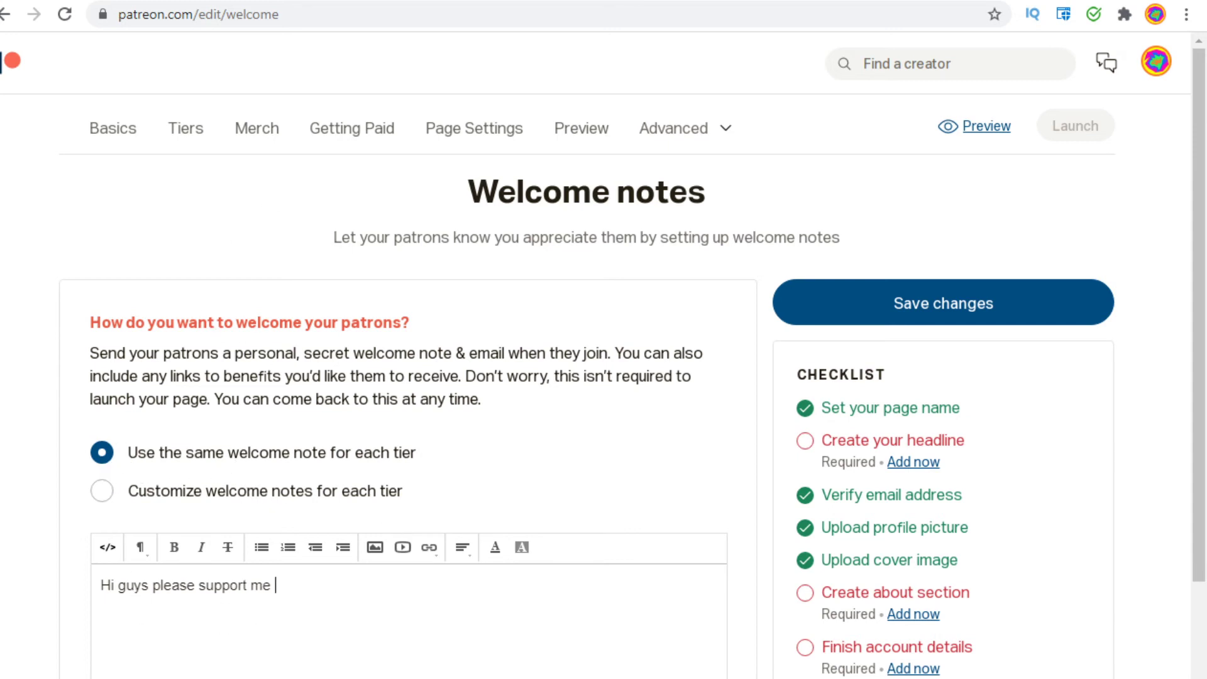
pyautogui.scroll(-1, 1204, 358)
pyautogui.scroll(-5, 1180, 539)
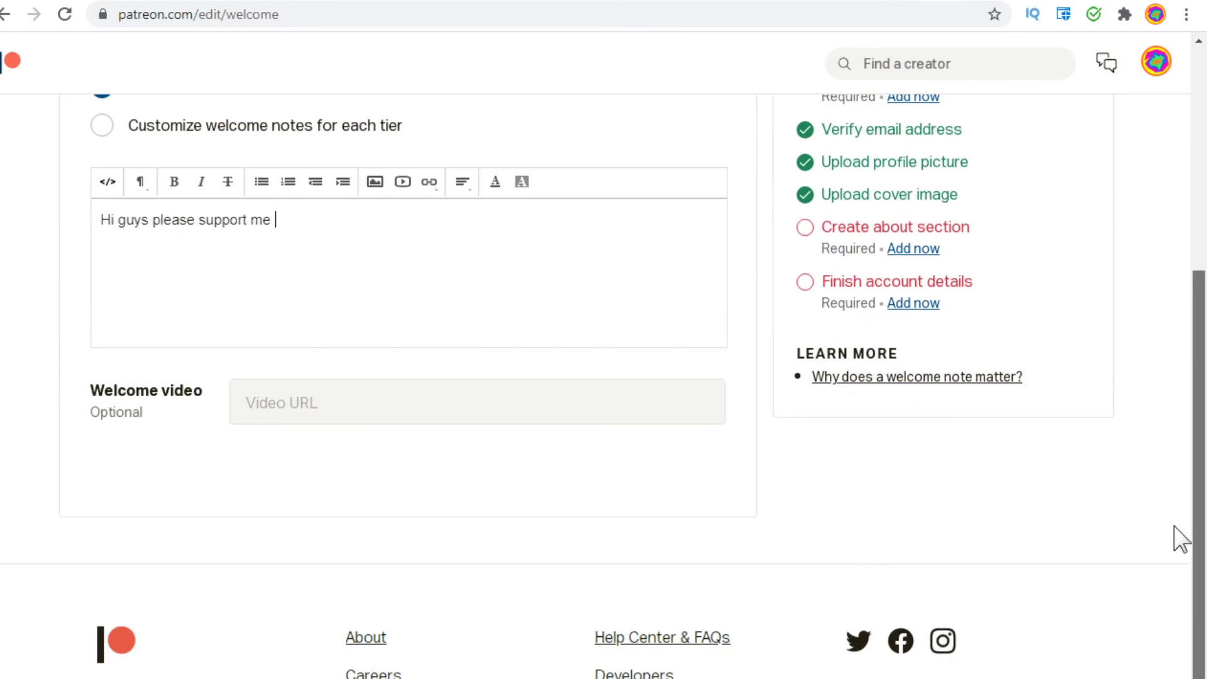
pyautogui.scroll(5, 1181, 539)
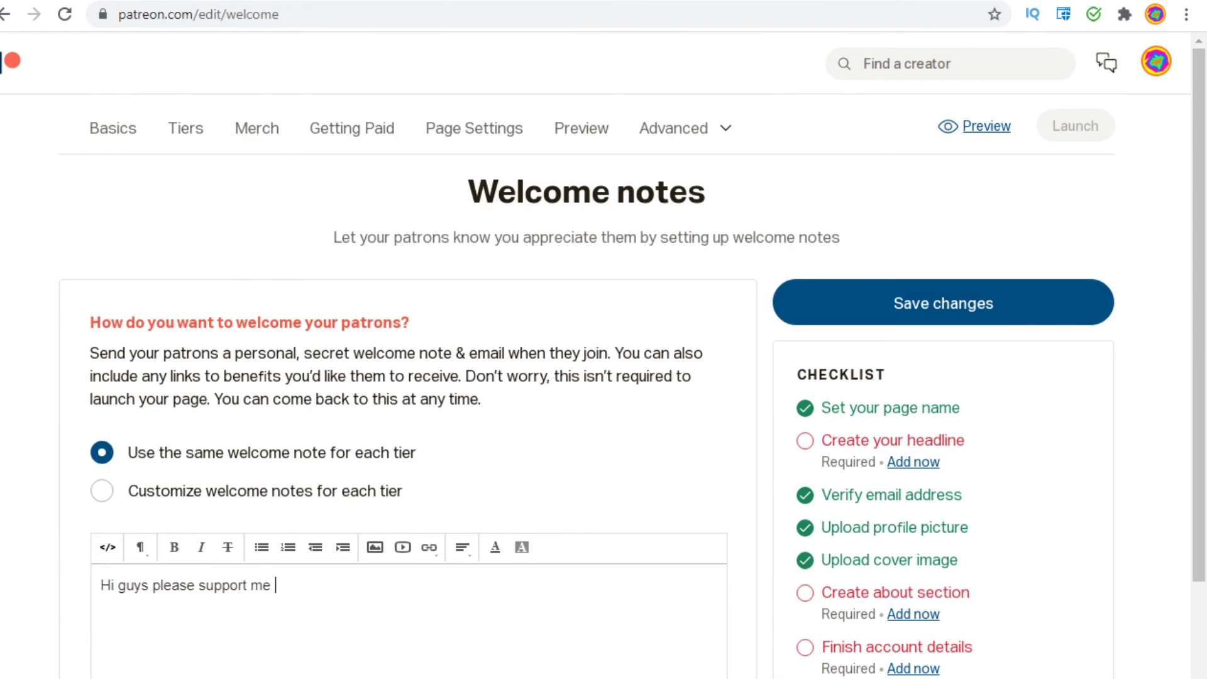
# Step: Add a first earnings-based goal of $100.00 with the description "I will do a livestream for everyone"
pyautogui.click(677, 132)
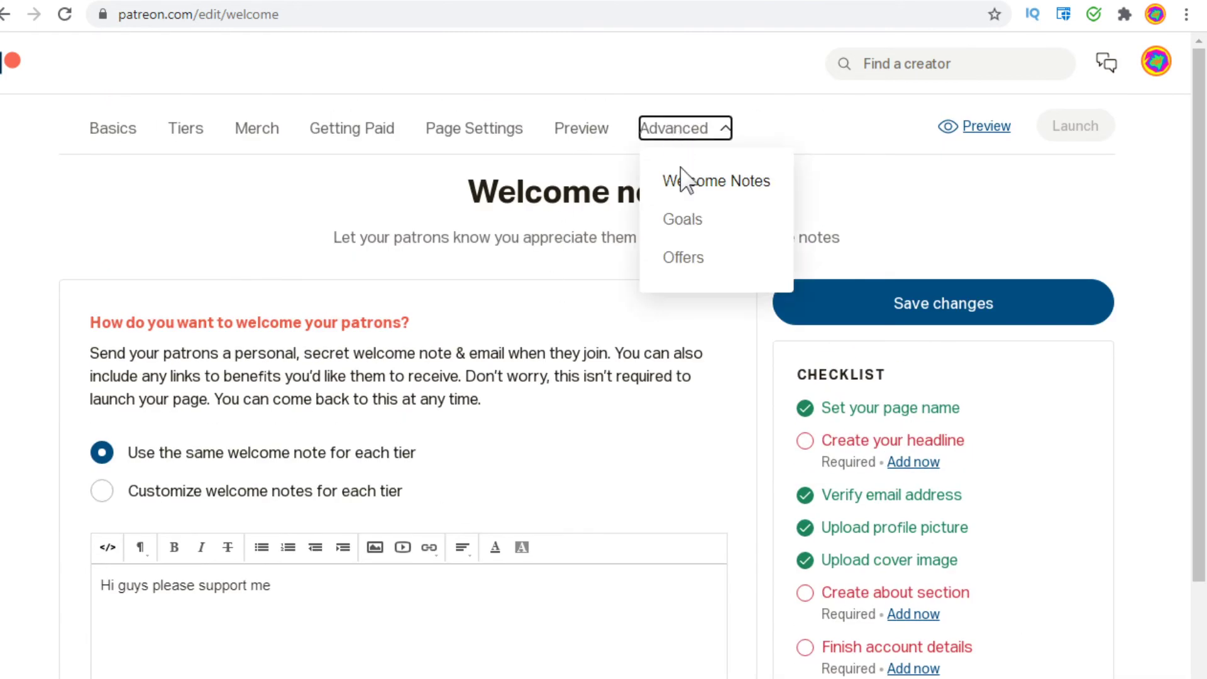
pyautogui.click(683, 220)
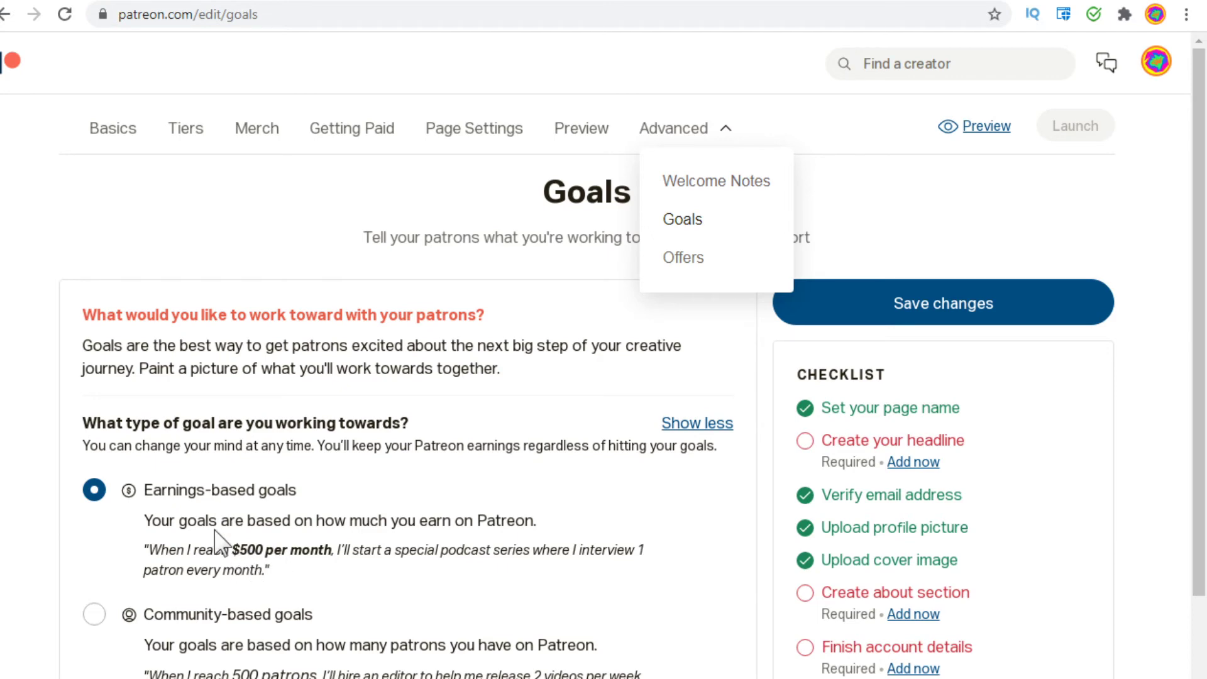
pyautogui.click(371, 487)
pyautogui.scroll(-2, 463, 444)
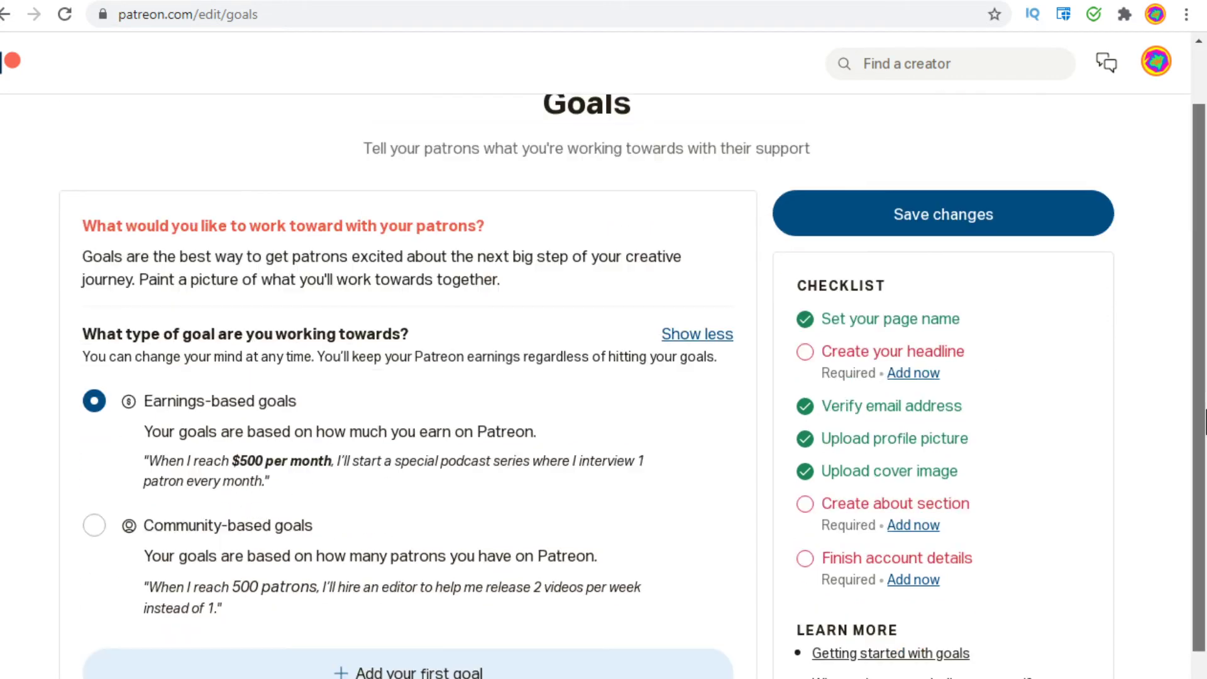
pyautogui.scroll(1, 463, 445)
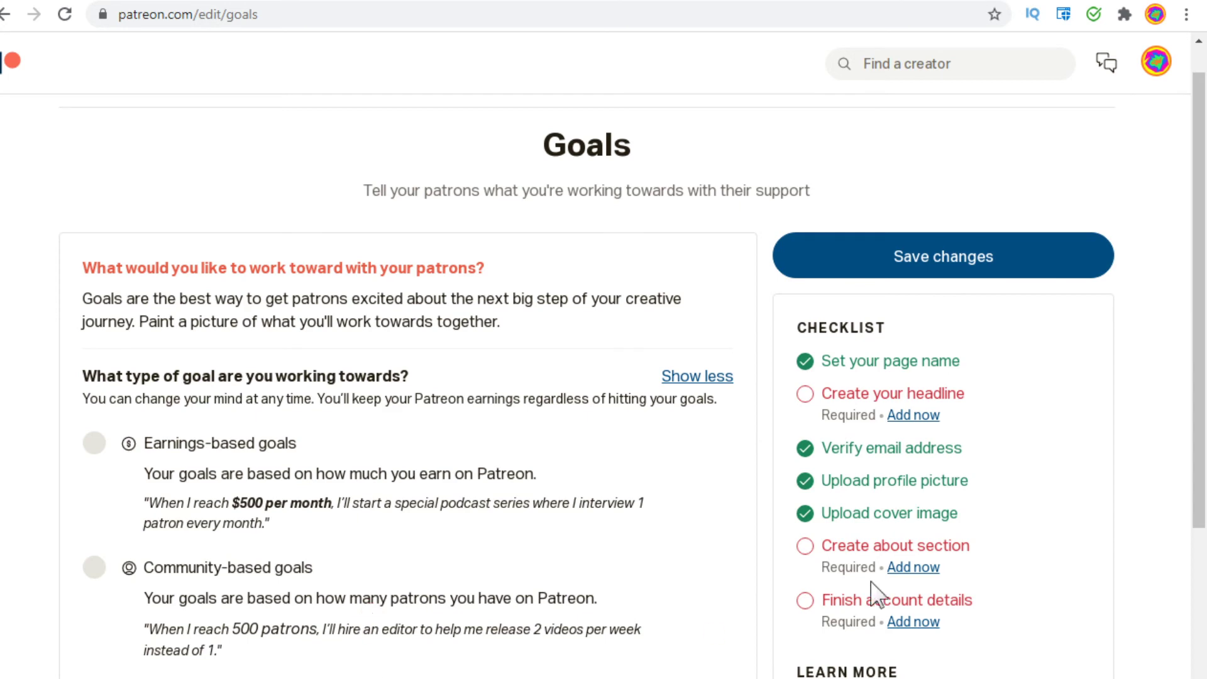
pyautogui.scroll(-3, 714, 633)
pyautogui.press('Tab')
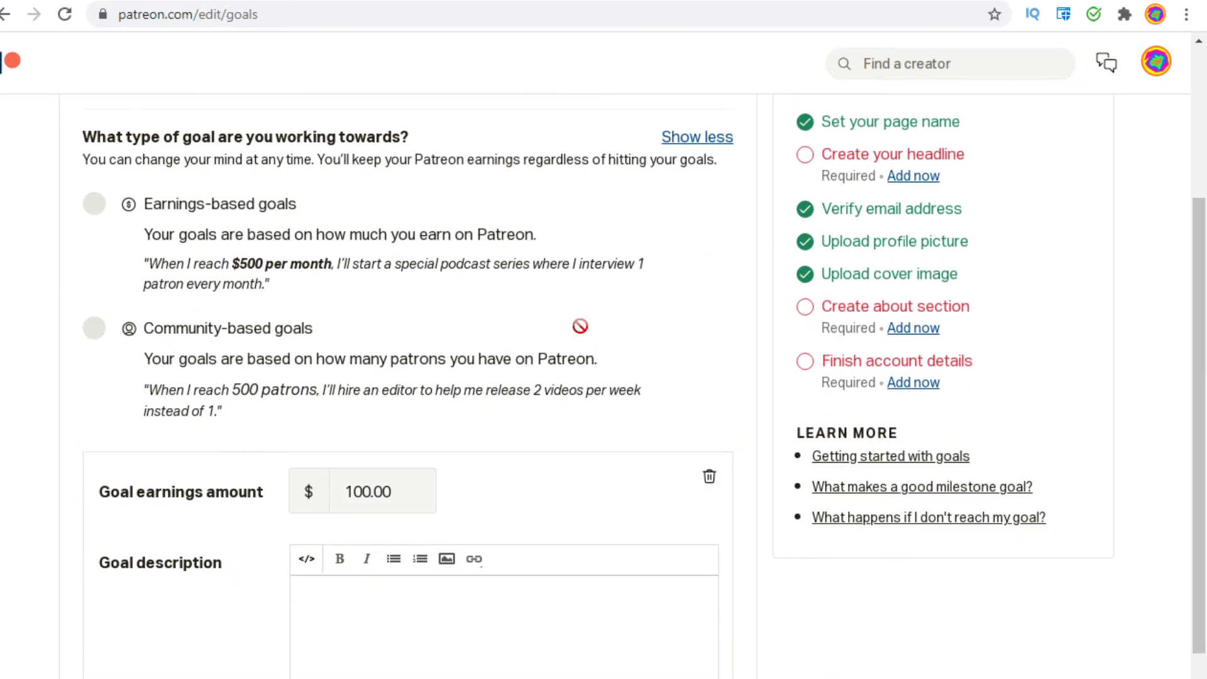
pyautogui.write('M')
pyautogui.press('BackSpace')
pyautogui.write('I a')
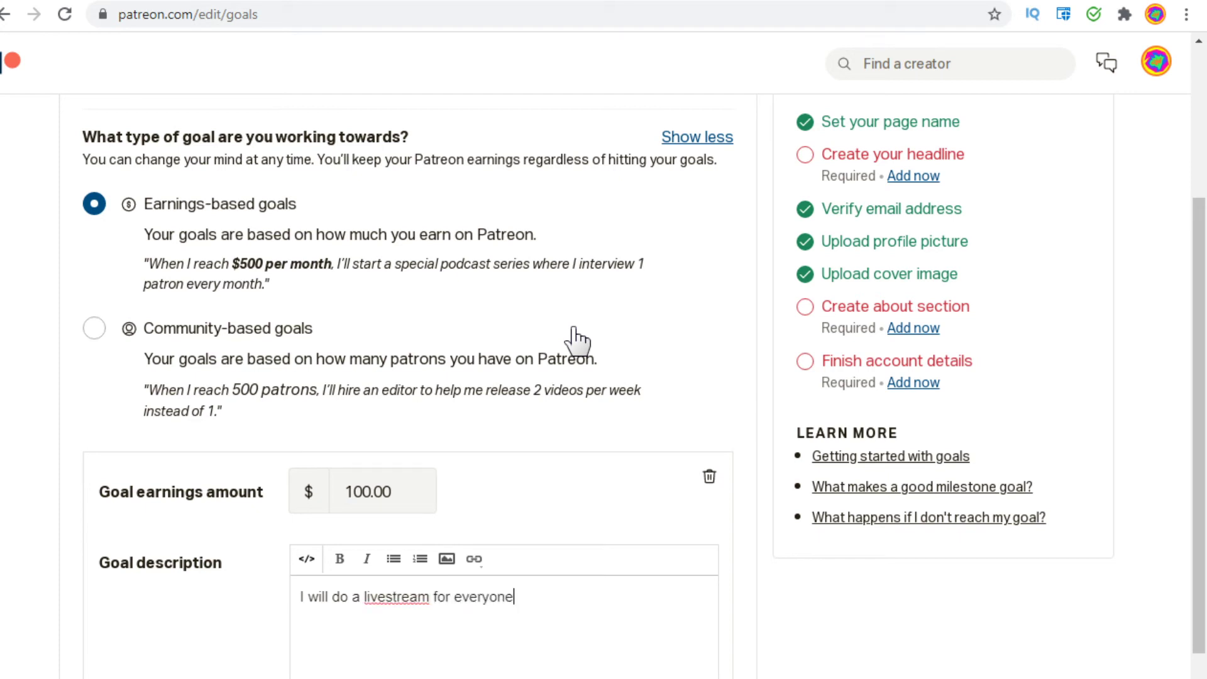
# Step: Correct "livestream" to "live stream" in the goal description and save the changes
pyautogui.doubleClick(409, 595)
pyautogui.write('live stream')
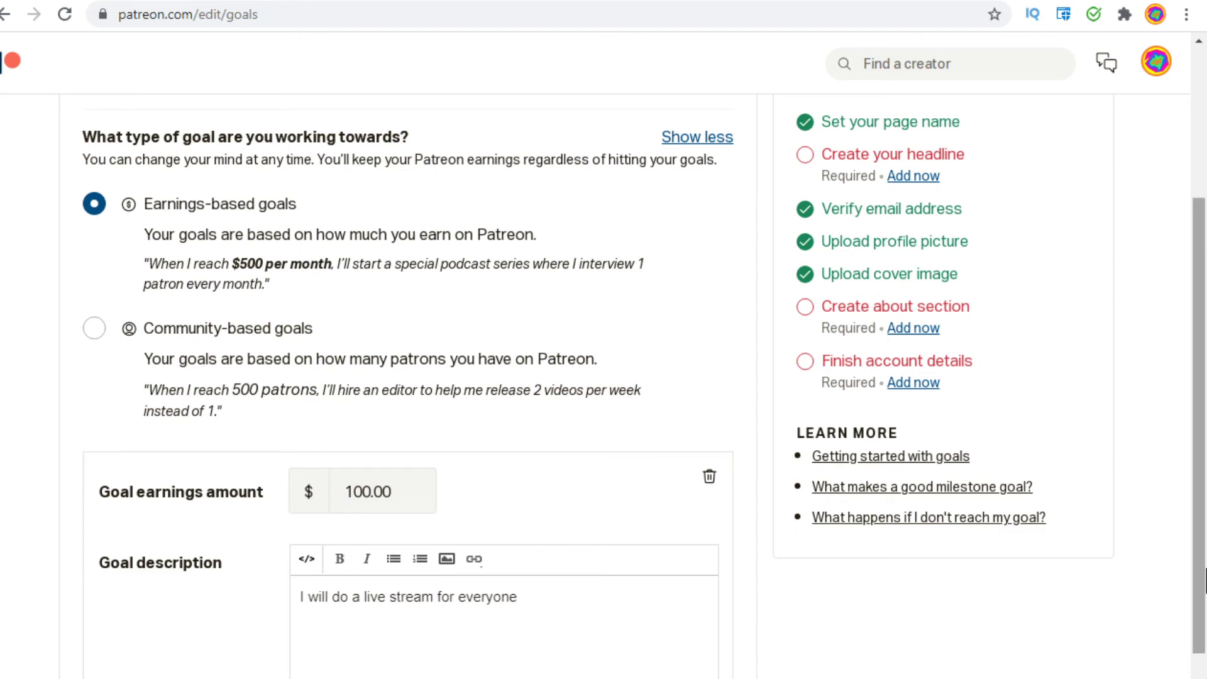
pyautogui.moveTo(1203, 578); pyautogui.dragTo(1204, 427)
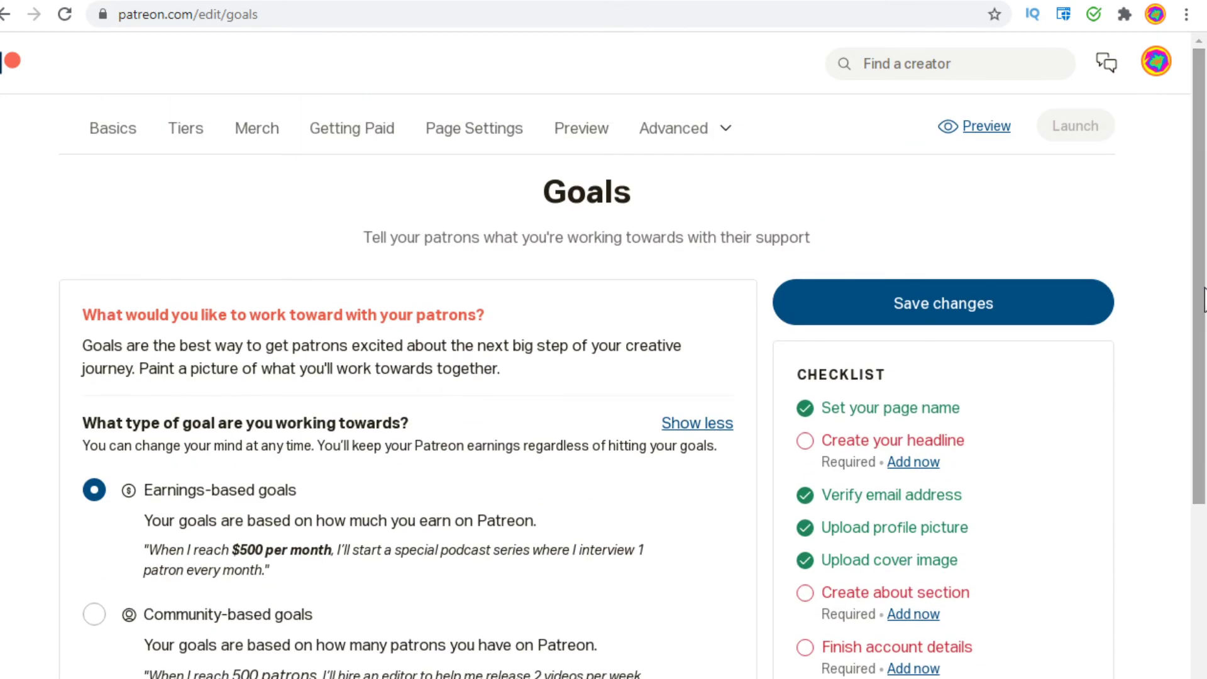
pyautogui.click(911, 305)
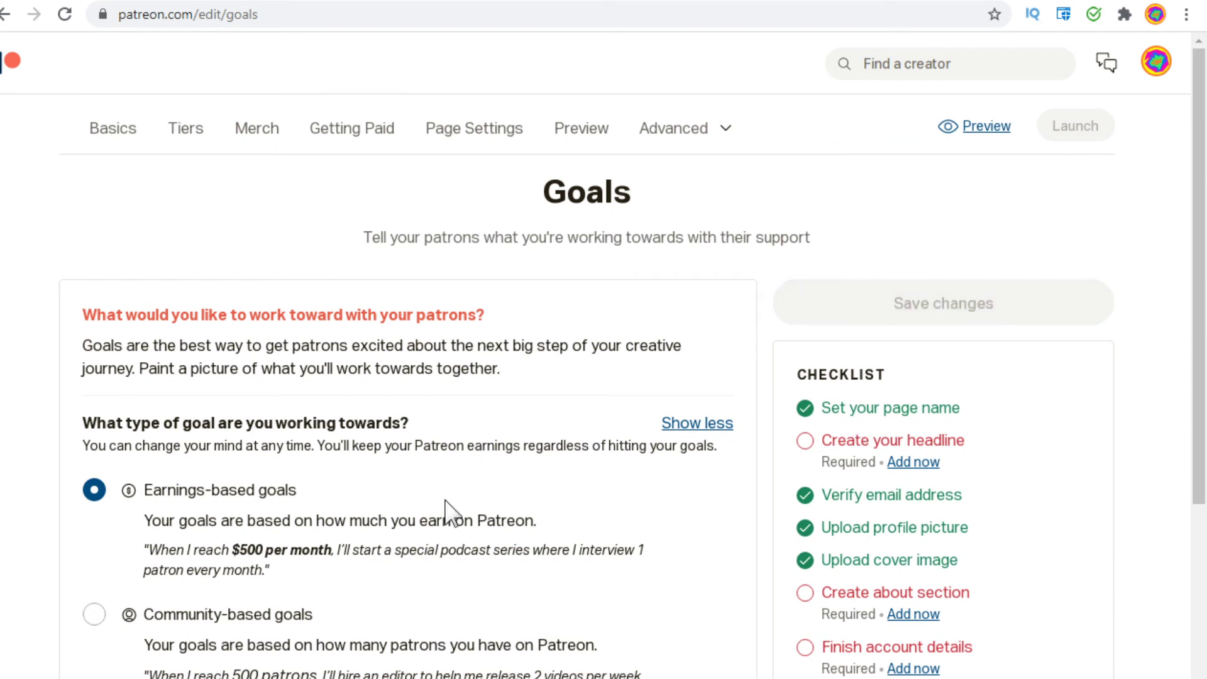
# Step: Open the Special Offers page and review its benefit templates and the examples of creators who used offers
pyautogui.click(722, 129)
pyautogui.click(698, 259)
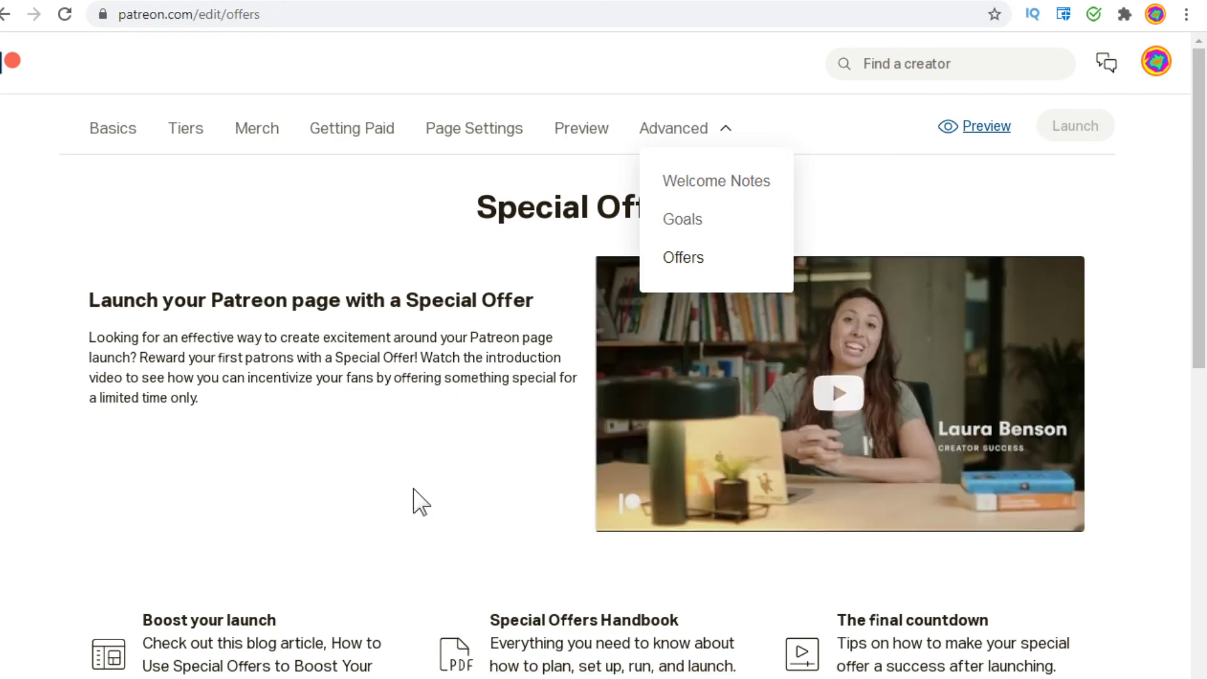
pyautogui.click(419, 497)
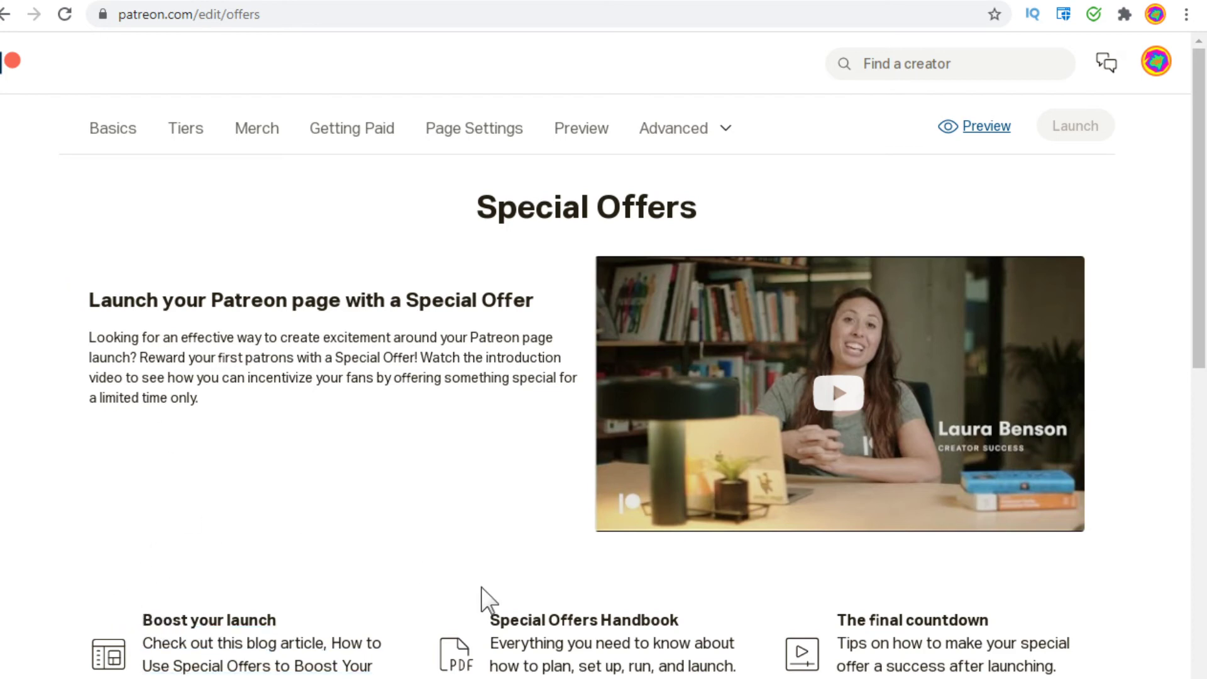
pyautogui.moveTo(1201, 282); pyautogui.dragTo(1202, 497)
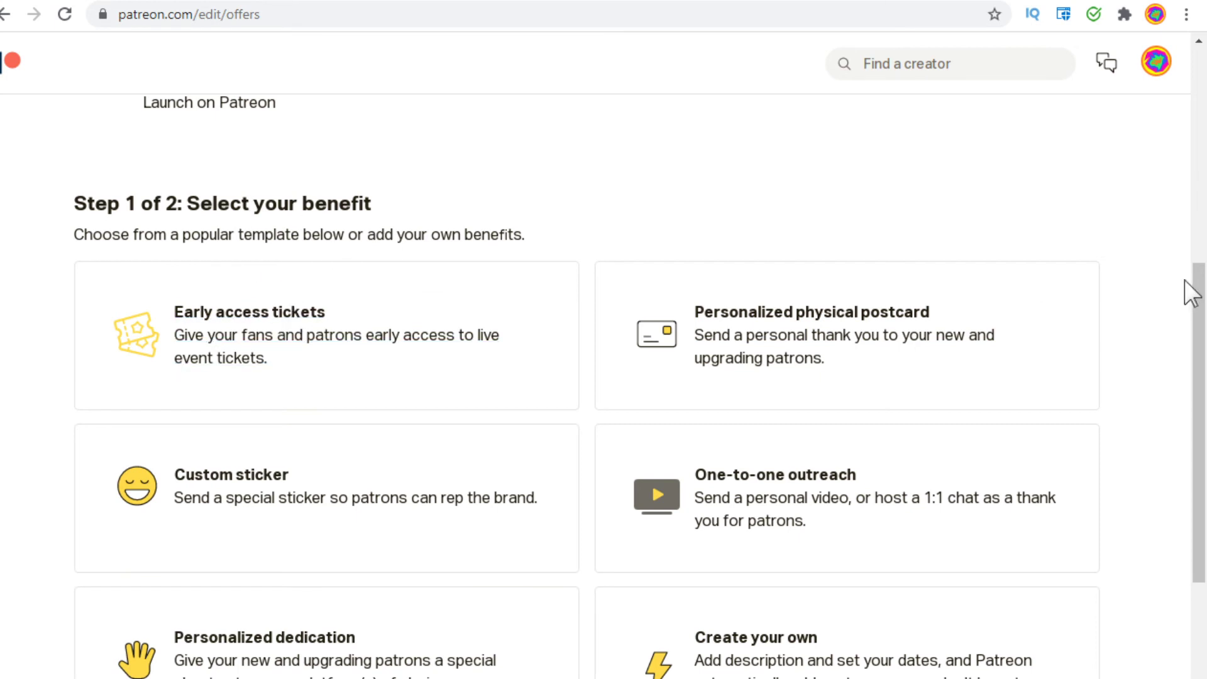
pyautogui.scroll(-1, 1175, 314)
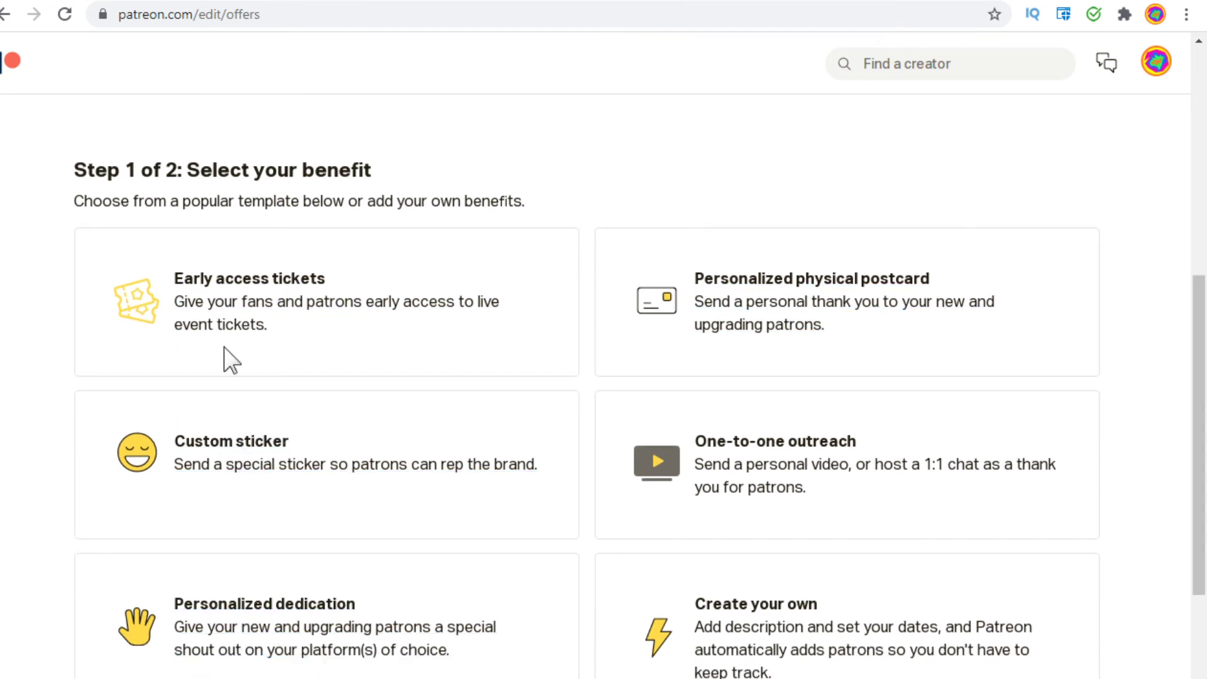
pyautogui.scroll(-7, 631, 402)
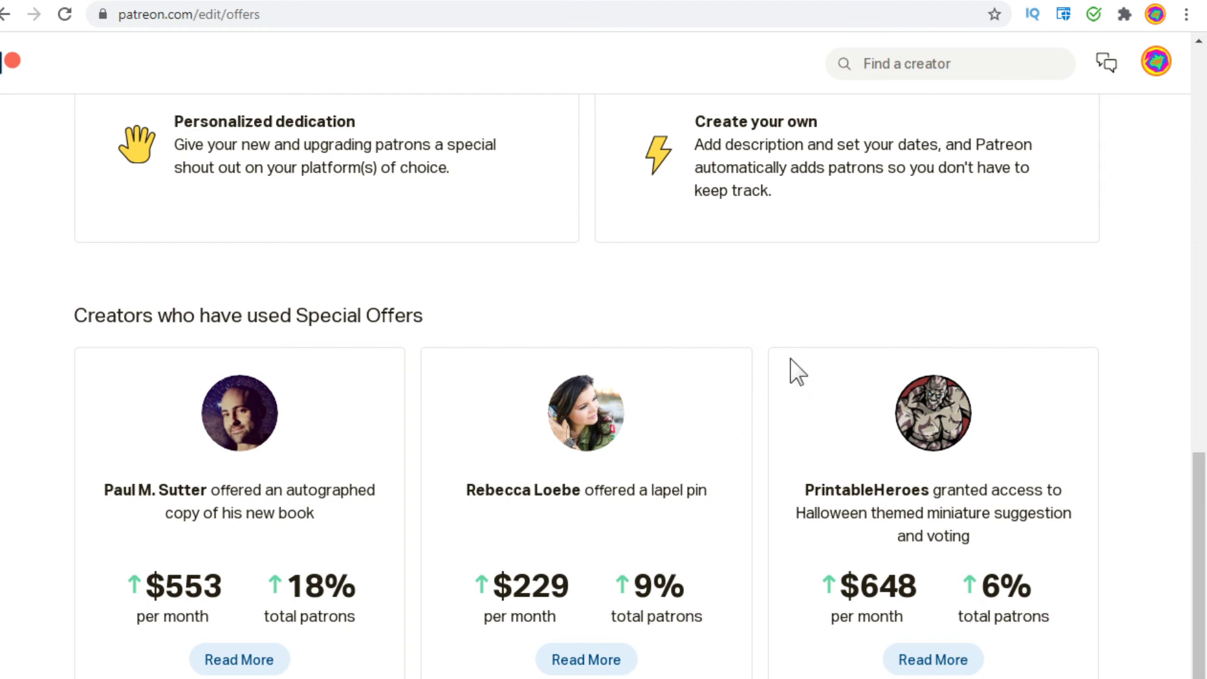
pyautogui.scroll(-1, 628, 390)
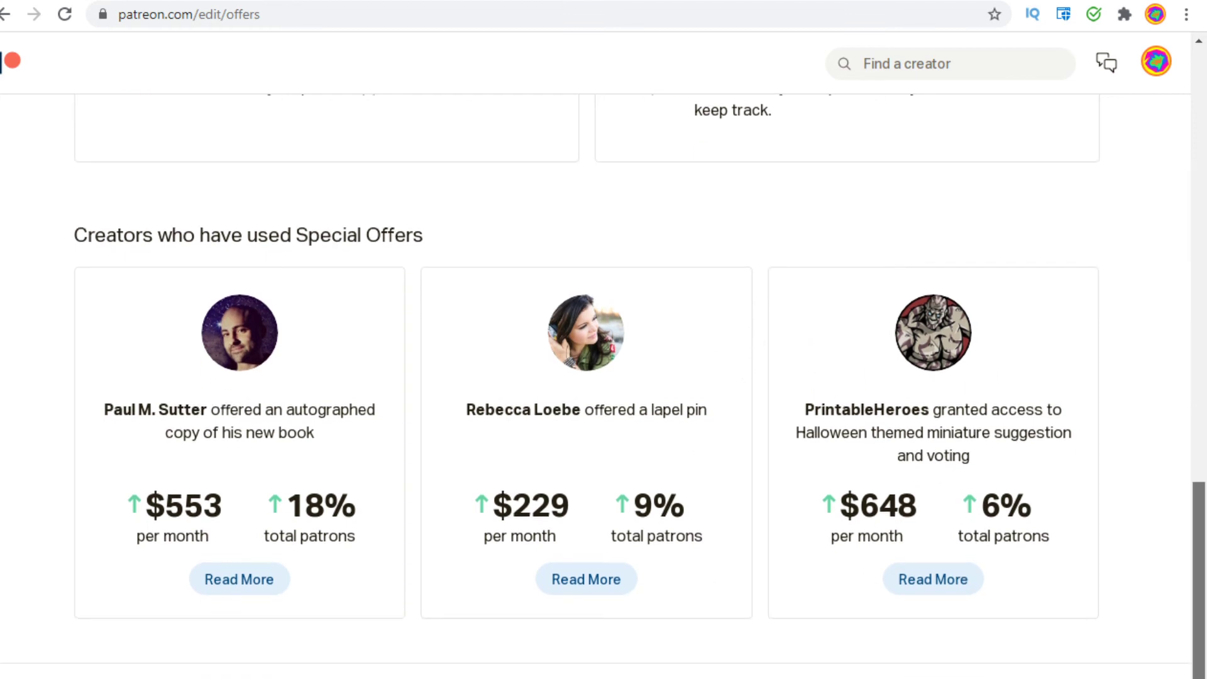
pyautogui.scroll(-1, 603, 377)
pyautogui.scroll(-1, 999, 180)
pyautogui.scroll(15, 999, 181)
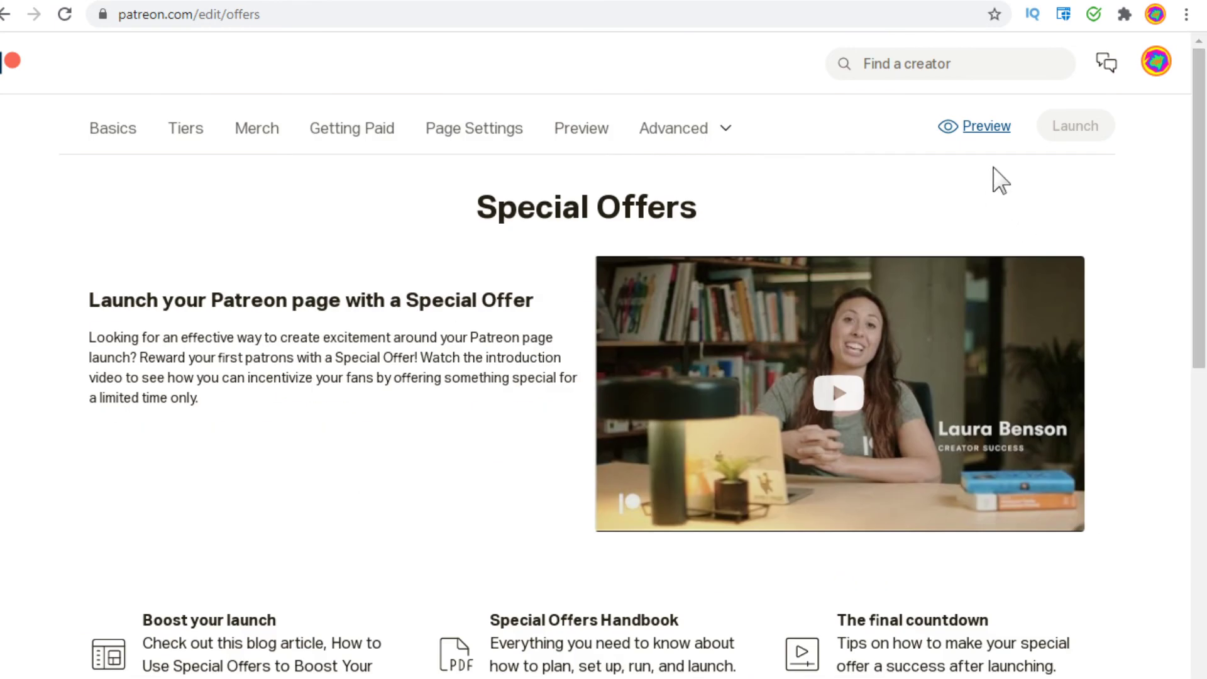
# Step: Open the prospective patrons' preview of the creator page and examine its cover image and membership levels
pyautogui.click(991, 130)
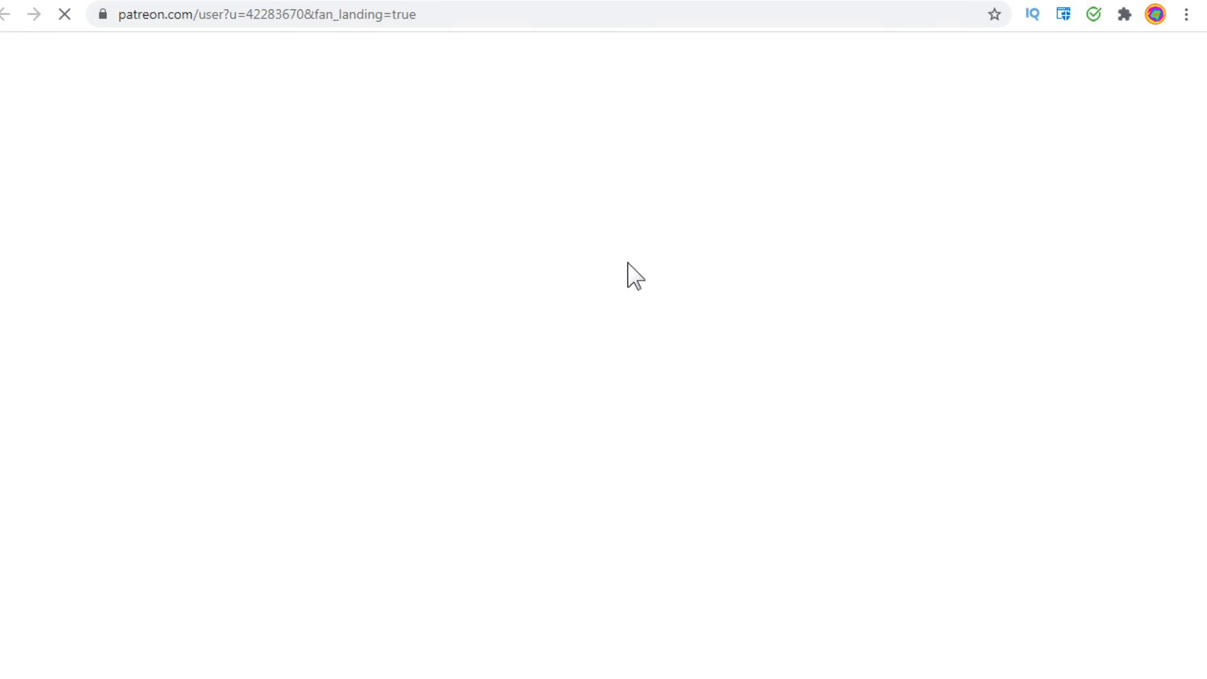
pyautogui.moveTo(1200, 321); pyautogui.dragTo(1205, 144)
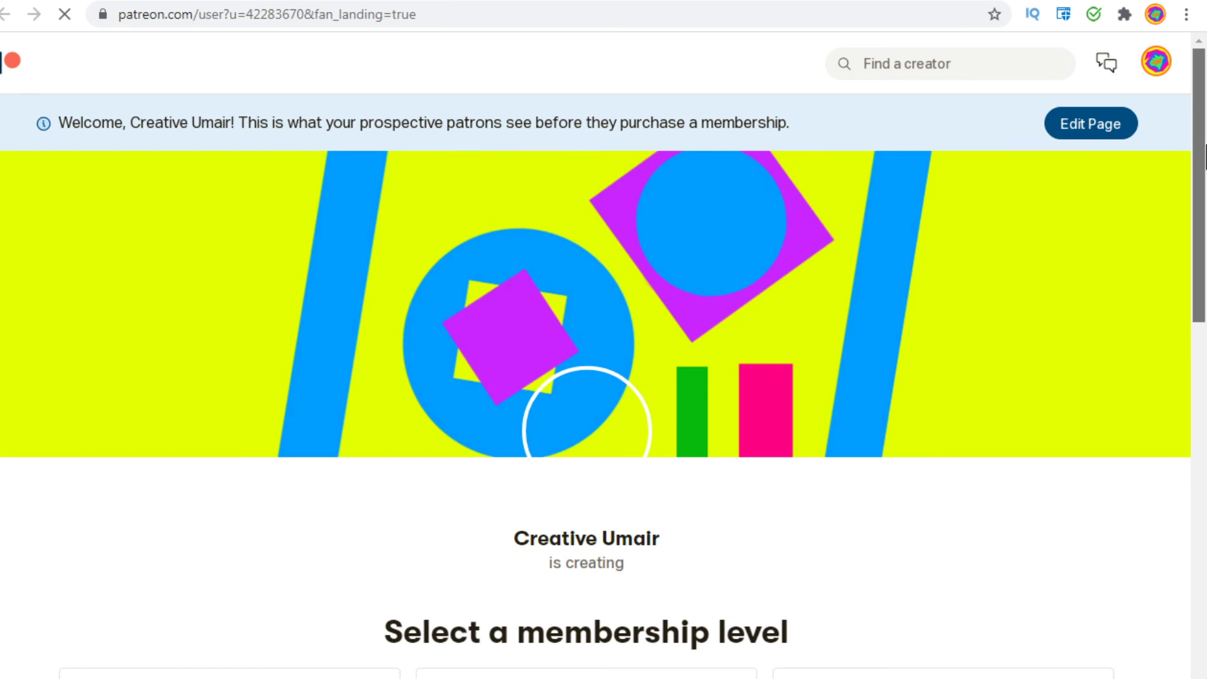
pyautogui.moveTo(1205, 171); pyautogui.dragTo(1205, 198)
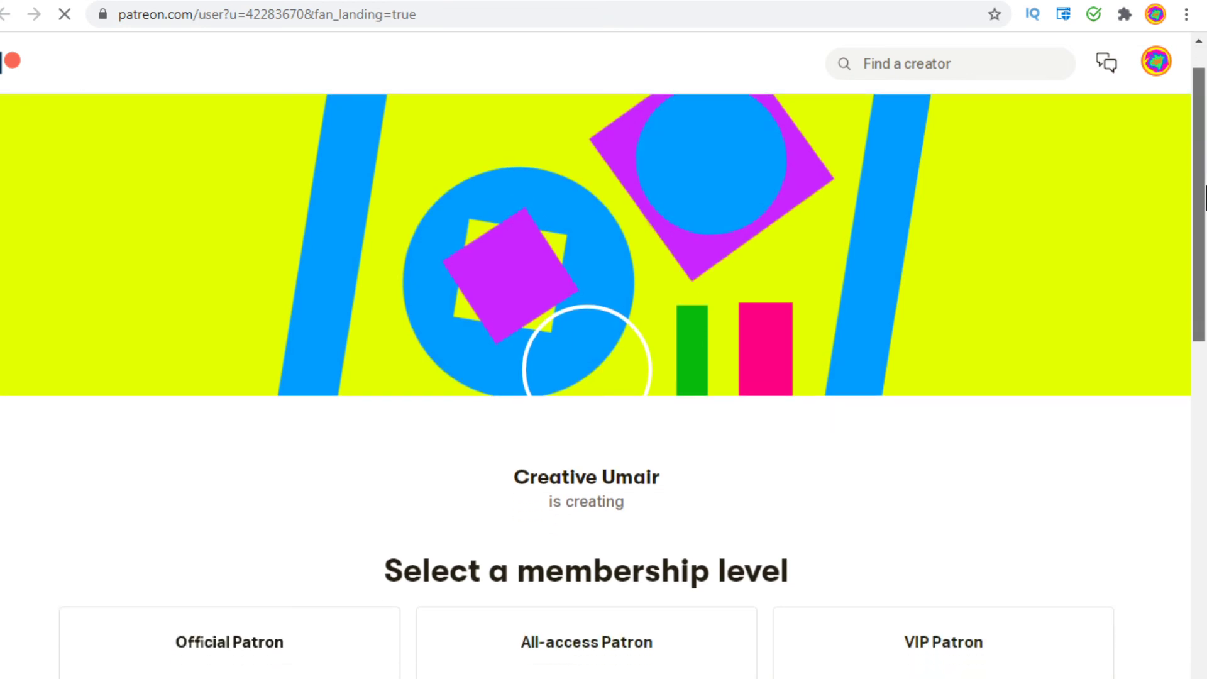
pyautogui.moveTo(1204, 198); pyautogui.dragTo(1198, 315)
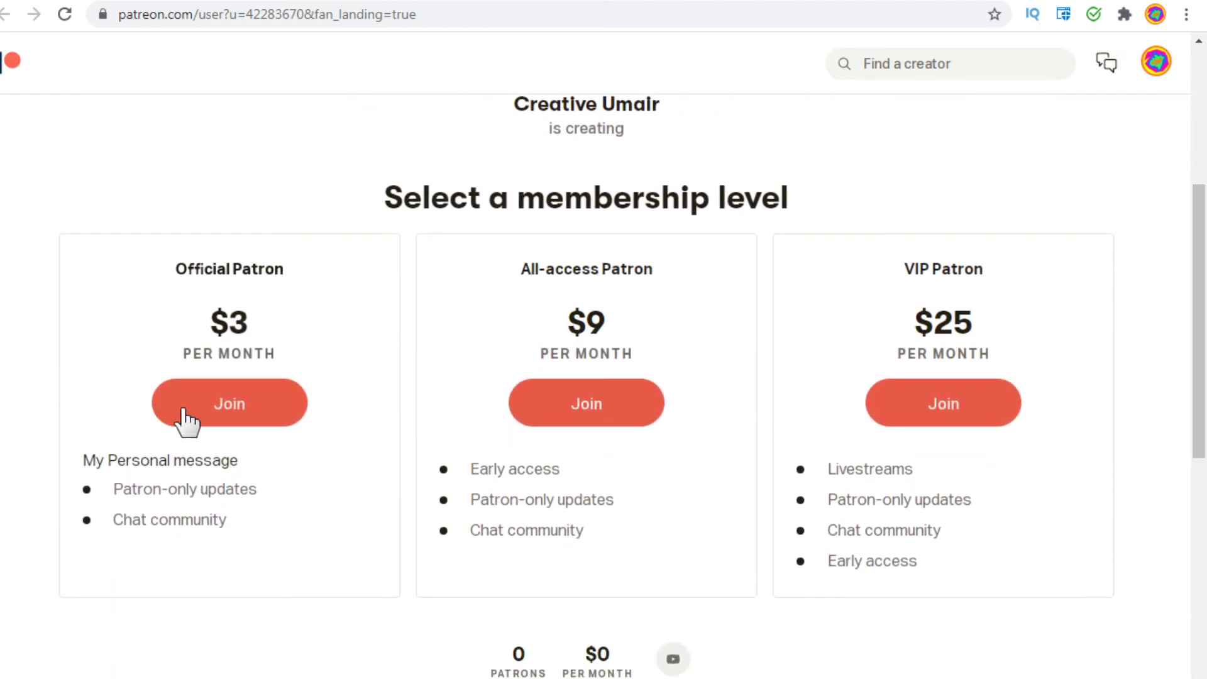
pyautogui.moveTo(980, 376); pyautogui.dragTo(1181, 399)
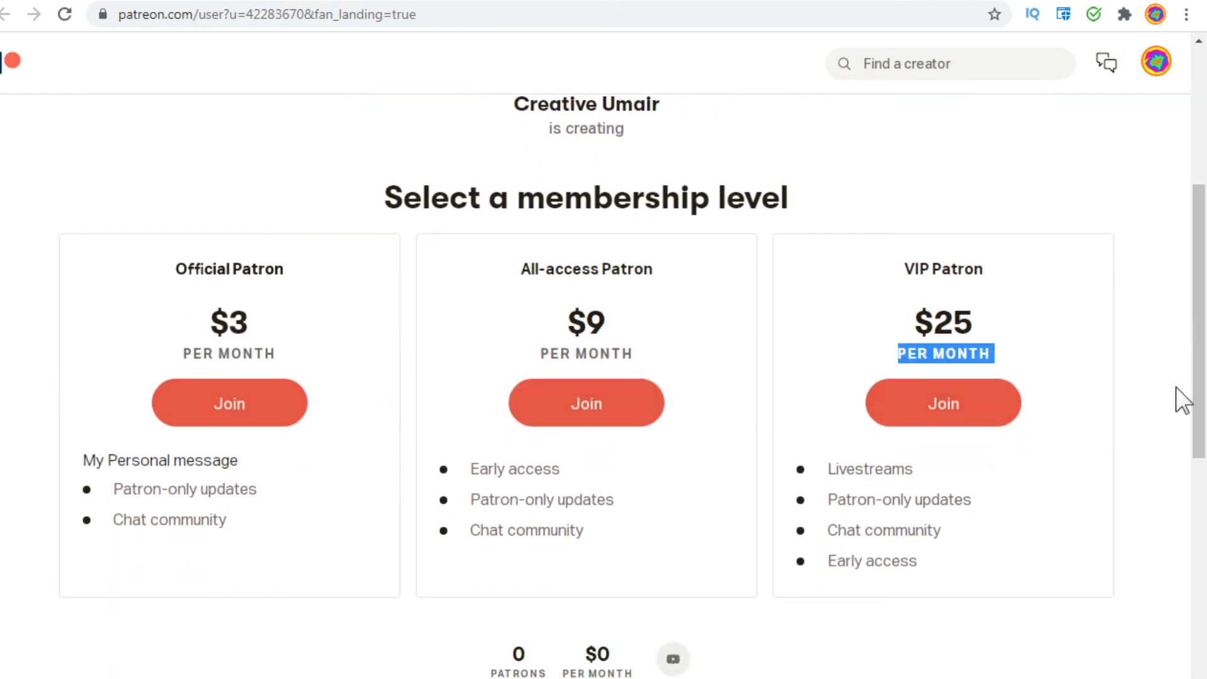
pyautogui.click(1159, 354)
# Step: Review the goals and posts sections on the previewed creator page
pyautogui.scroll(-6, 1177, 444)
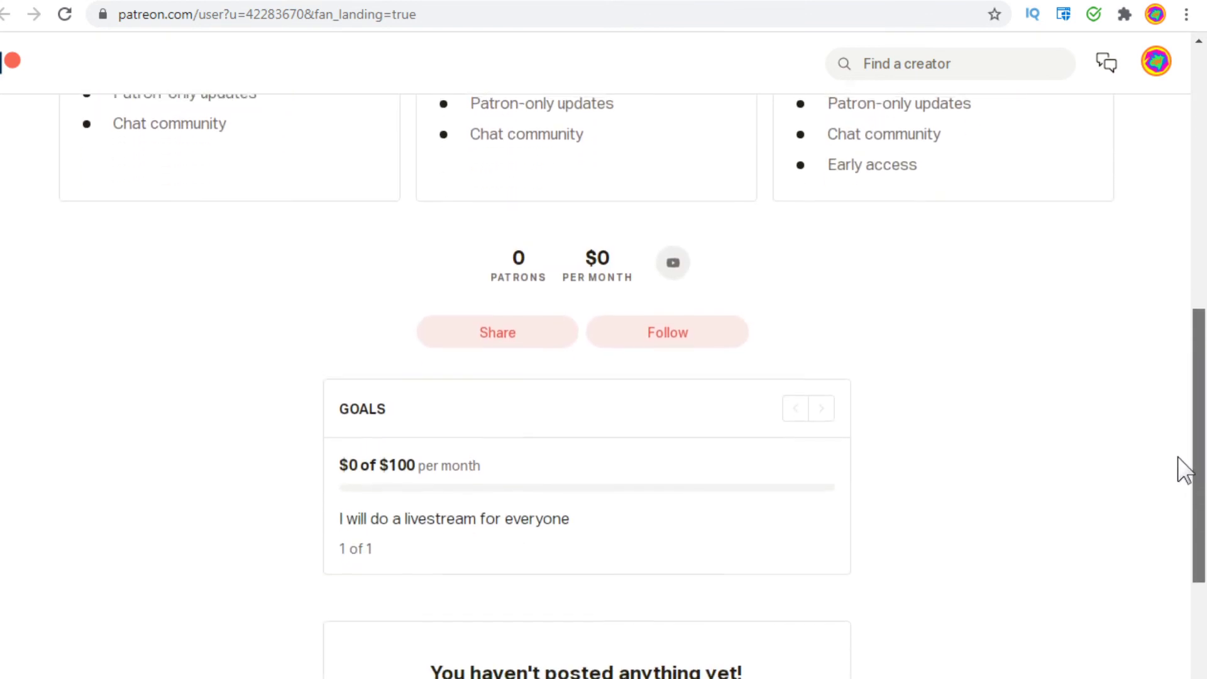
pyautogui.scroll(6, 1184, 470)
pyautogui.moveTo(1197, 402); pyautogui.dragTo(1200, 534)
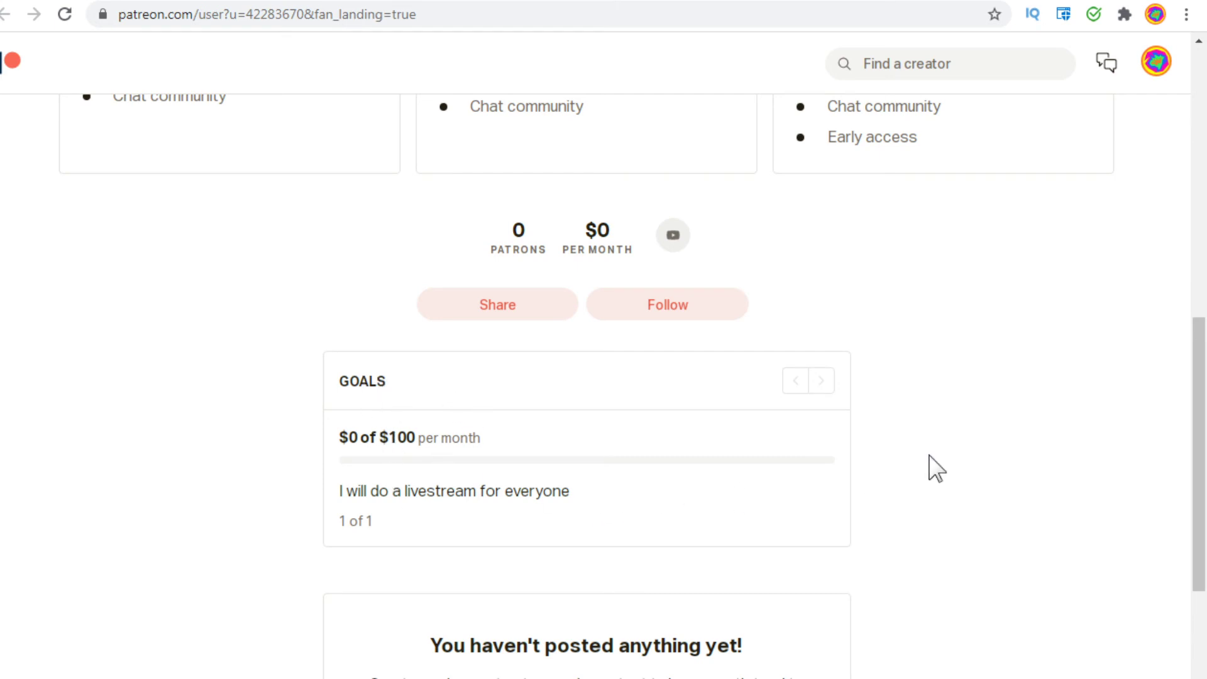
pyautogui.moveTo(1198, 428); pyautogui.dragTo(1202, 526)
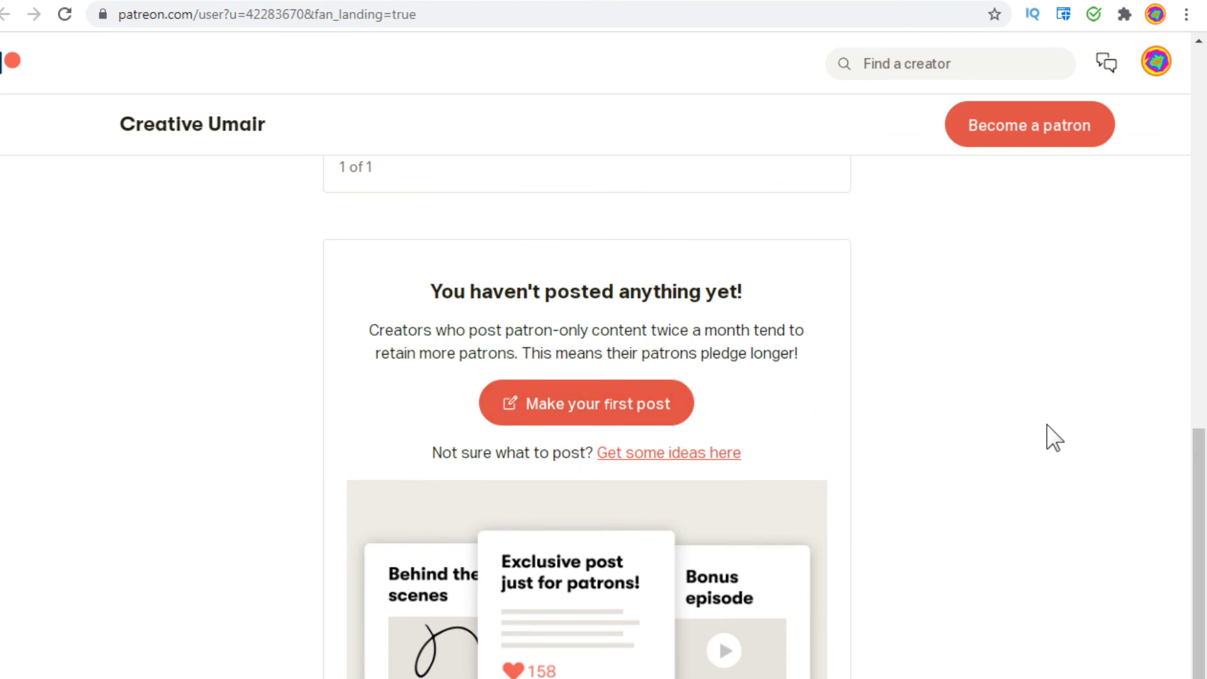
# Step: Look over the rest of the prospective patrons' preview, reopen it, and return to the page editor
pyautogui.scroll(-3, 1197, 503)
pyautogui.scroll(3, 874, 487)
pyautogui.click(634, 464)
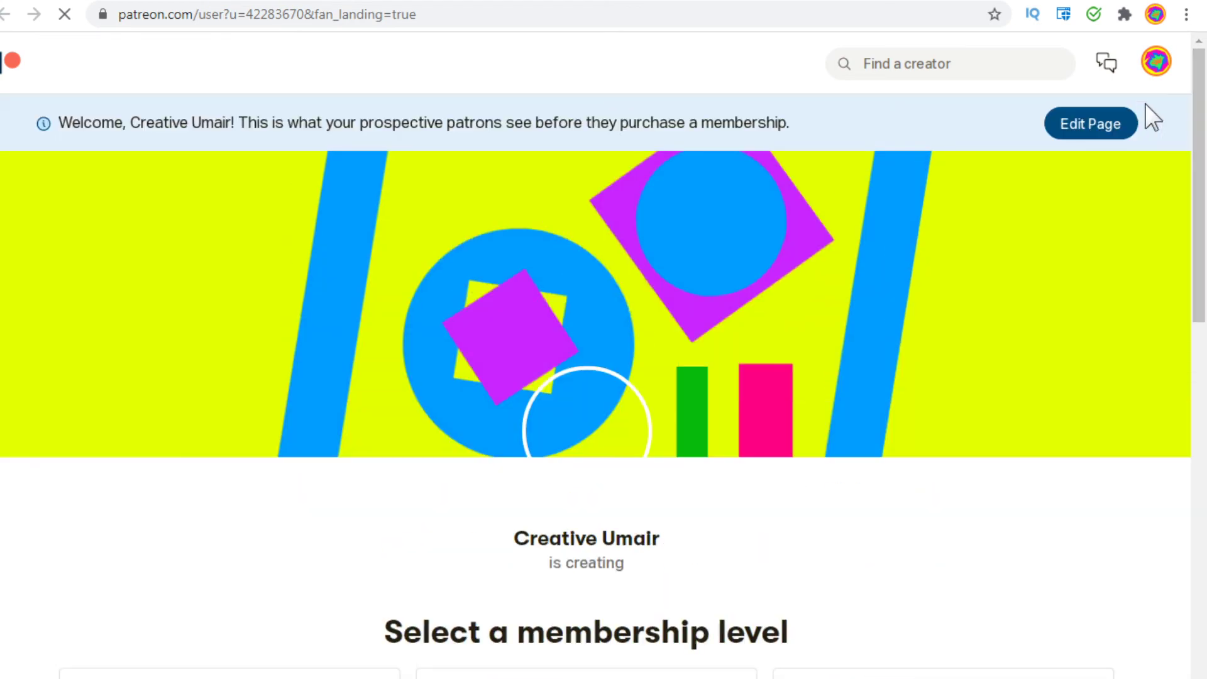
pyautogui.moveTo(1199, 160); pyautogui.dragTo(1203, 678)
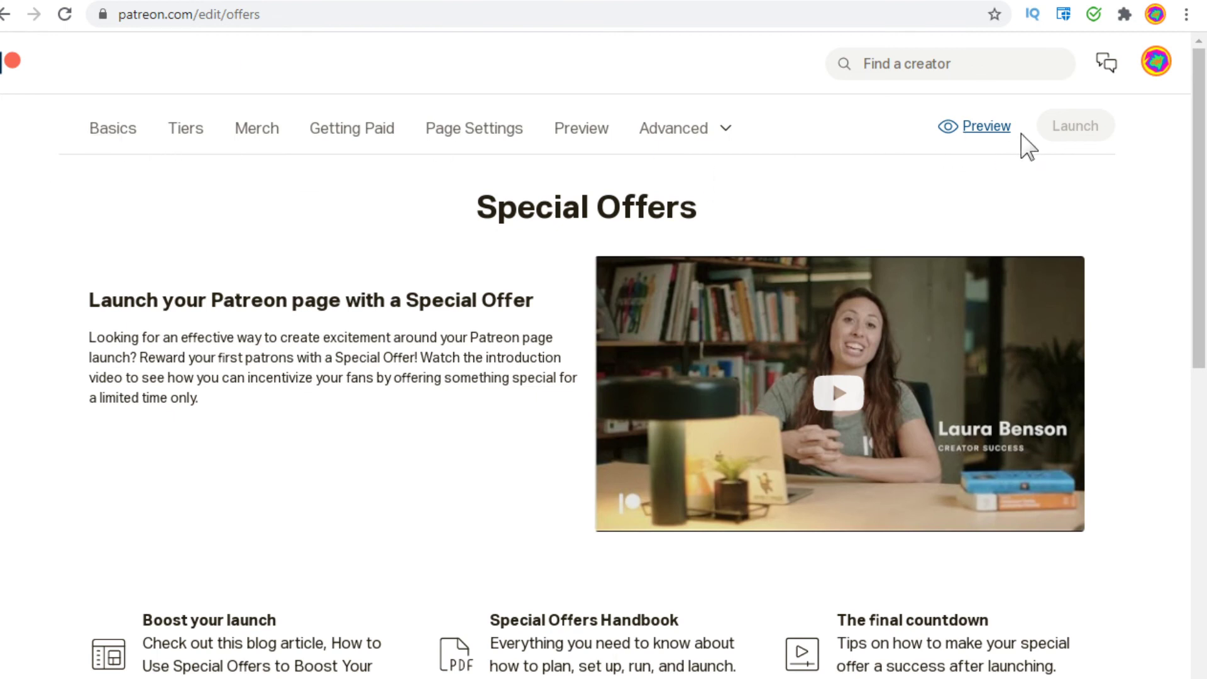
pyautogui.click(984, 130)
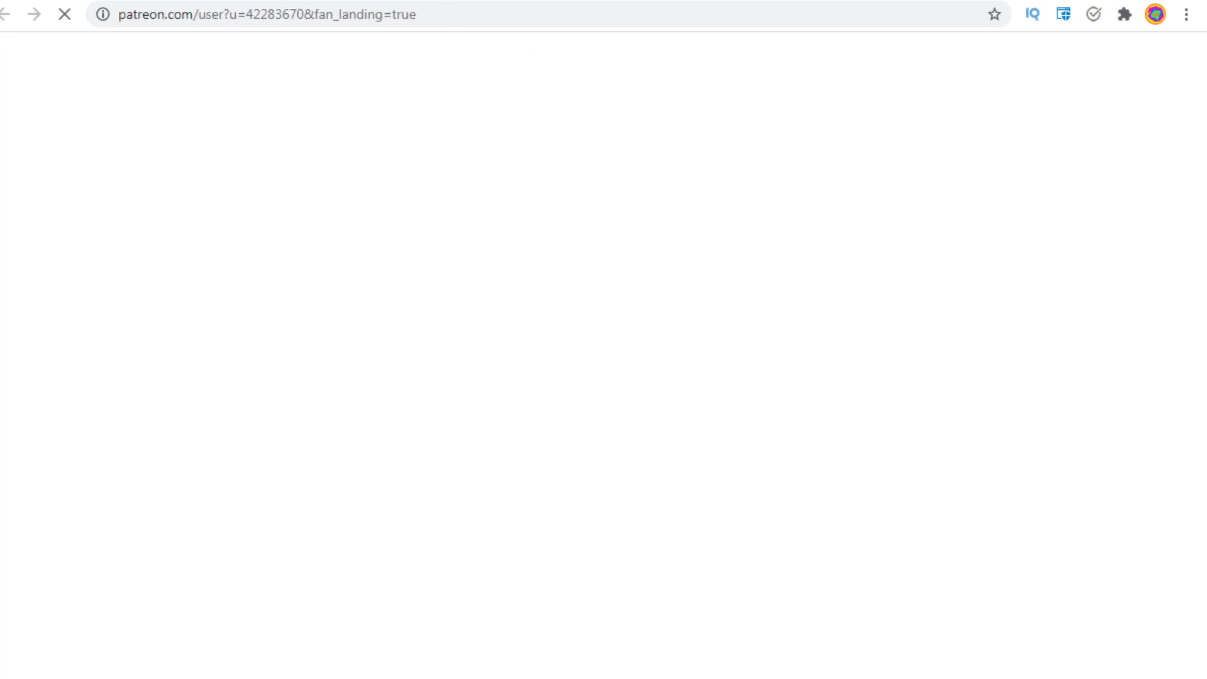
pyautogui.hotkey('ctrl', 'w')
pyautogui.click(439, 0)
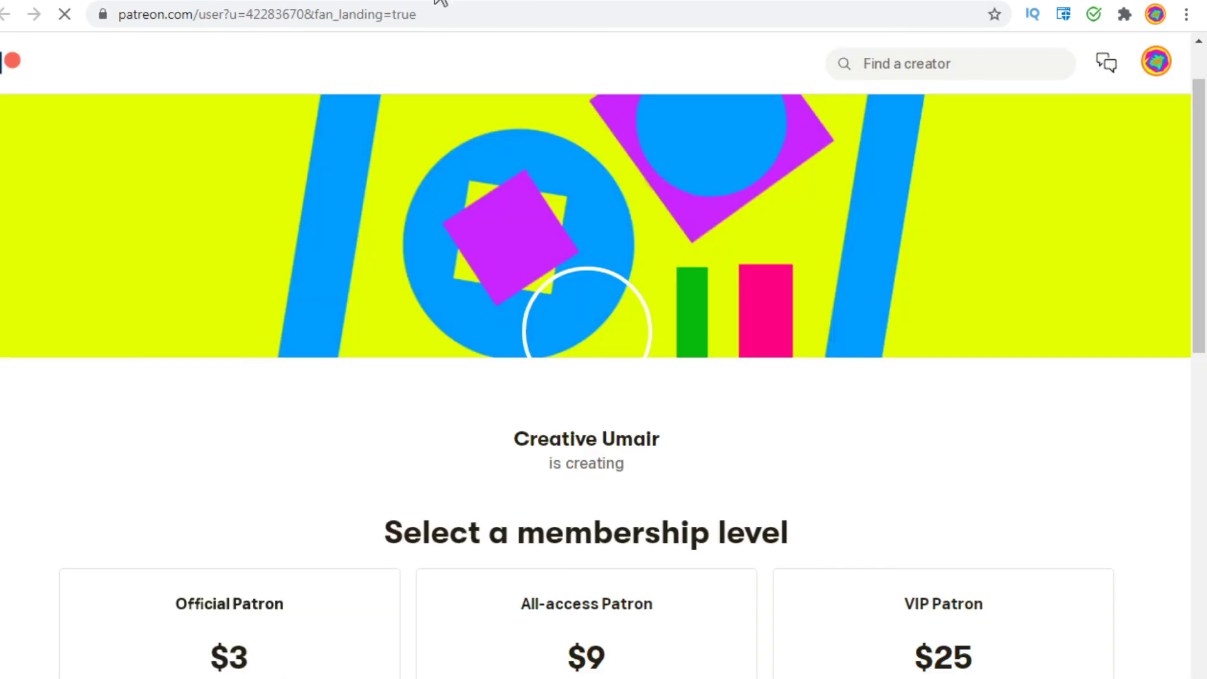
pyautogui.hotkey('ctrl', 'w')
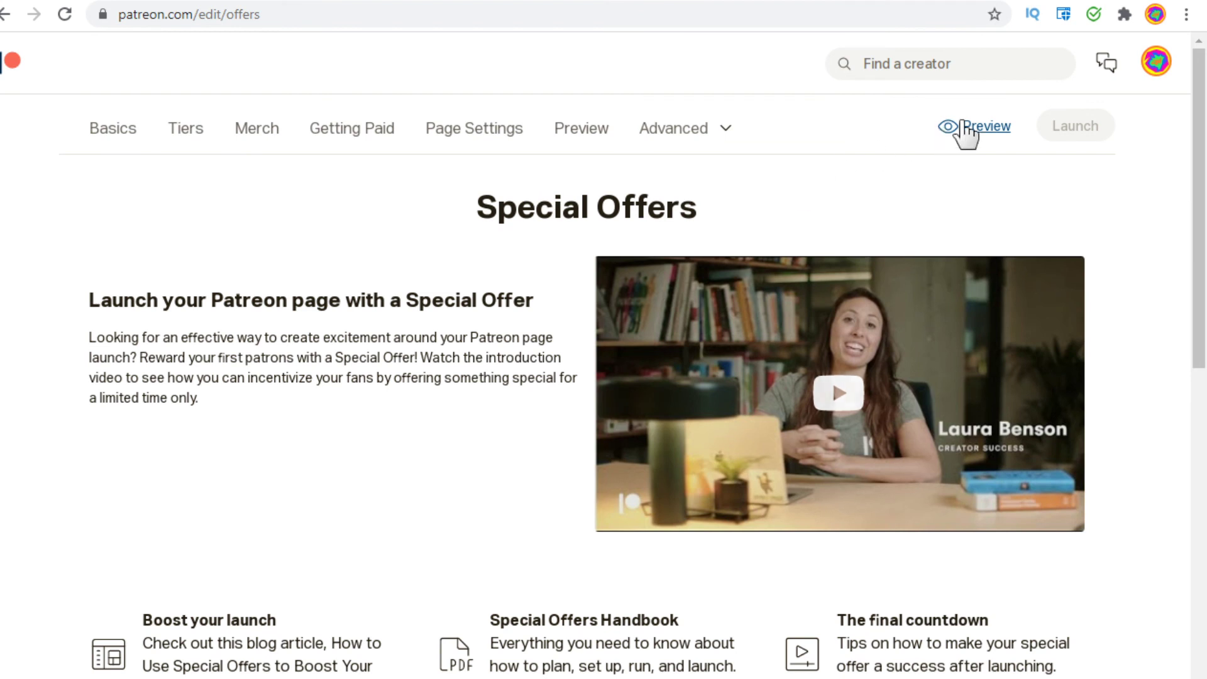
# Step: Fill in what is being created as "Educational Videos" in the page's Basics and save the changes
pyautogui.click(102, 135)
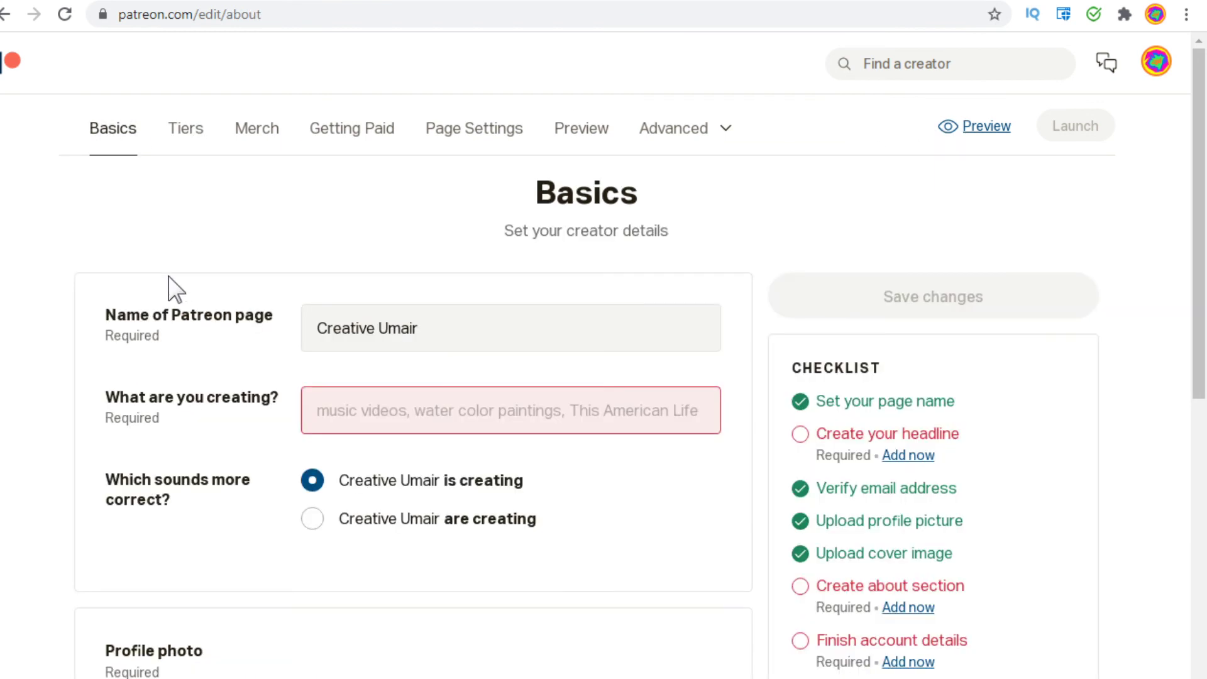
pyautogui.click(461, 414)
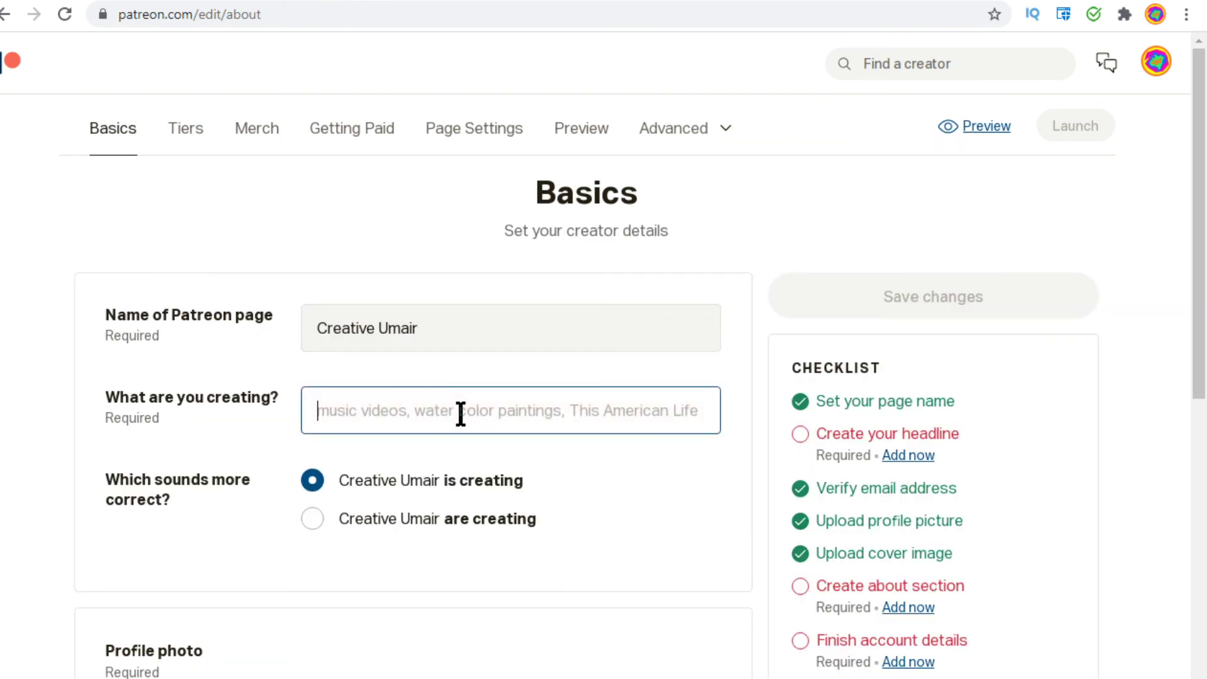
pyautogui.write('E')
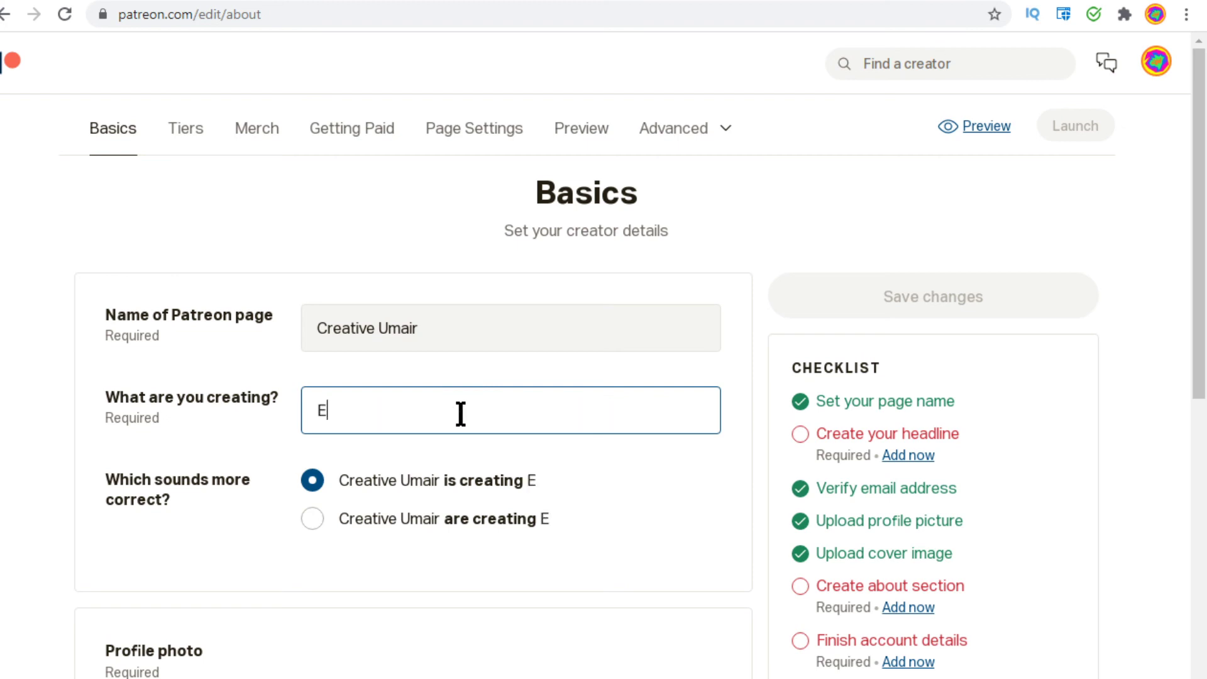
pyautogui.write('ducational CVideos')
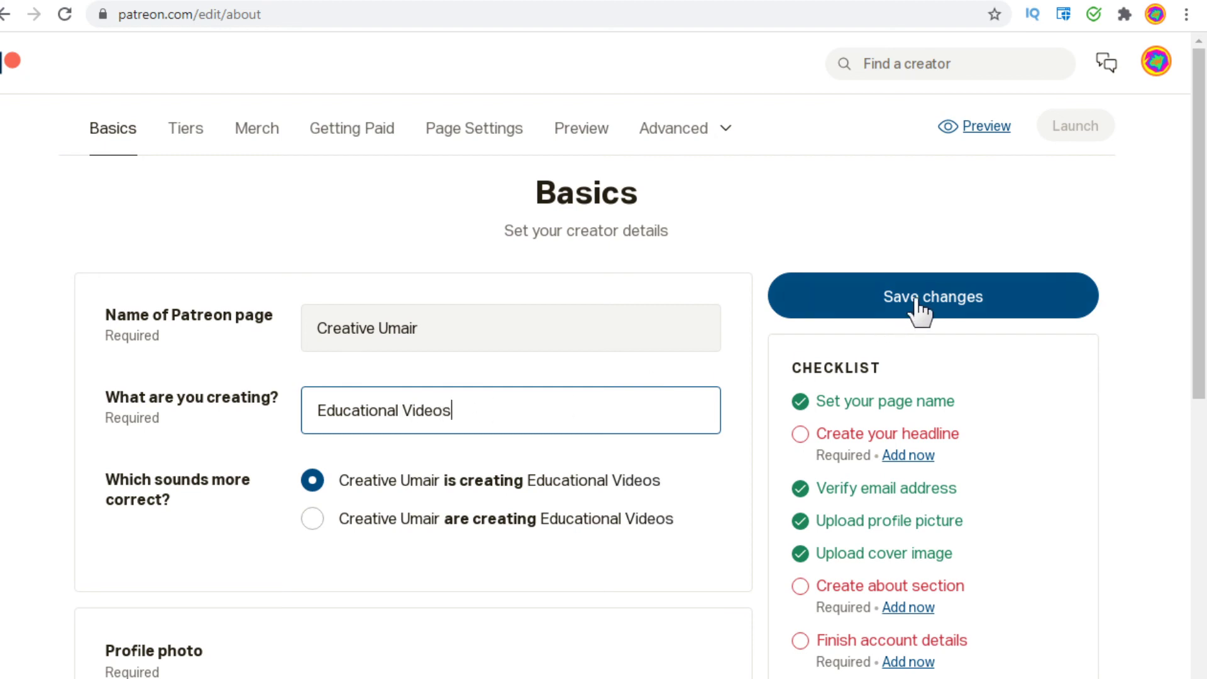
pyautogui.click(918, 309)
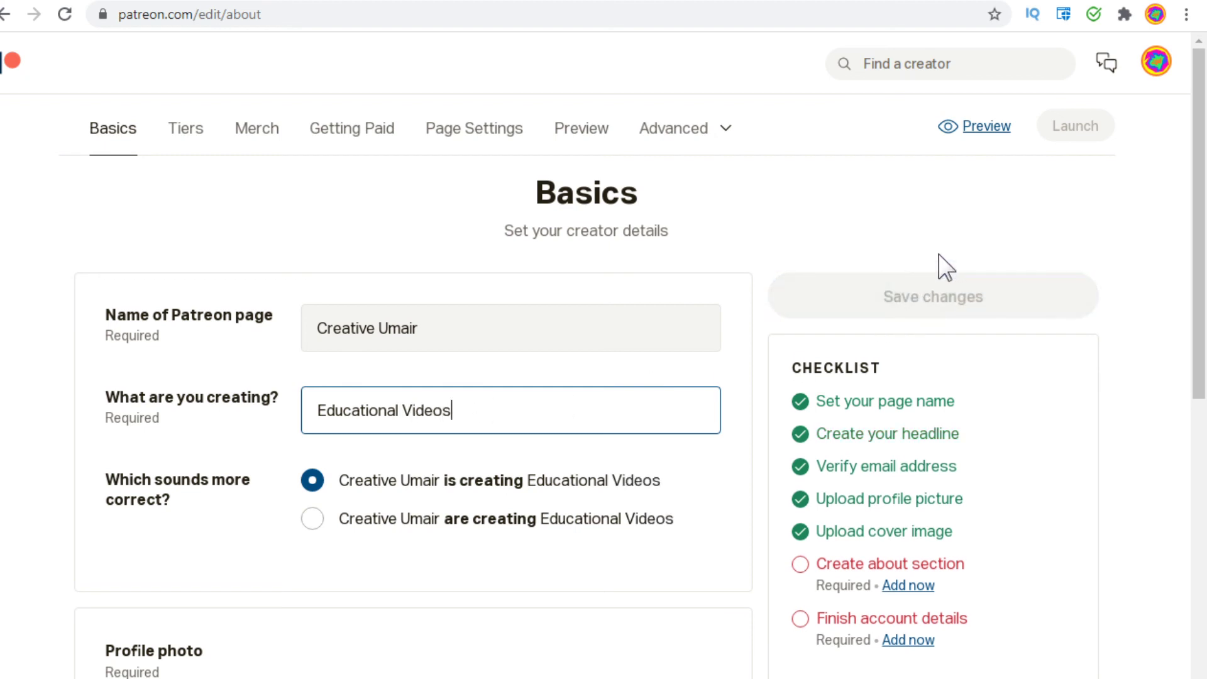
# Step: Try to launch the creator page and briefly open its preview
pyautogui.doubleClick(1067, 128)
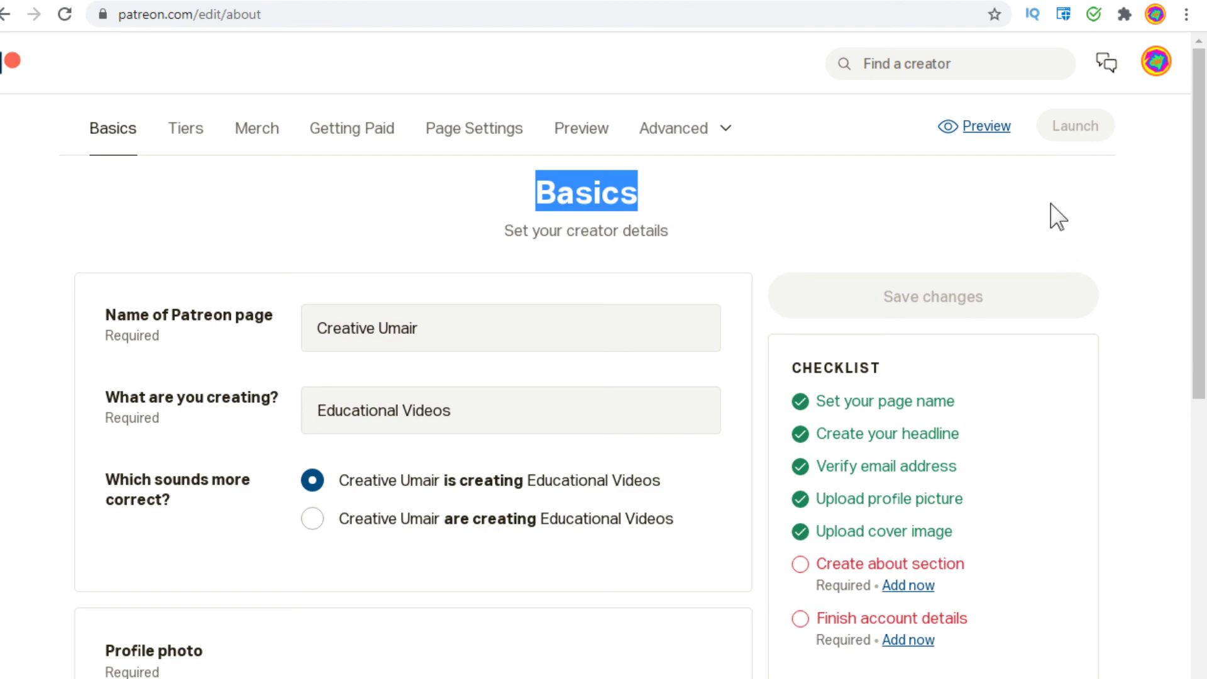
pyautogui.moveTo(1199, 257)
pyautogui.mouseDown()
pyautogui.moveTo(1198, 653)
pyautogui.moveTo(1198, 257)
pyautogui.mouseUp()
pyautogui.click(998, 128)
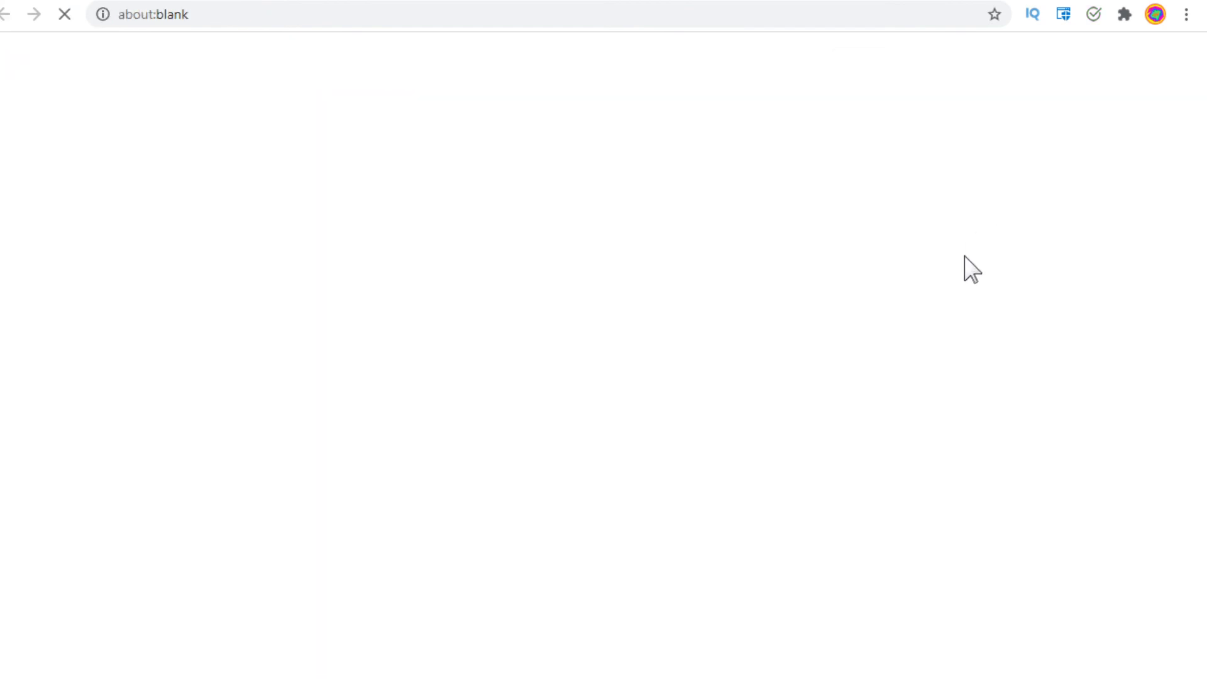
pyautogui.hotkey('ctrl', 'w')
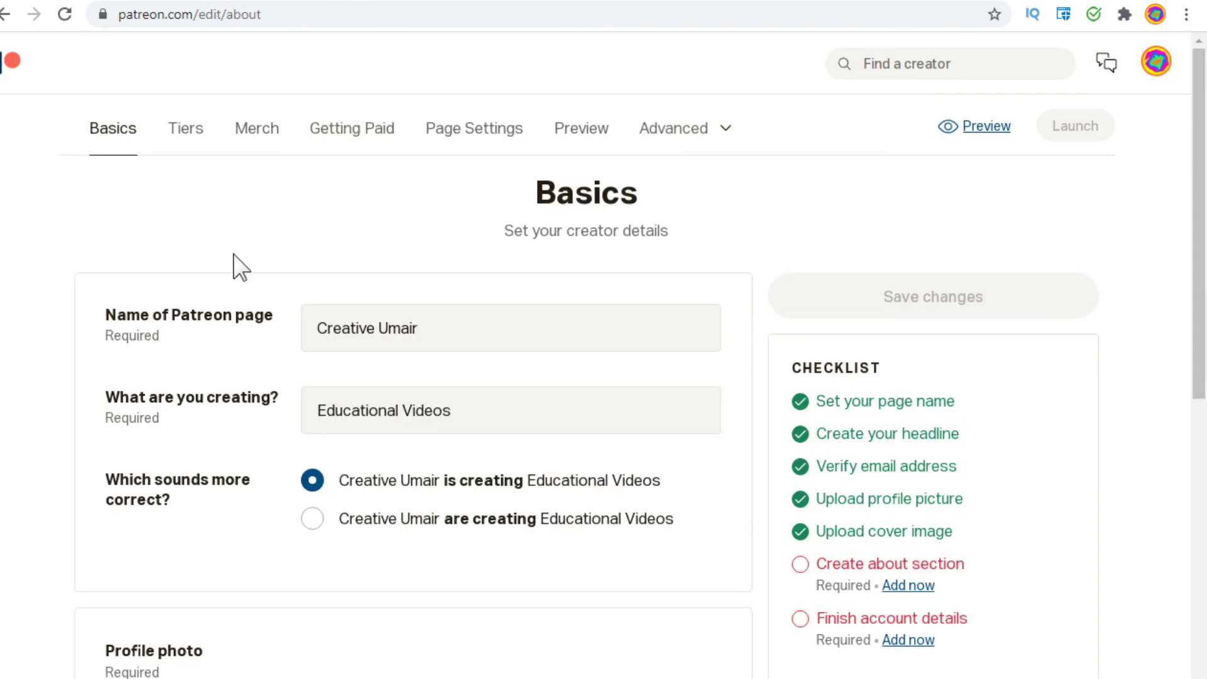
# Step: Check the account options and reopen the page setup with Finish page
pyautogui.click(1155, 63)
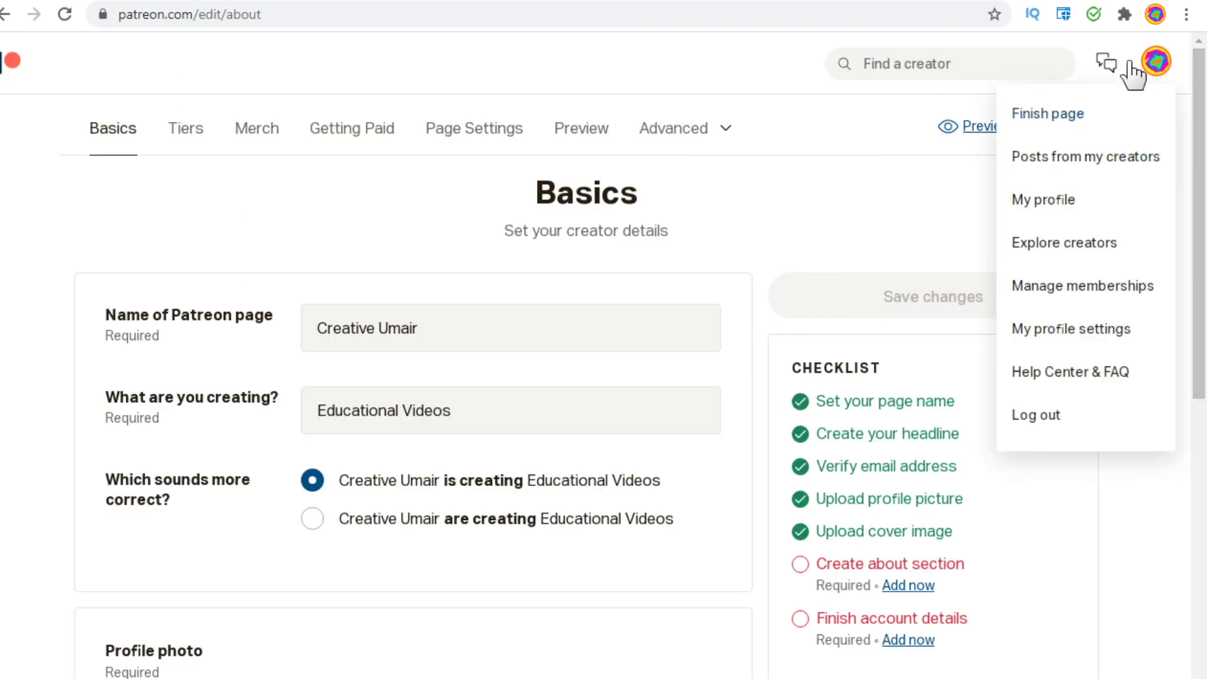
pyautogui.click(1155, 63)
pyautogui.click(1170, 66)
pyautogui.click(1063, 121)
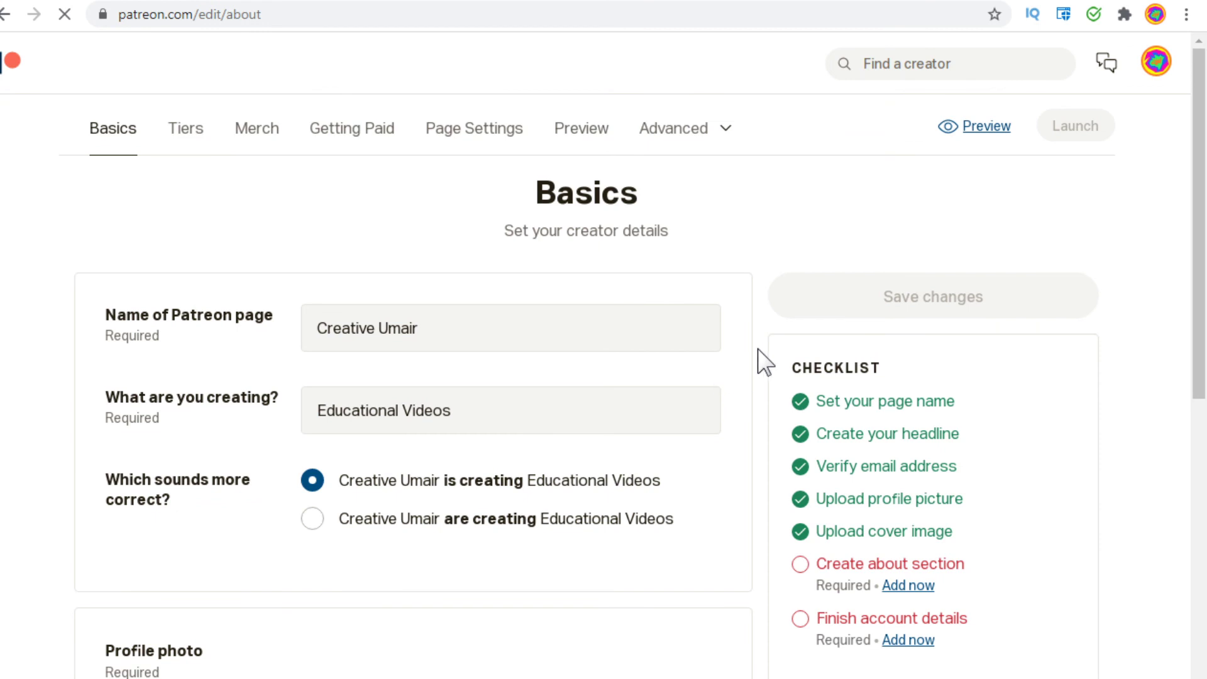
pyautogui.click(1155, 63)
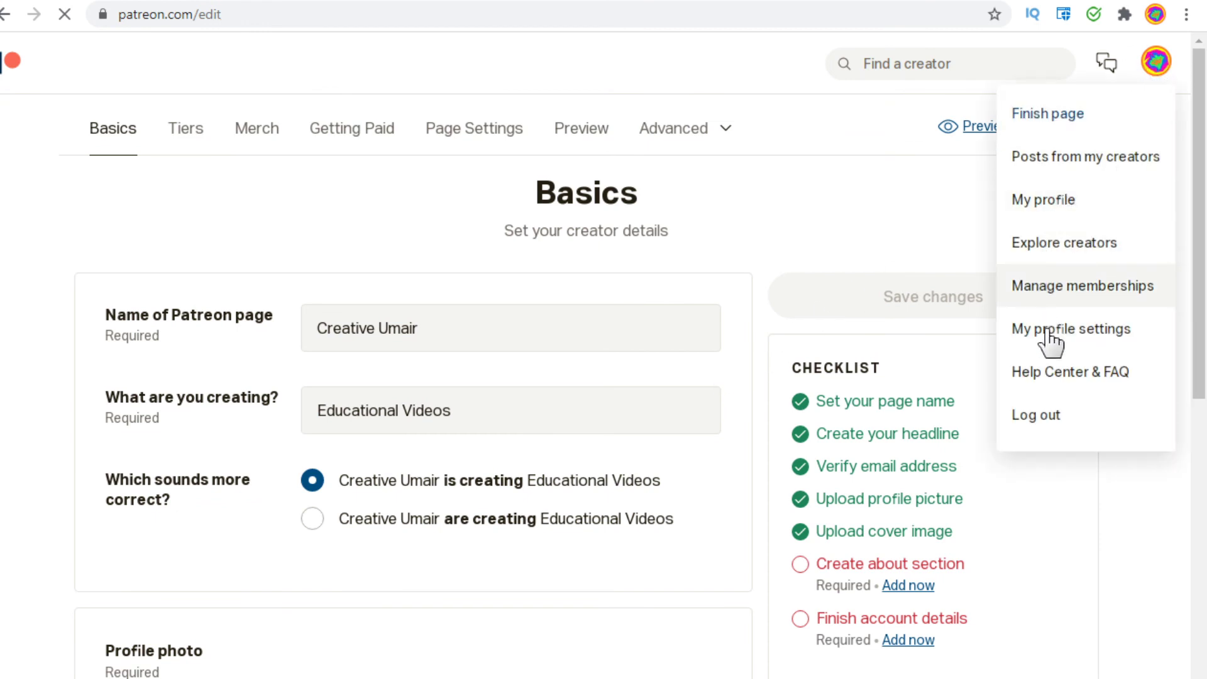
pyautogui.click(1053, 416)
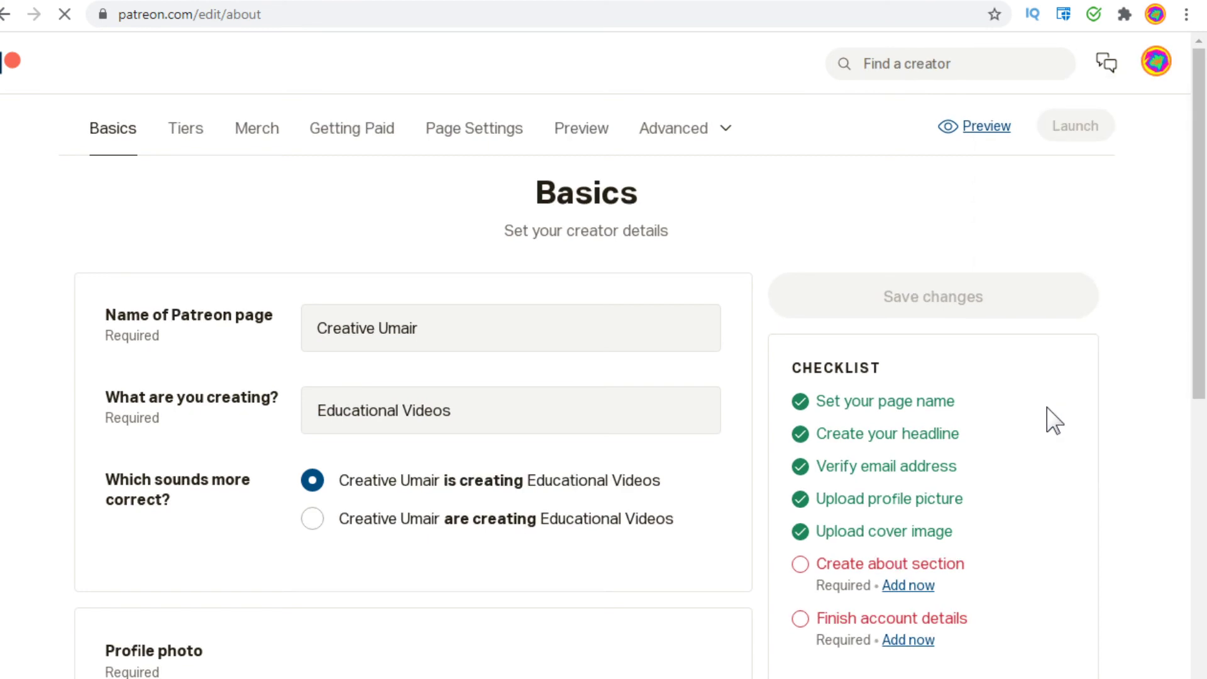
# Step: Review the required items in the setup checklist and the list of advanced page settings
pyautogui.moveTo(1199, 269); pyautogui.dragTo(1204, 380)
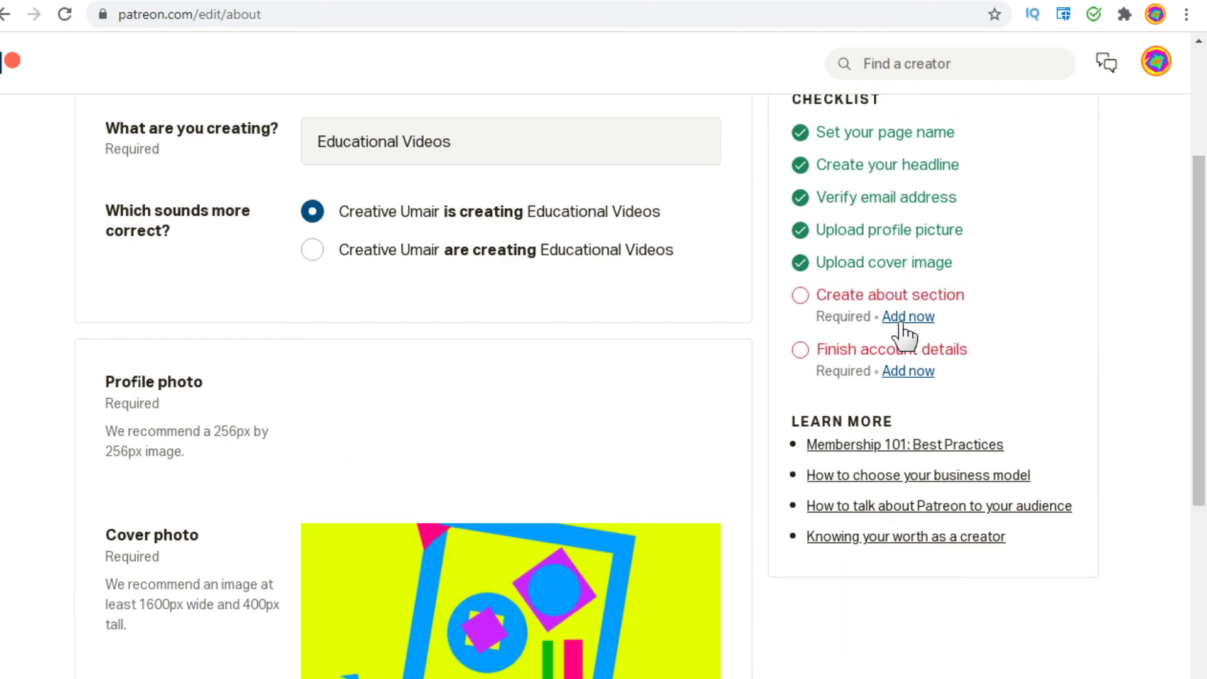
pyautogui.moveTo(1200, 346); pyautogui.dragTo(1201, 201)
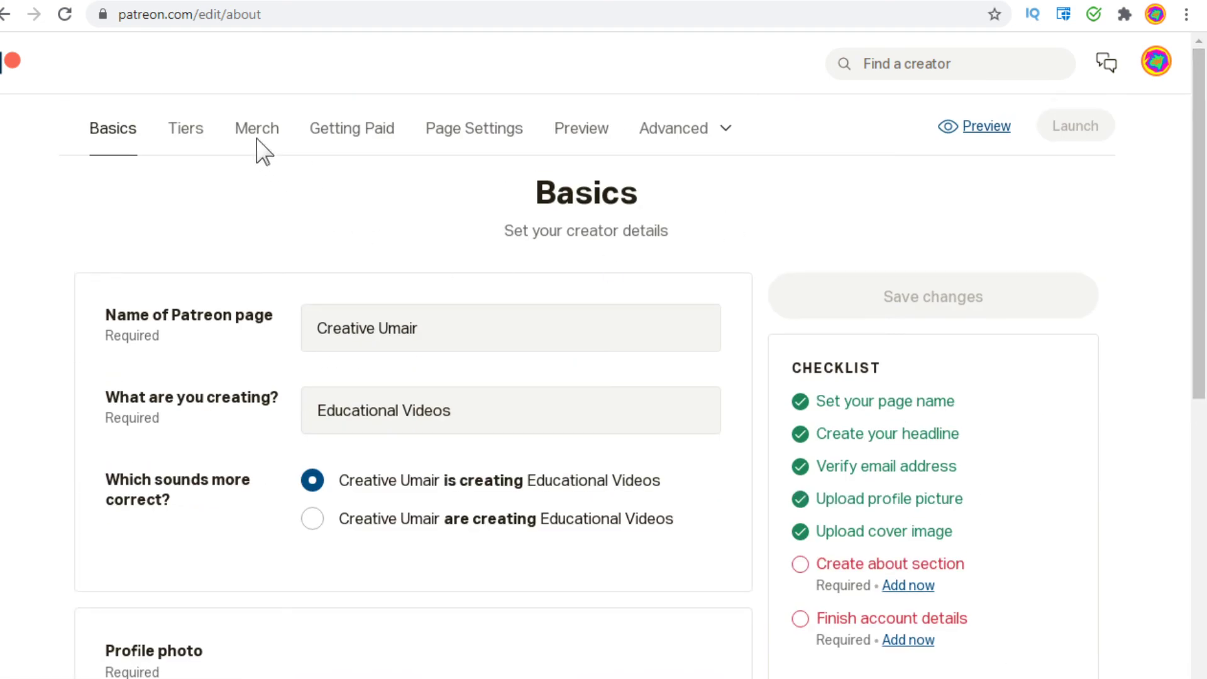
pyautogui.click(648, 132)
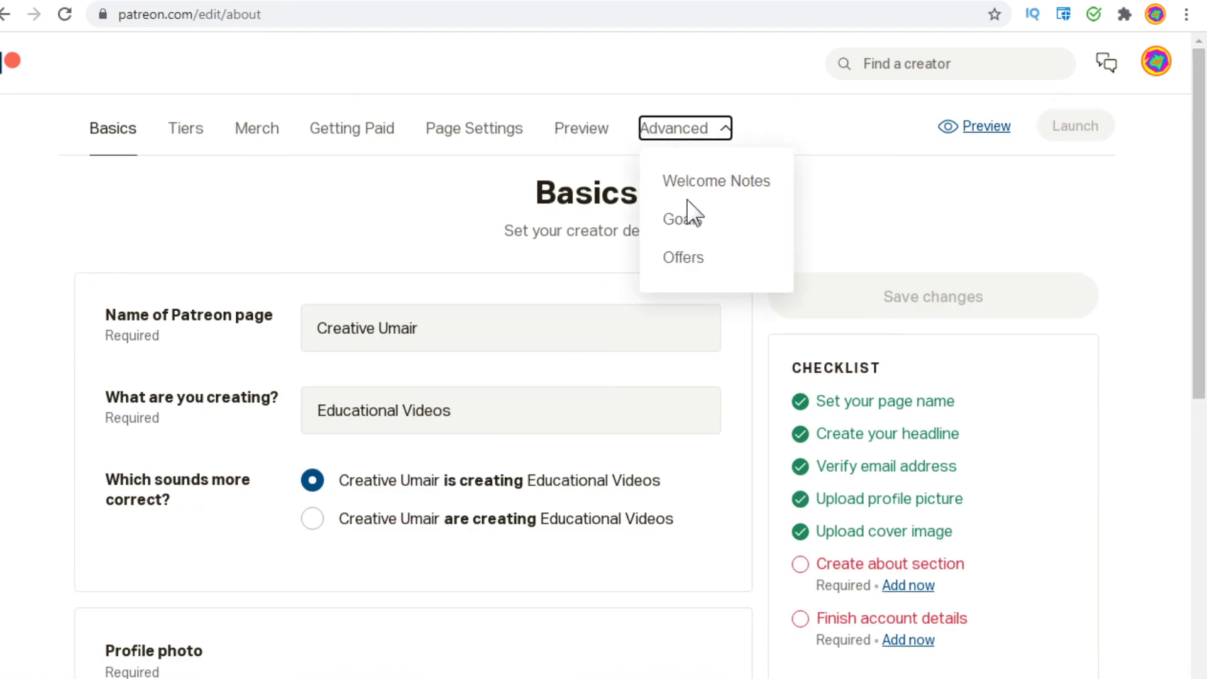
pyautogui.click(1149, 261)
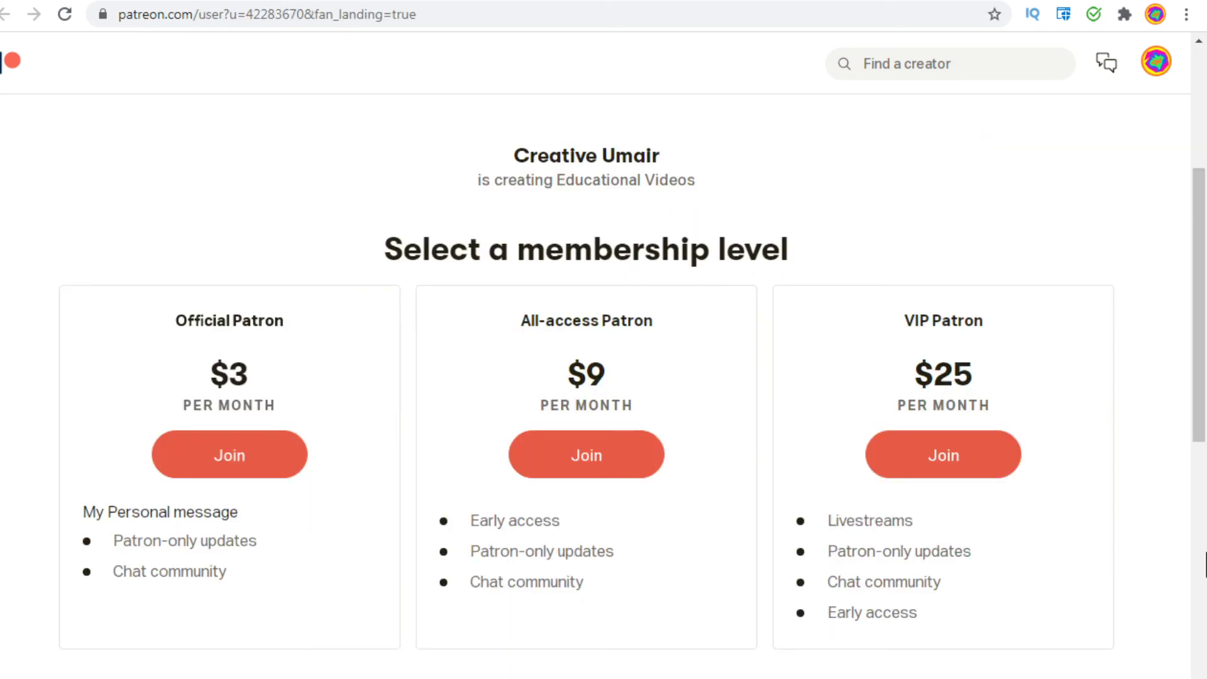
# Step: Start the first post from the creator page preview, choosing Images as the post type
pyautogui.scroll(-10, 1205, 564)
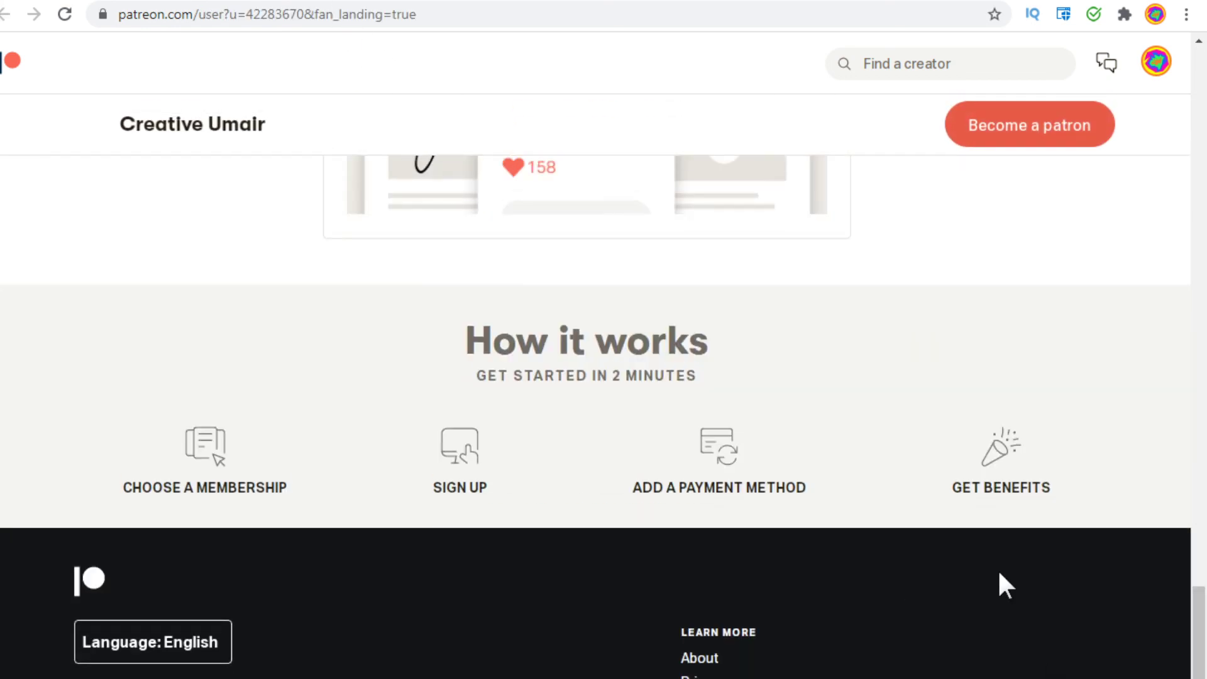
pyautogui.scroll(6, 910, 593)
pyautogui.click(544, 314)
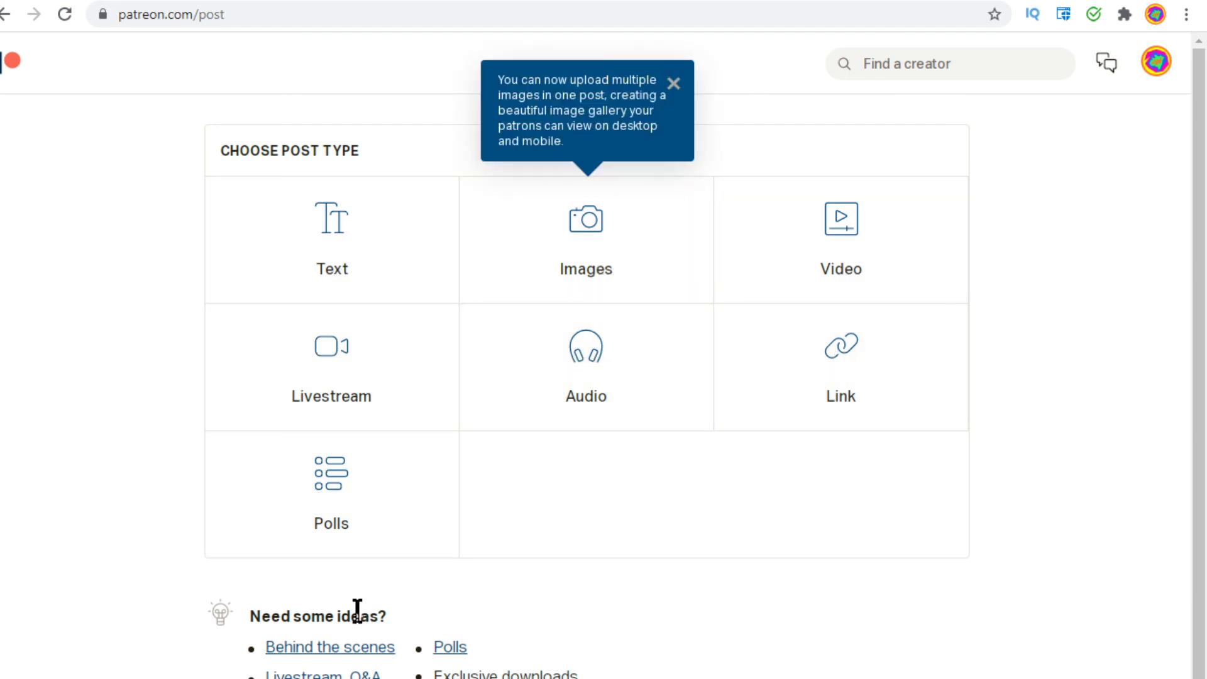
pyautogui.click(618, 217)
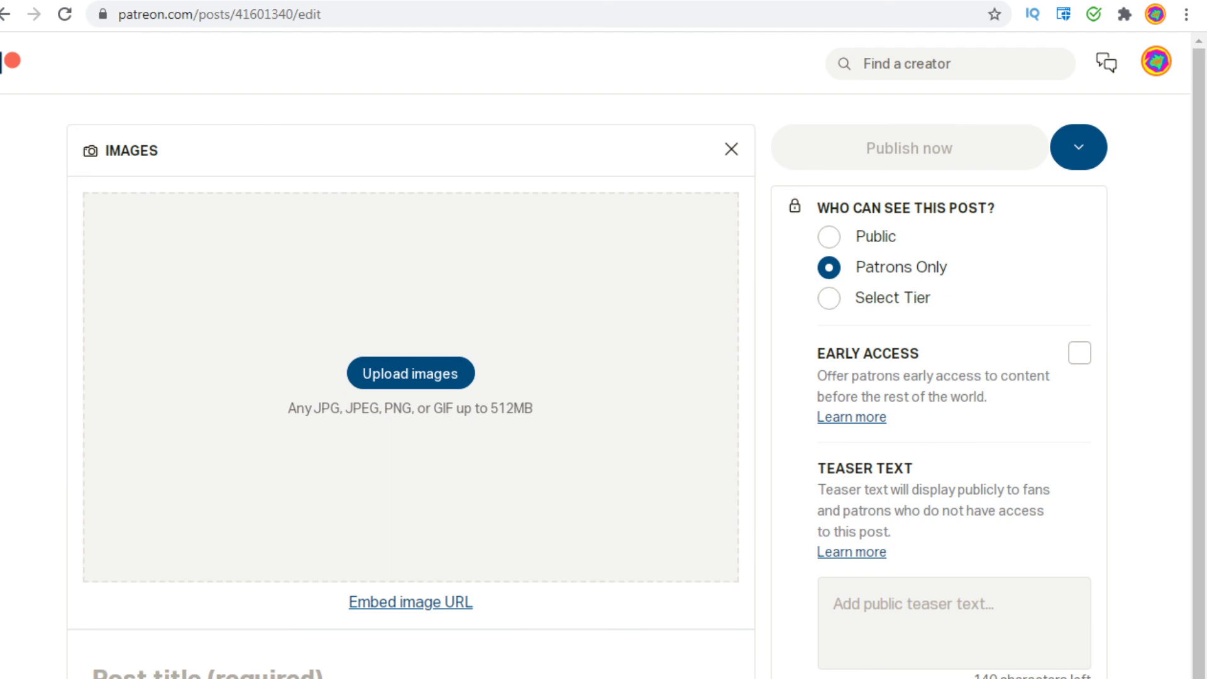
# Step: Title the image post "My freest patreon post"
pyautogui.click(367, 474)
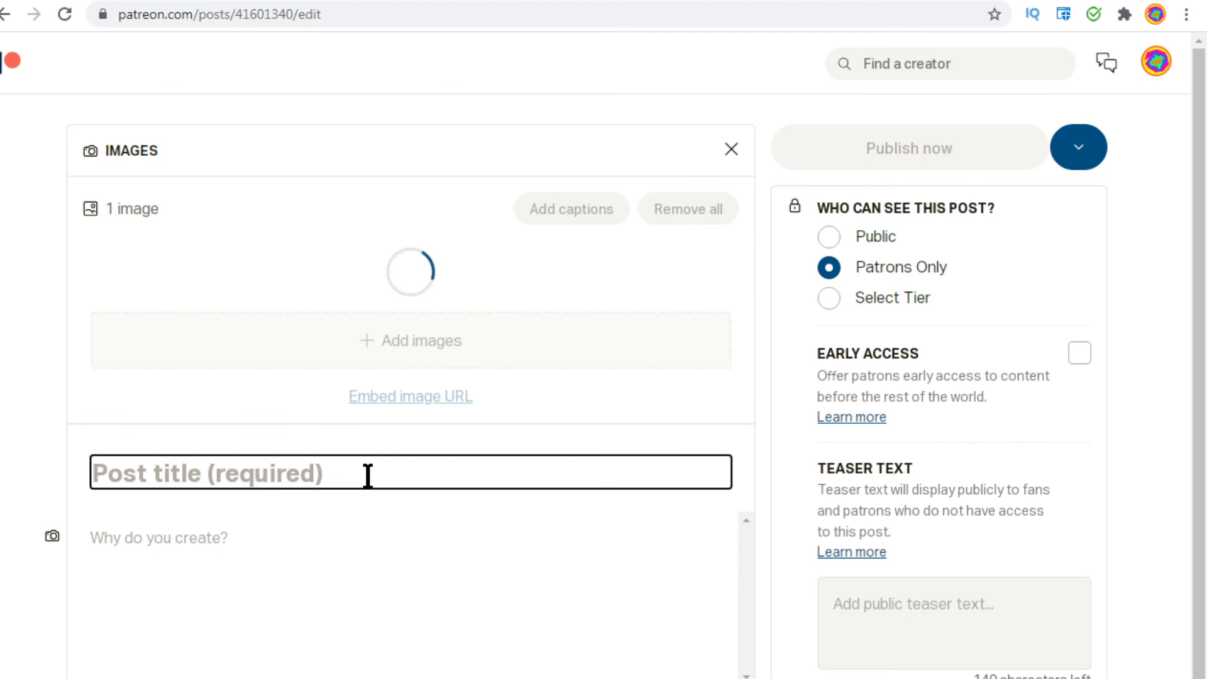
pyautogui.write('My frist p')
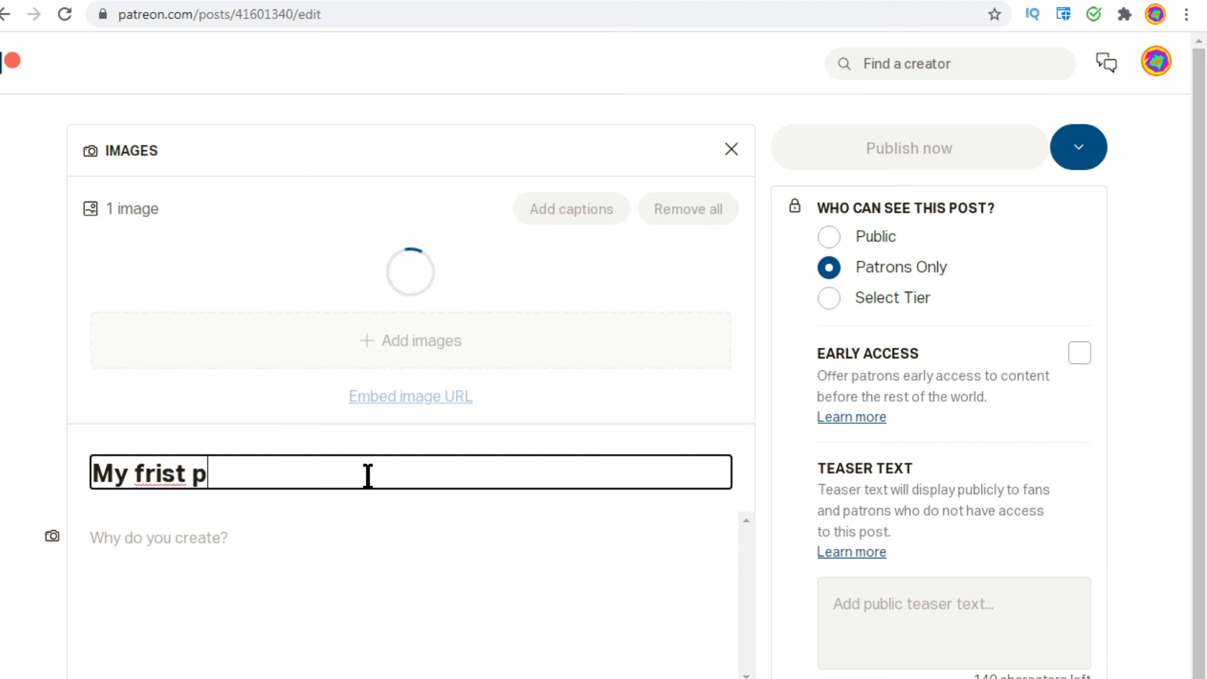
pyautogui.write('atreon ')
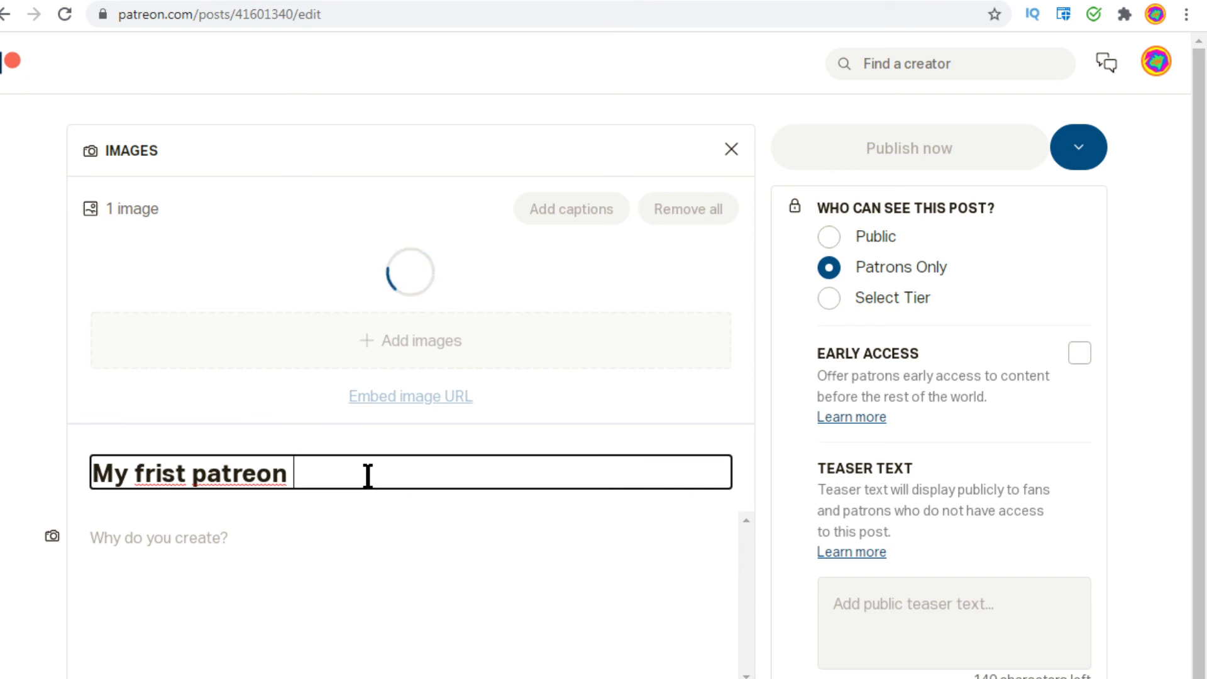
pyautogui.write('post')
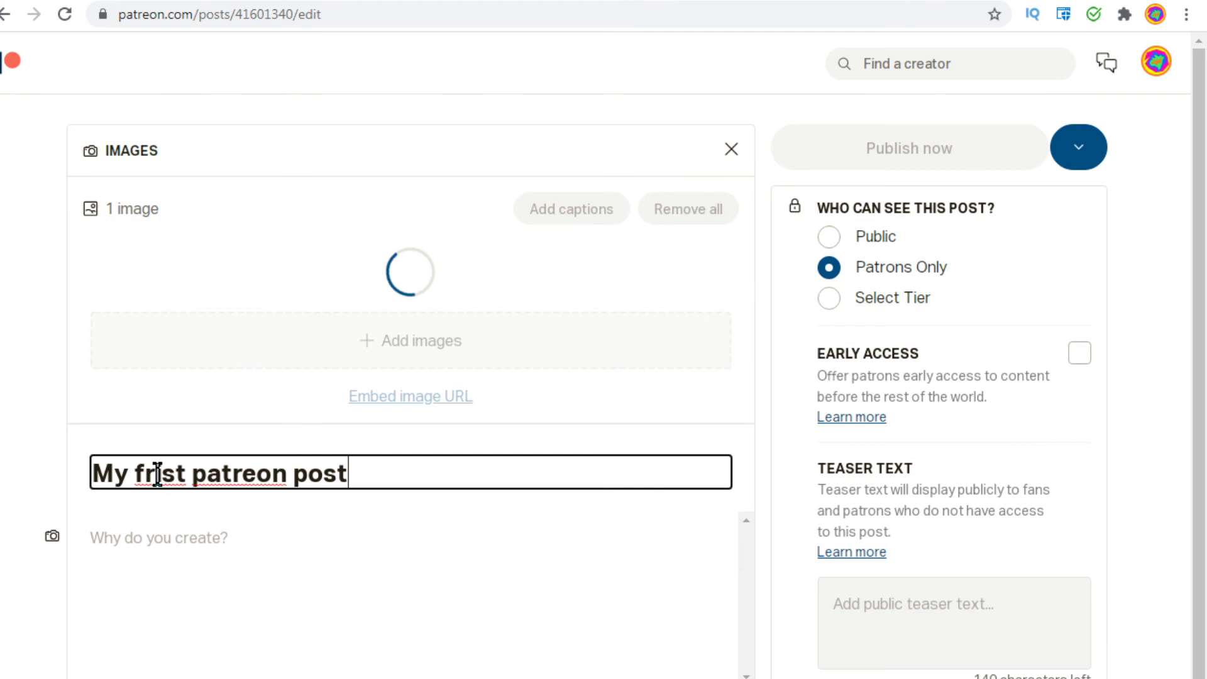
pyautogui.doubleClick(158, 474)
pyautogui.write('freest')
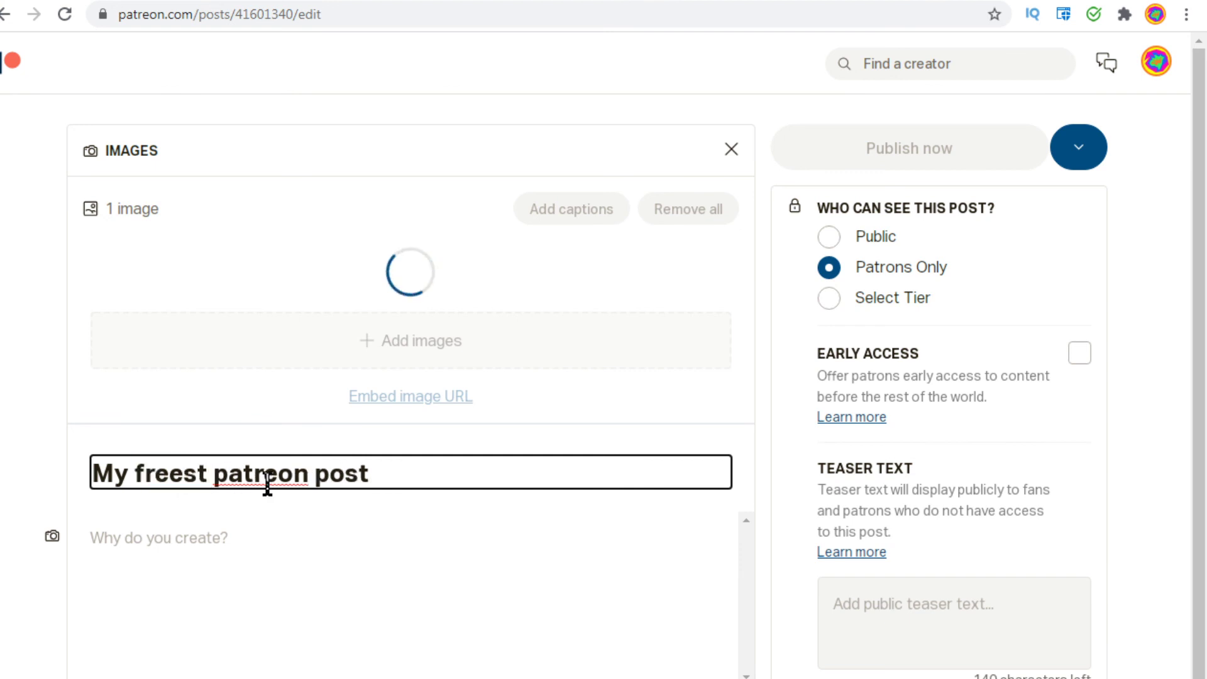
# Step: Make the post visible to the Public and enter the body text "This is my first patreon post for everyone"
pyautogui.scroll(-1, 1200, 302)
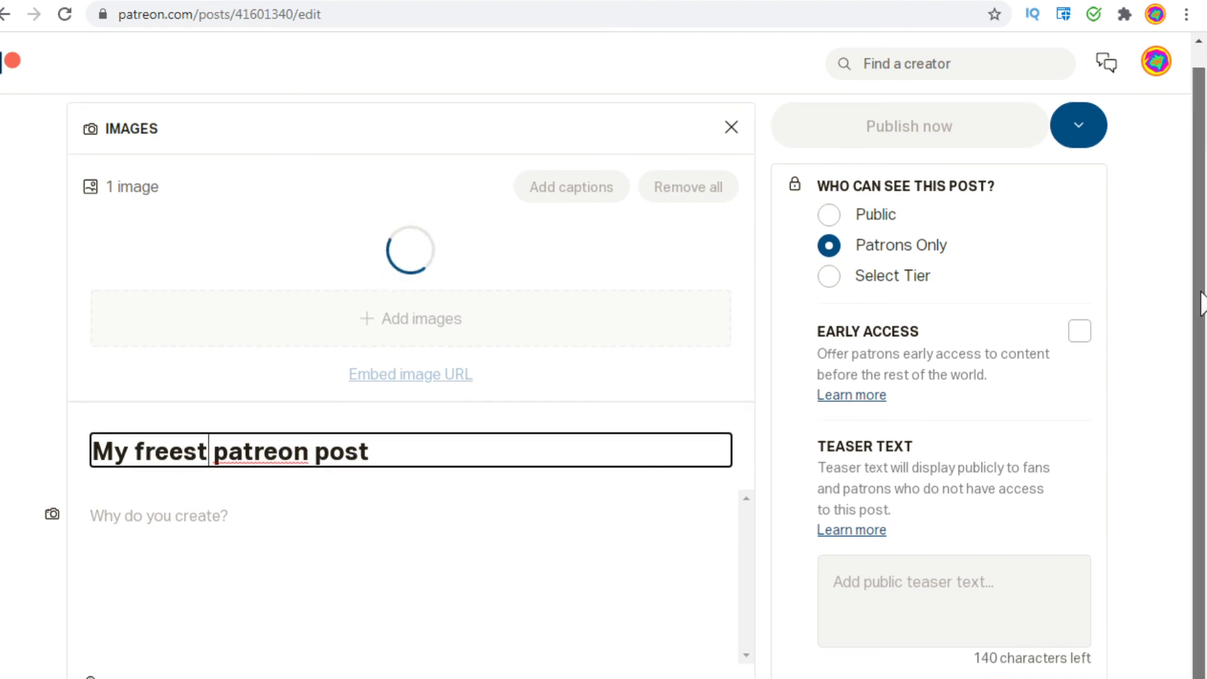
pyautogui.click(833, 215)
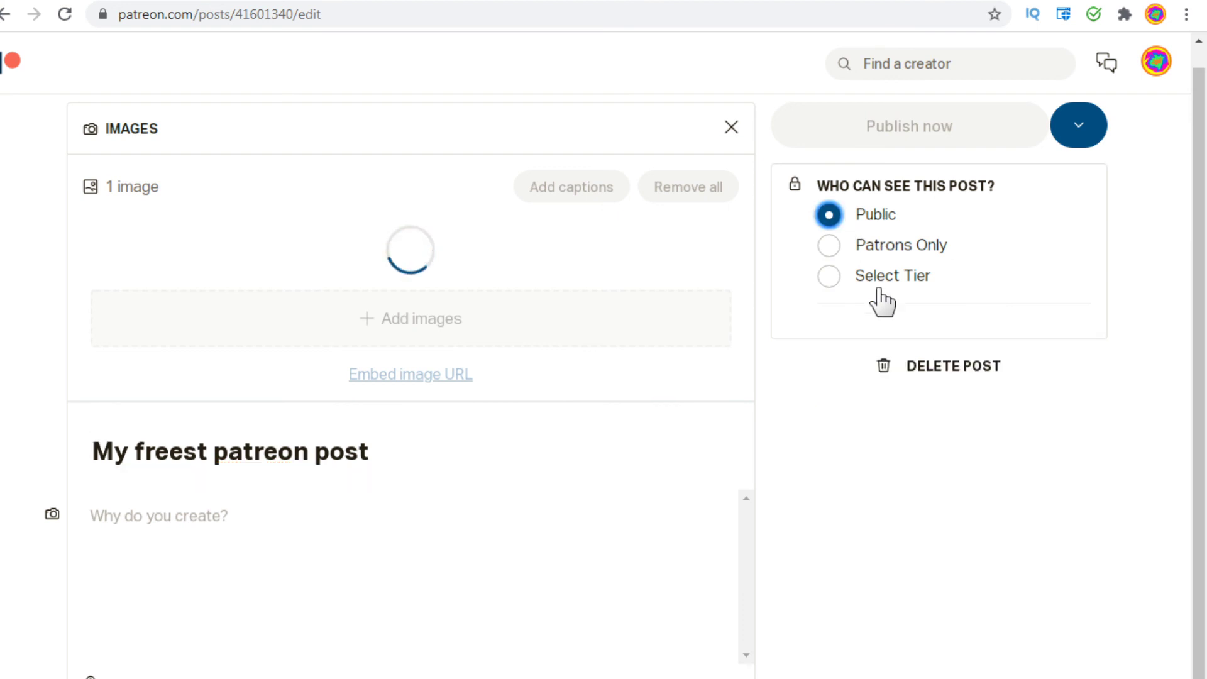
pyautogui.click(245, 519)
pyautogui.write('This is my first patreon ps')
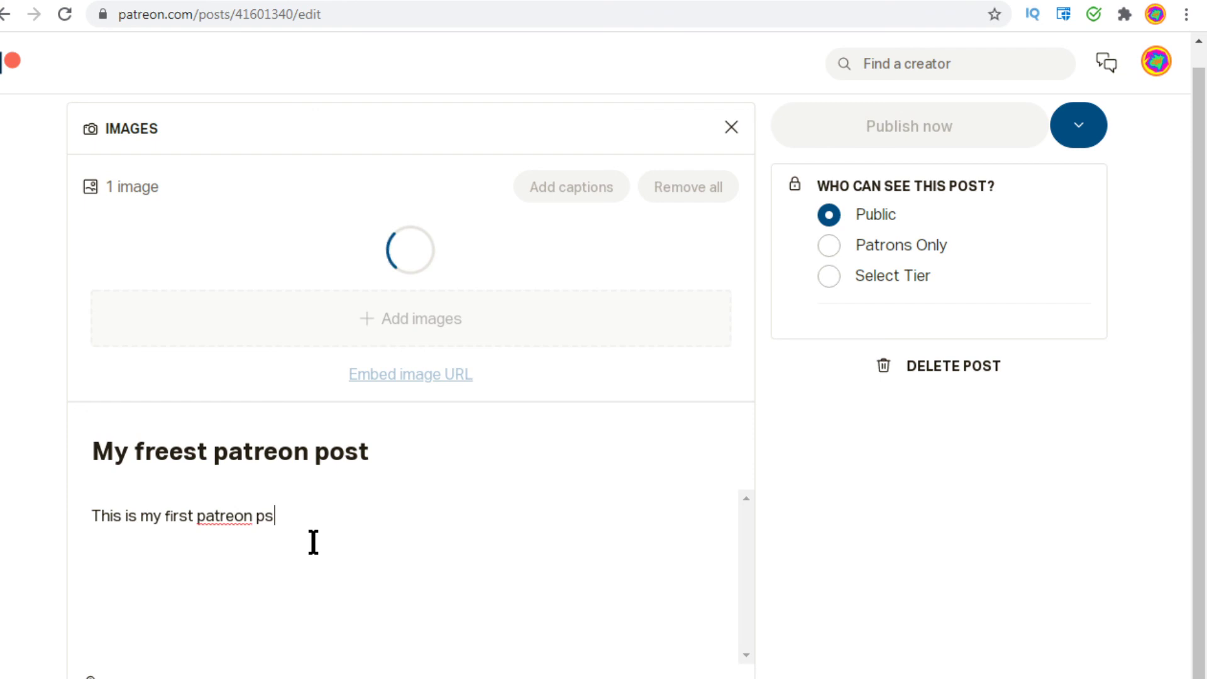
pyautogui.press('BackSpace')
pyautogui.write('ost for evedr')
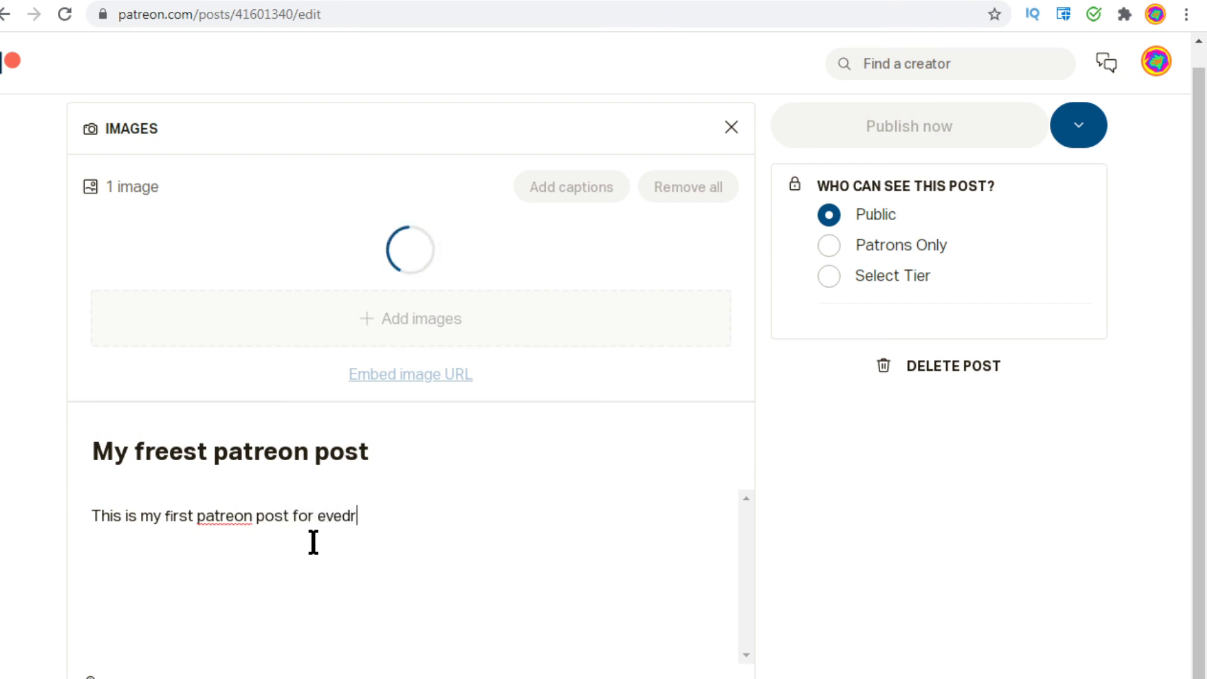
pyautogui.press('BackSpace')
pyautogui.press('BackSpace')
pyautogui.write('ryone')
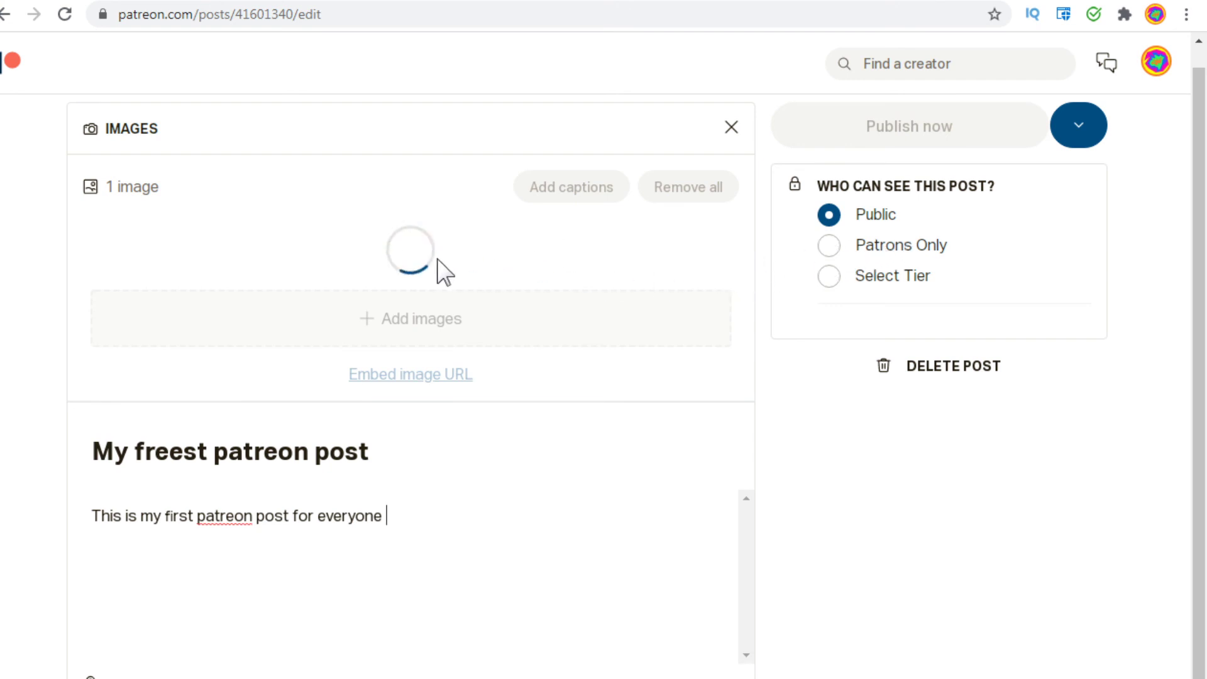
pyautogui.scroll(-1, 1205, 397)
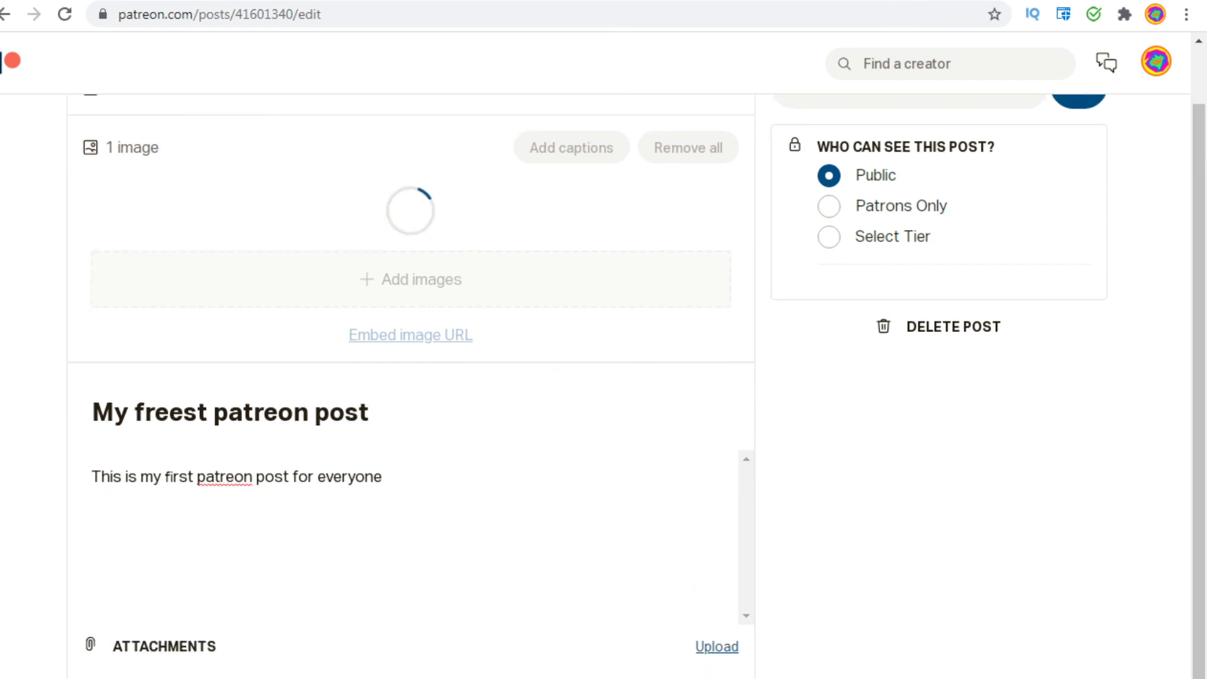
# Step: Publish the image post immediately and look through the posts on the private version of the creator page
pyautogui.scroll(2, 968, 355)
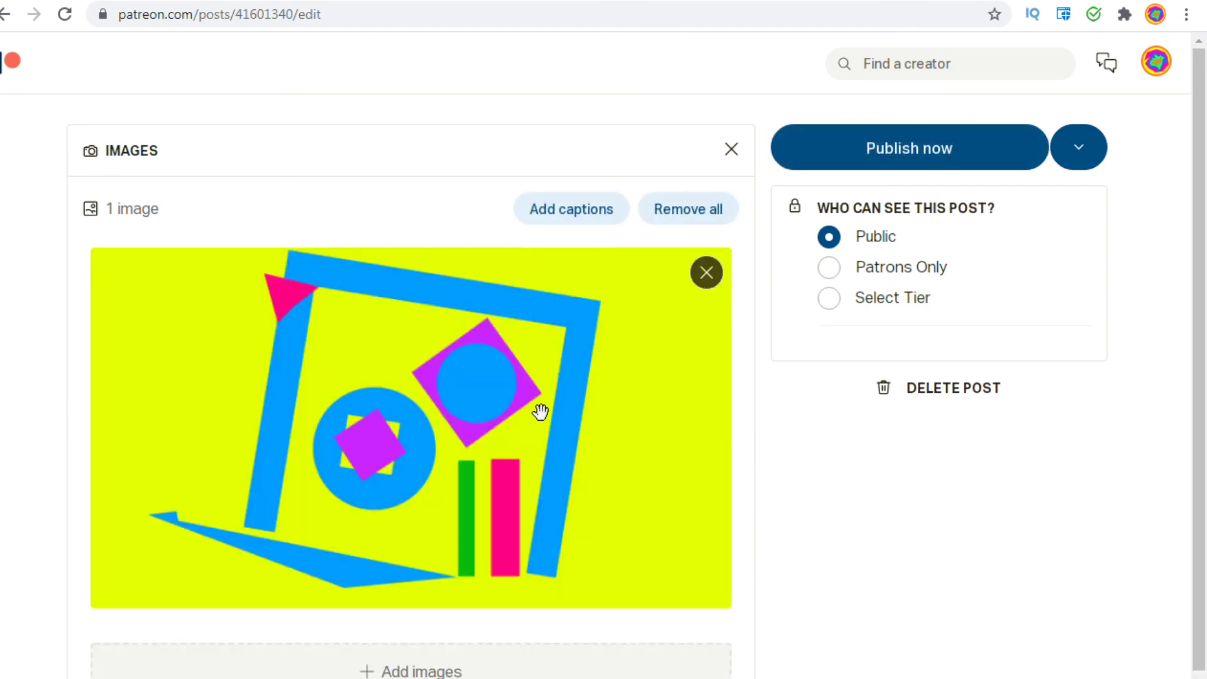
pyautogui.click(893, 154)
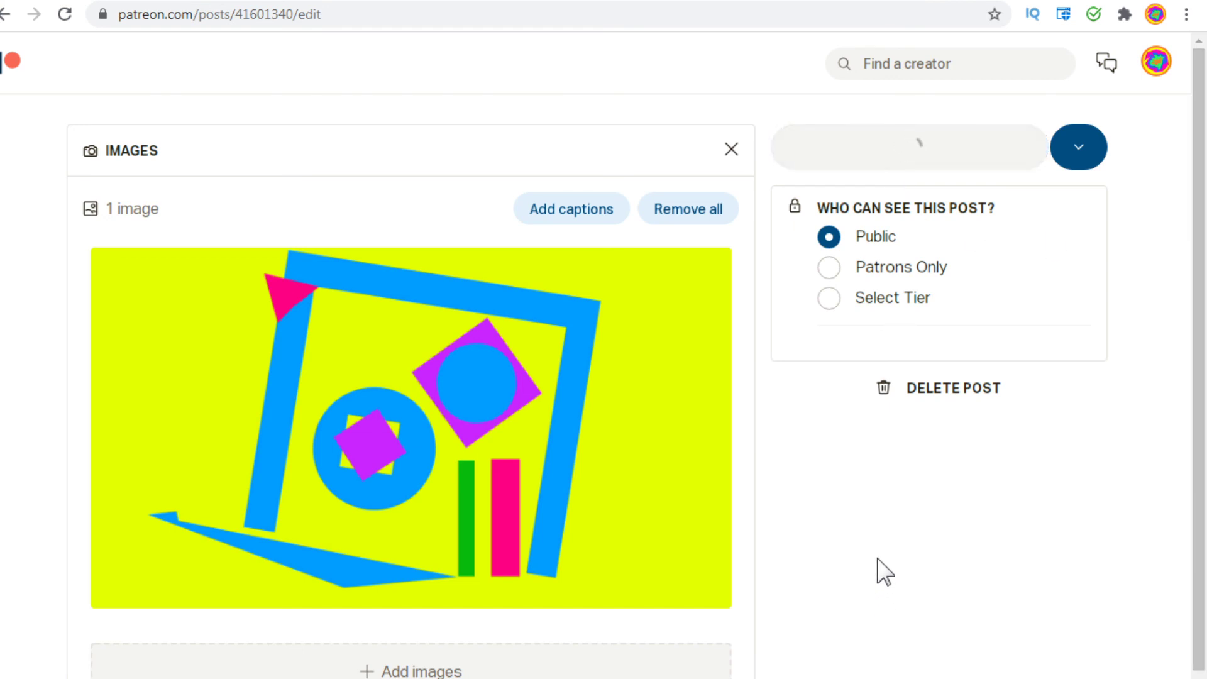
pyautogui.click(867, 153)
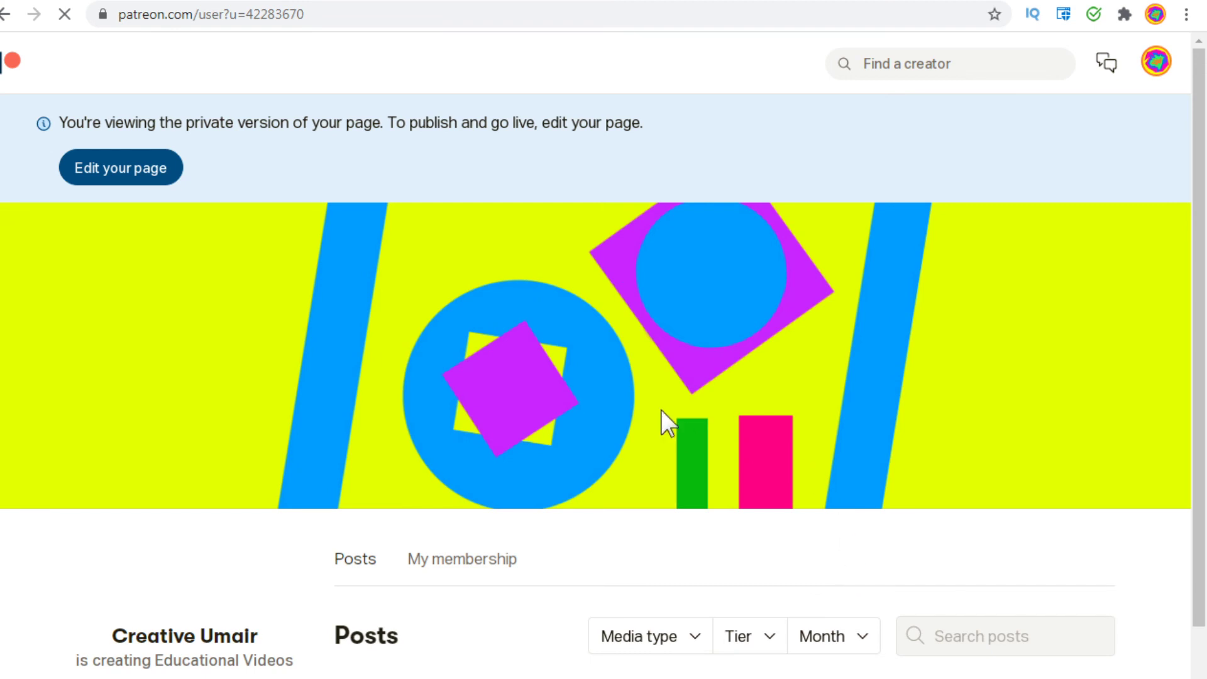
pyautogui.scroll(-6, 1200, 377)
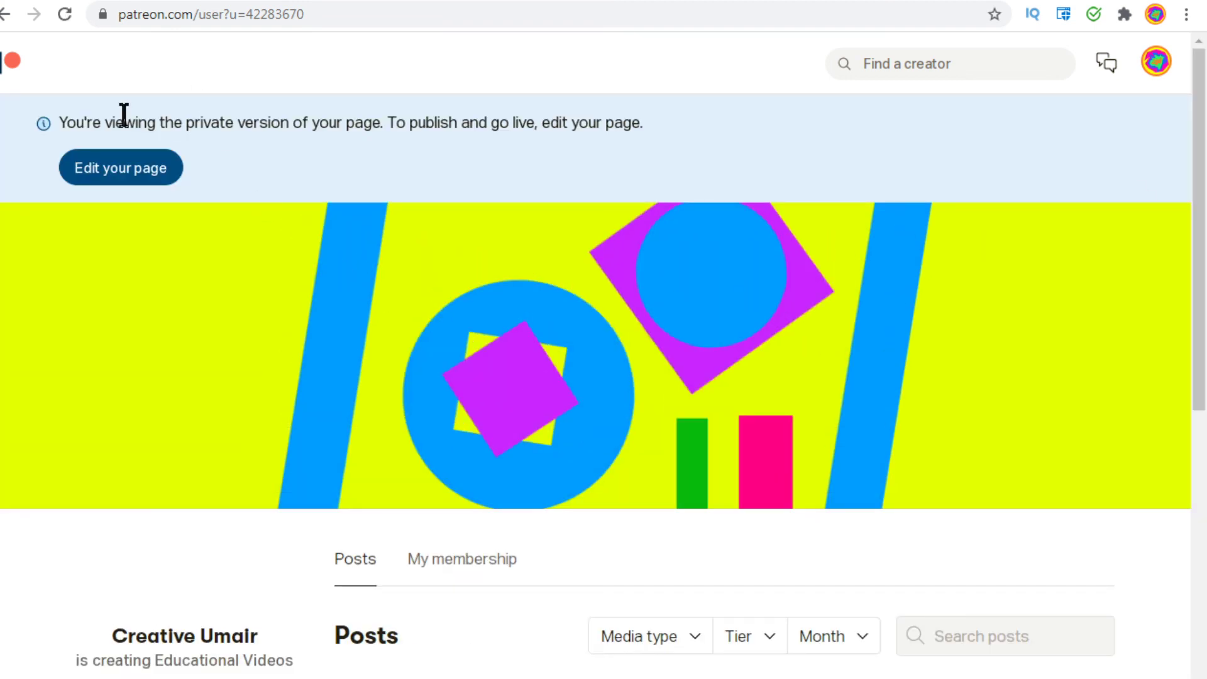
pyautogui.moveTo(1201, 269); pyautogui.dragTo(1204, 515)
# Step: Return to page editing, preview the page as prospective patrons see it, and examine its cover, headline and membership levels
pyautogui.click(122, 168)
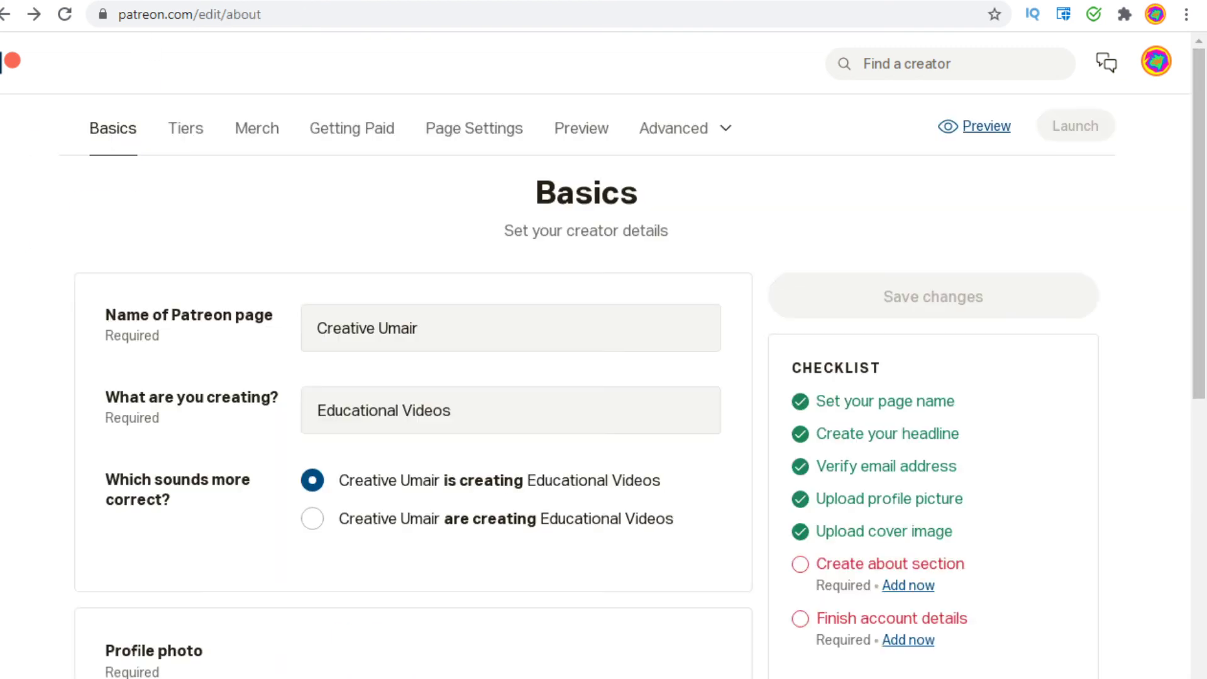
pyautogui.click(985, 127)
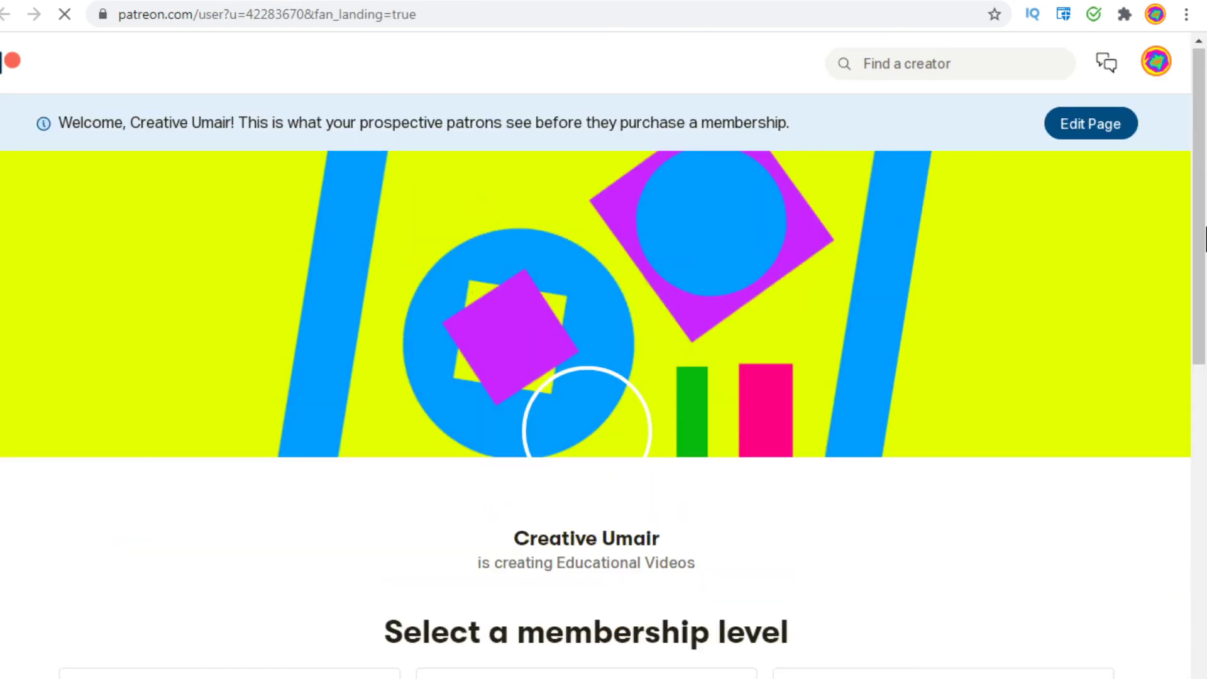
pyautogui.moveTo(1194, 210)
pyautogui.mouseDown()
pyautogui.moveTo(1204, 653)
pyautogui.moveTo(1205, 204)
pyautogui.mouseUp()
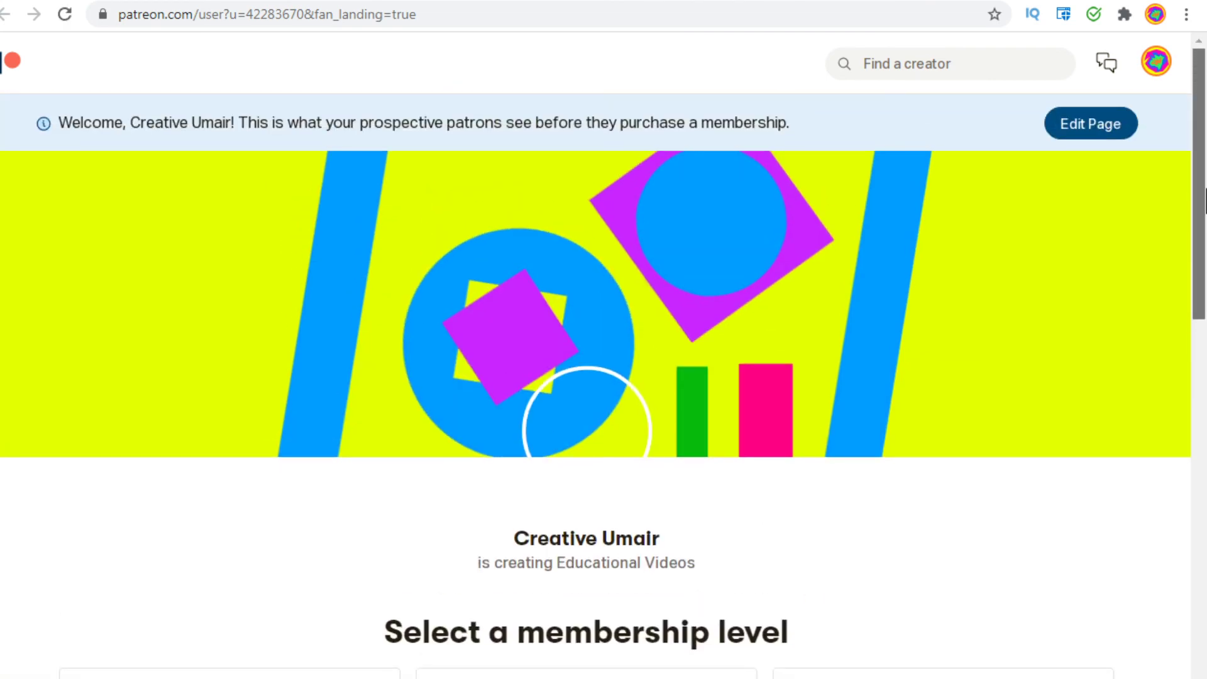
pyautogui.moveTo(1201, 188); pyautogui.dragTo(1204, 251)
pyautogui.scroll(-4, 1068, 536)
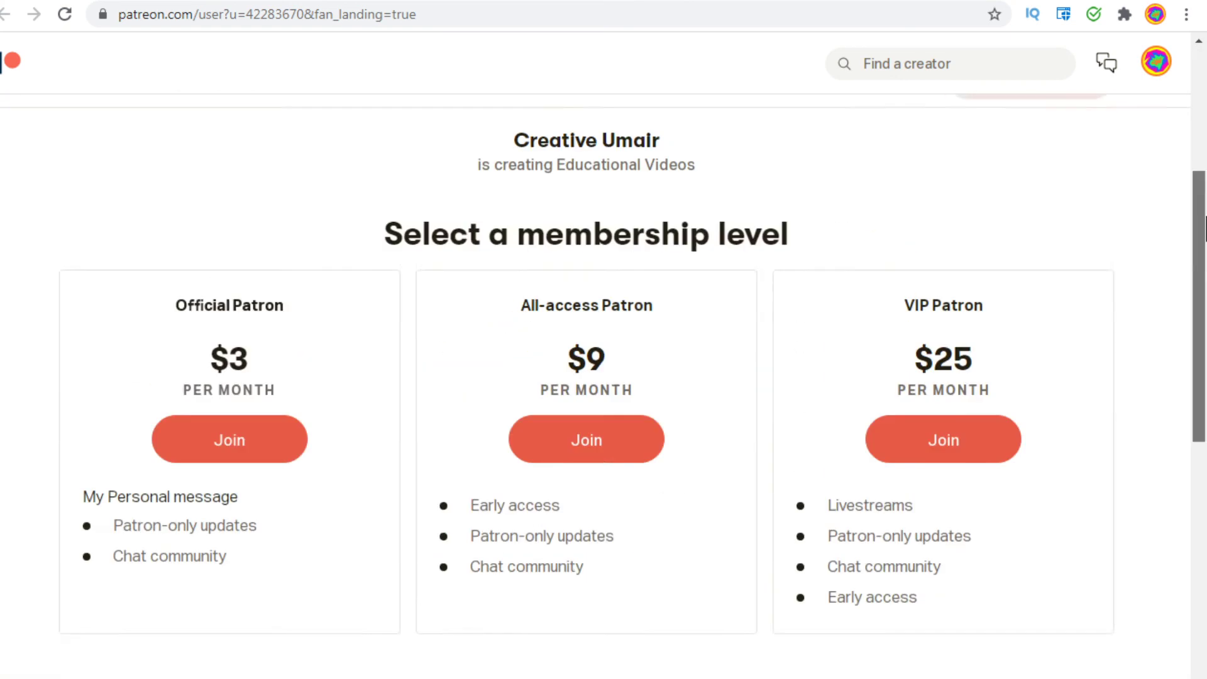
pyautogui.scroll(5, 1018, 162)
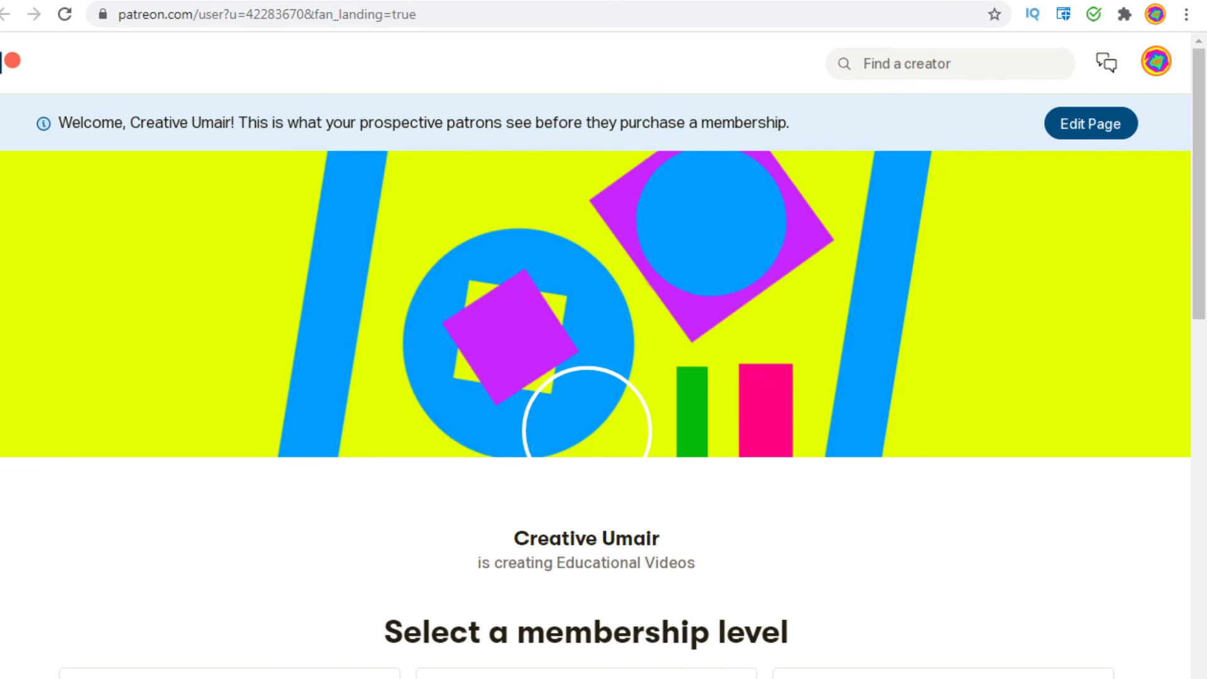
pyautogui.moveTo(1199, 221); pyautogui.dragTo(1200, 676)
pyautogui.press('Home')
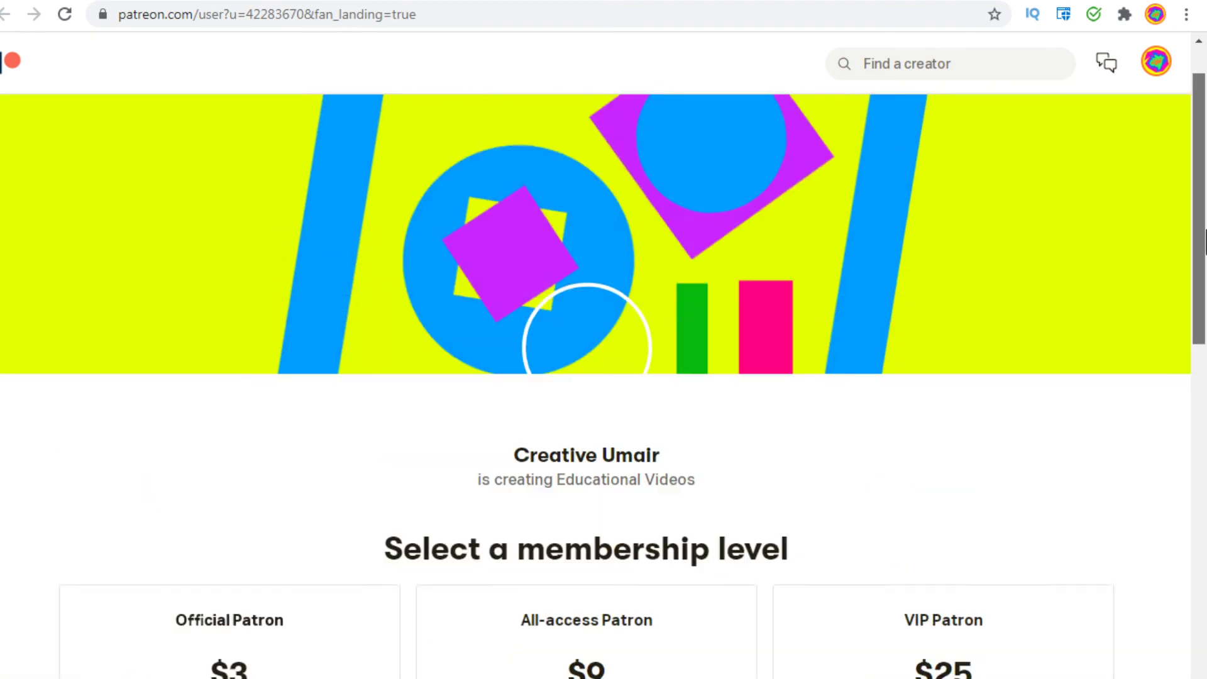